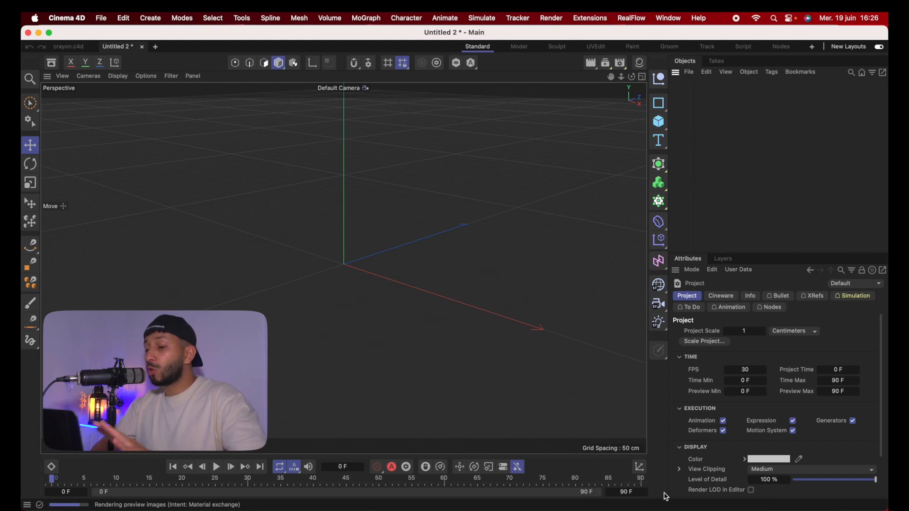
# Extend the project's timeline so that it ends at frame 118
pyautogui.click(620, 494)
pyautogui.moveTo(625, 493); pyautogui.dragTo(625, 493)
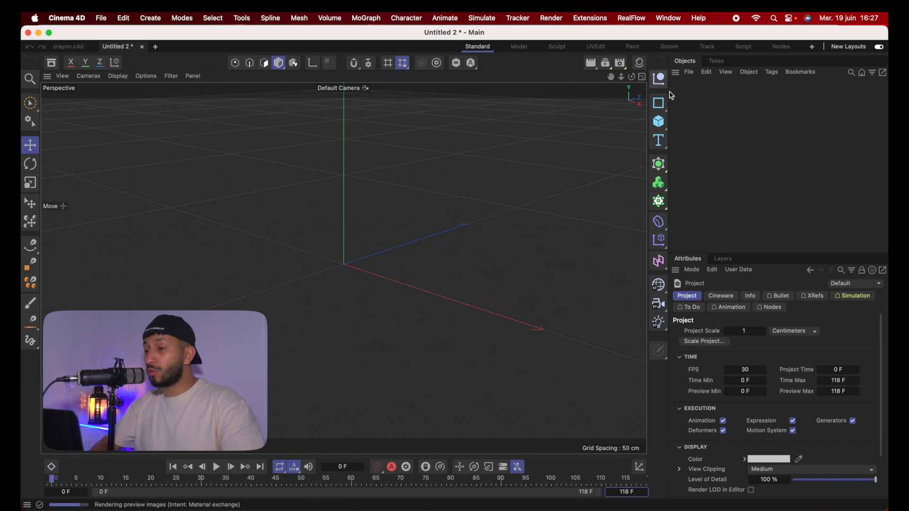
# Look through the available spline, primitive, generator, environment, camera and light objects
pyautogui.click(662, 106)
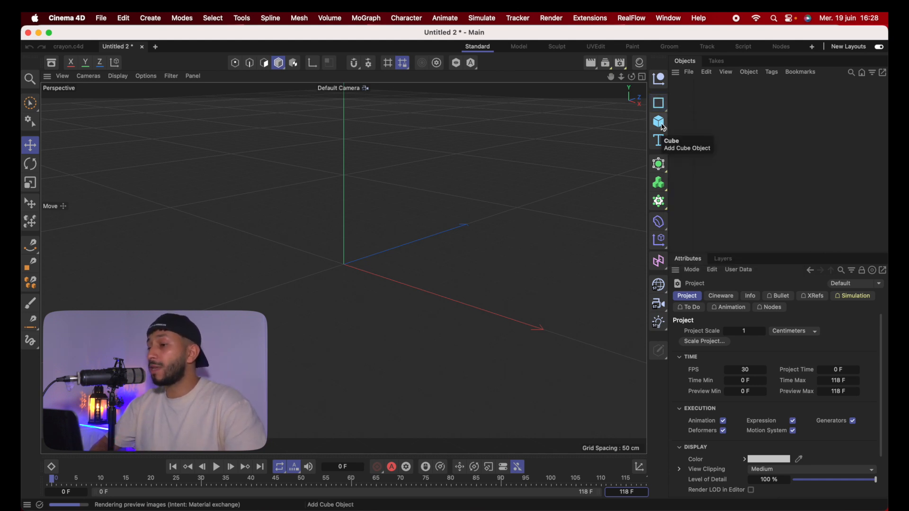
pyautogui.click(661, 124)
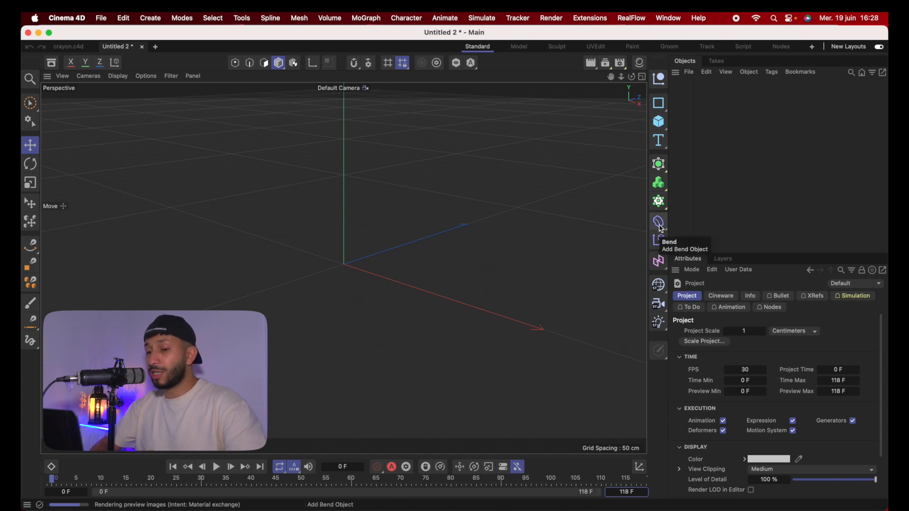
pyautogui.click(663, 169)
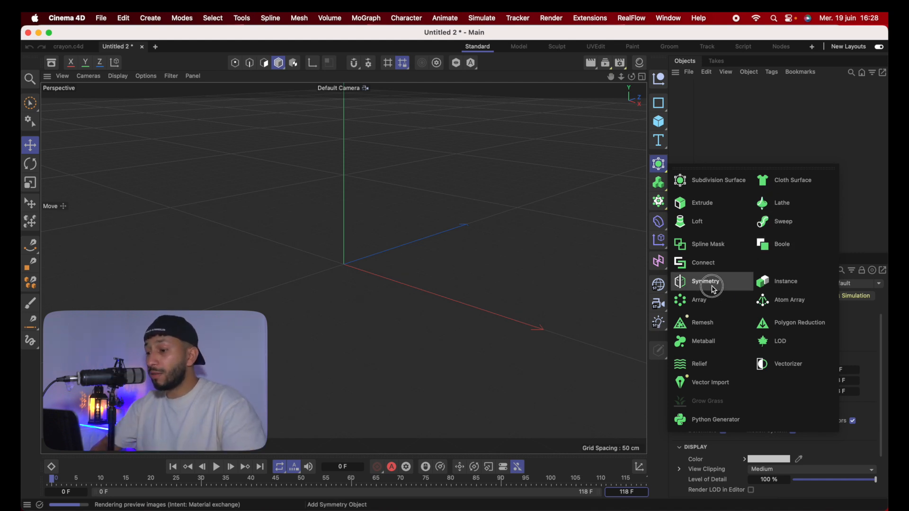
pyautogui.click(659, 201)
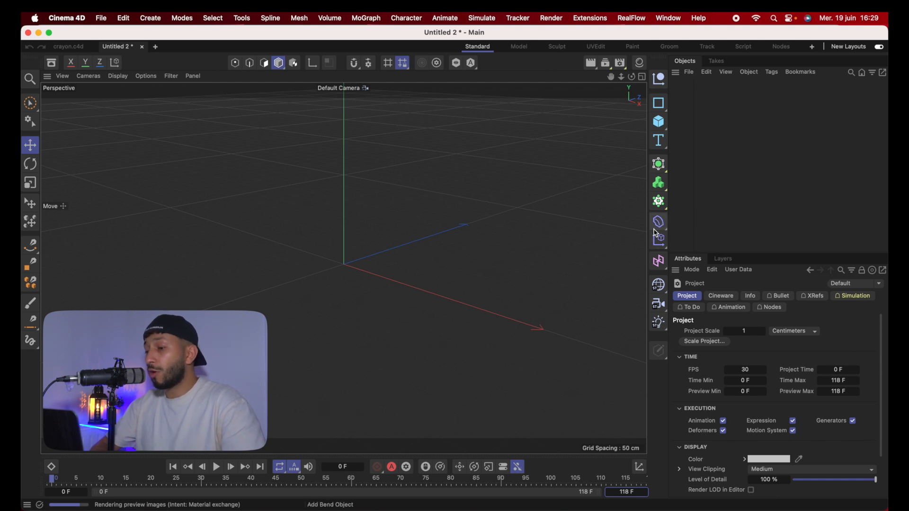
pyautogui.click(660, 284)
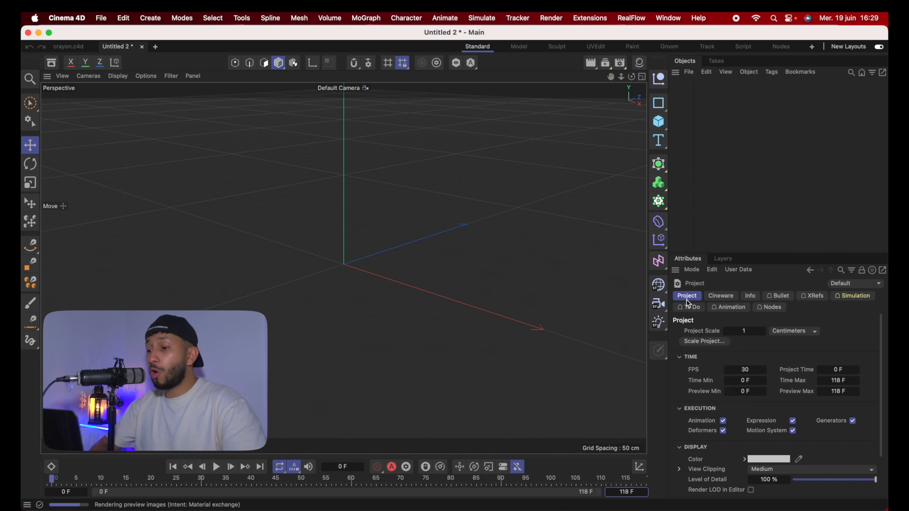
pyautogui.click(657, 306)
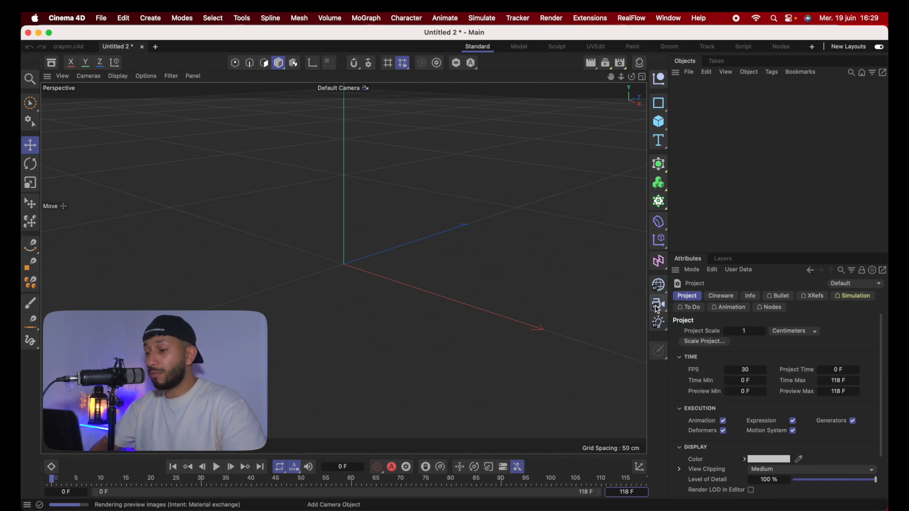
pyautogui.click(665, 323)
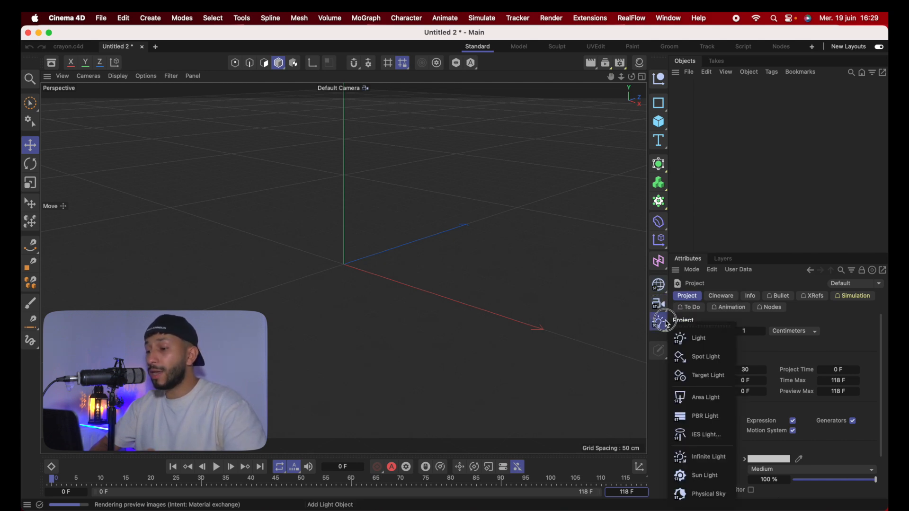
# Open the render settings, review the available renderers and choose Standard
pyautogui.click(620, 64)
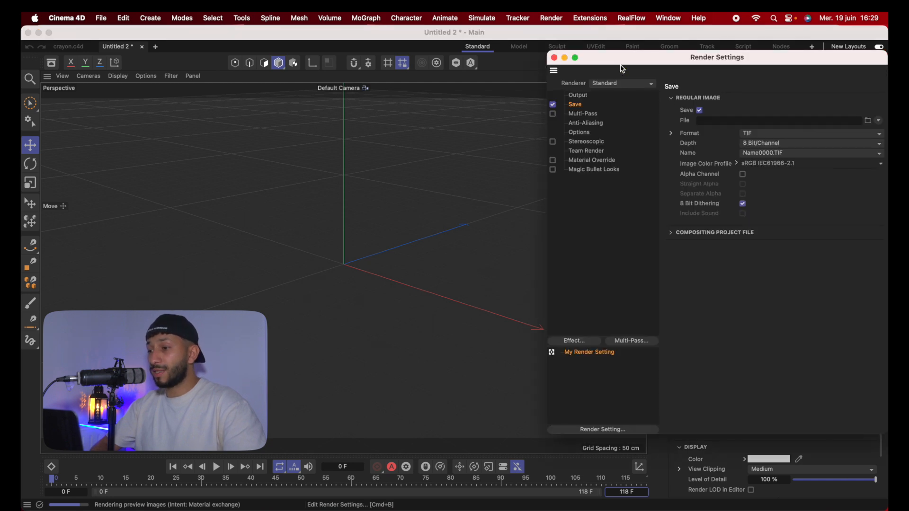
pyautogui.moveTo(623, 58); pyautogui.dragTo(524, 63)
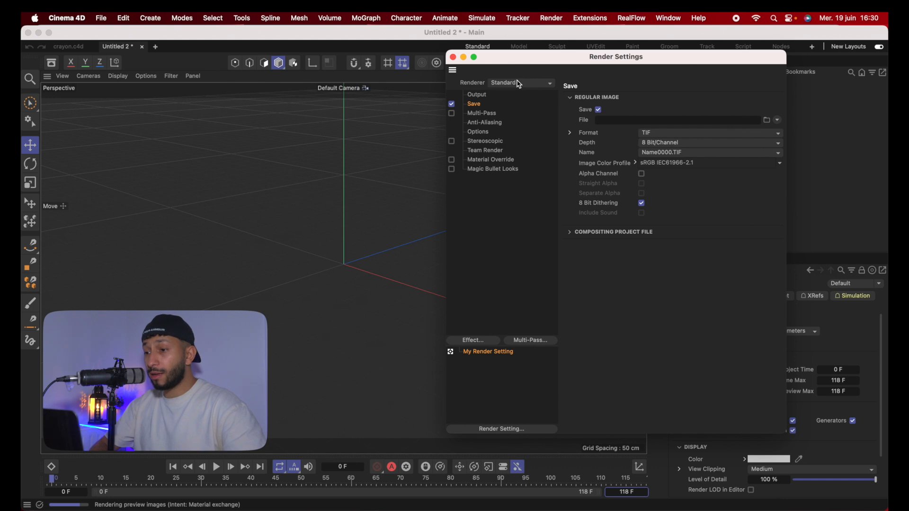
pyautogui.click(523, 84)
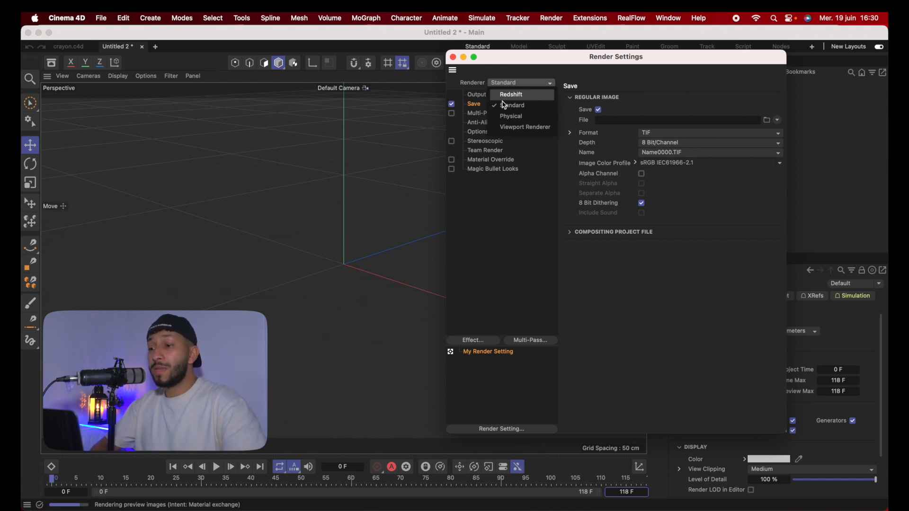
pyautogui.click(534, 84)
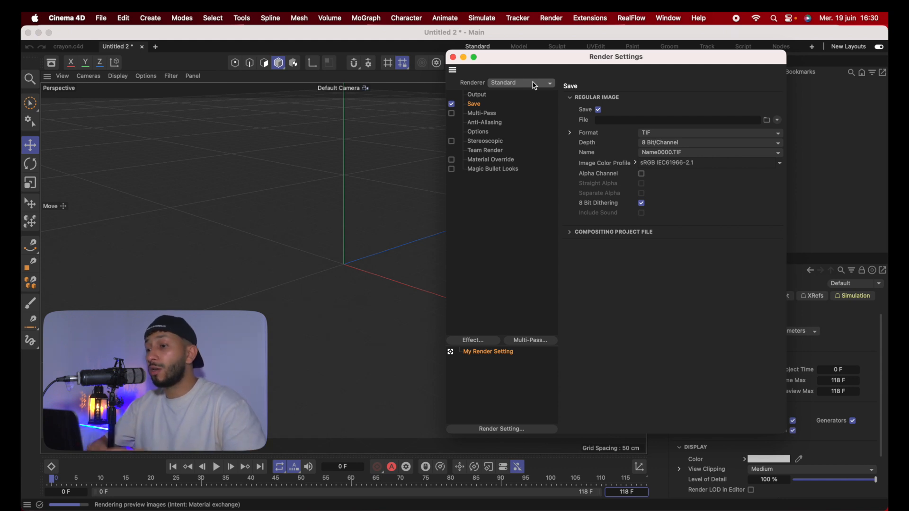
pyautogui.click(534, 85)
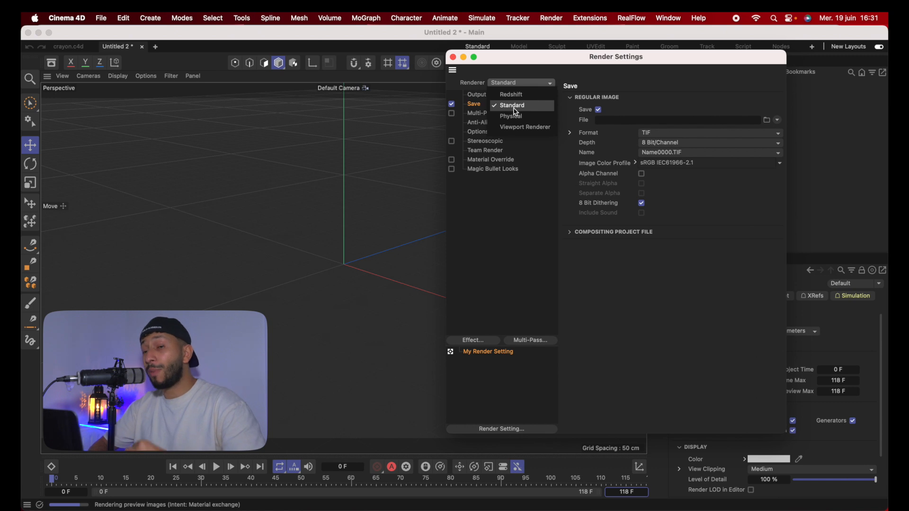
pyautogui.click(525, 108)
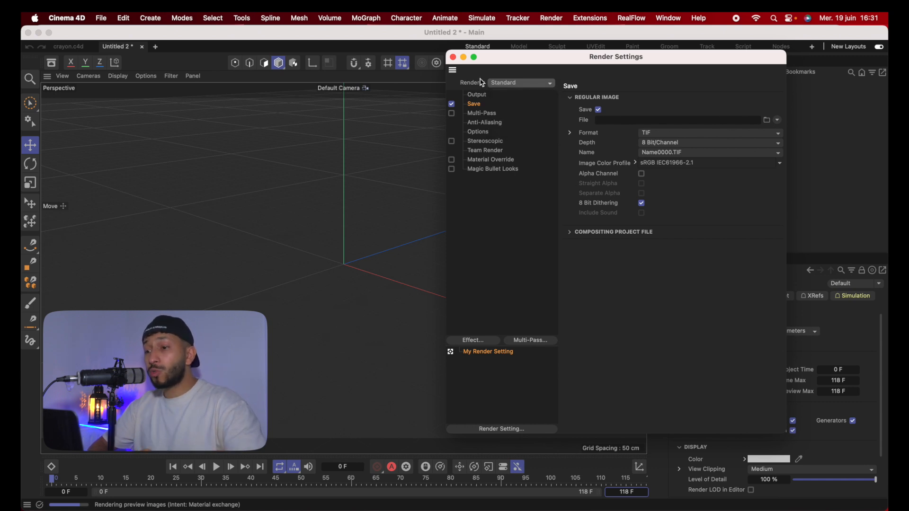
# Set the render output size to 1920 by 1080 pixels and the frame range to All Frames
pyautogui.click(485, 97)
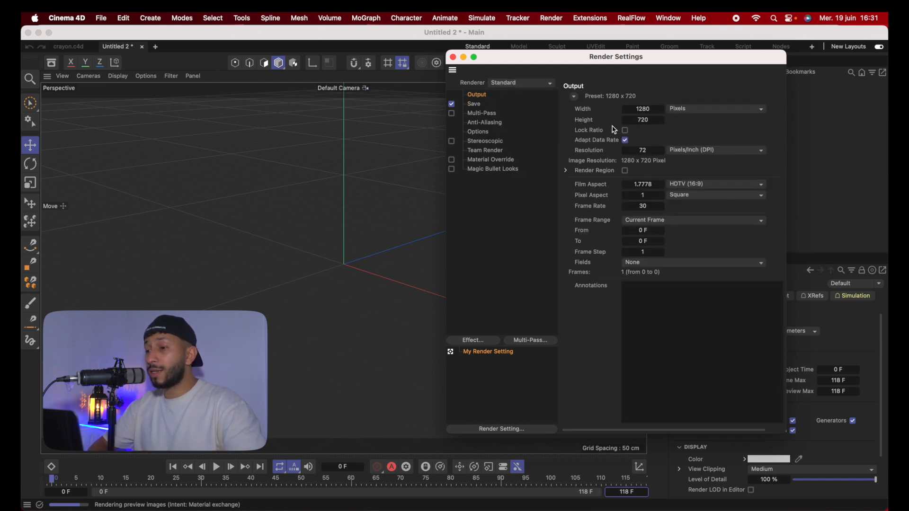
pyautogui.doubleClick(643, 110)
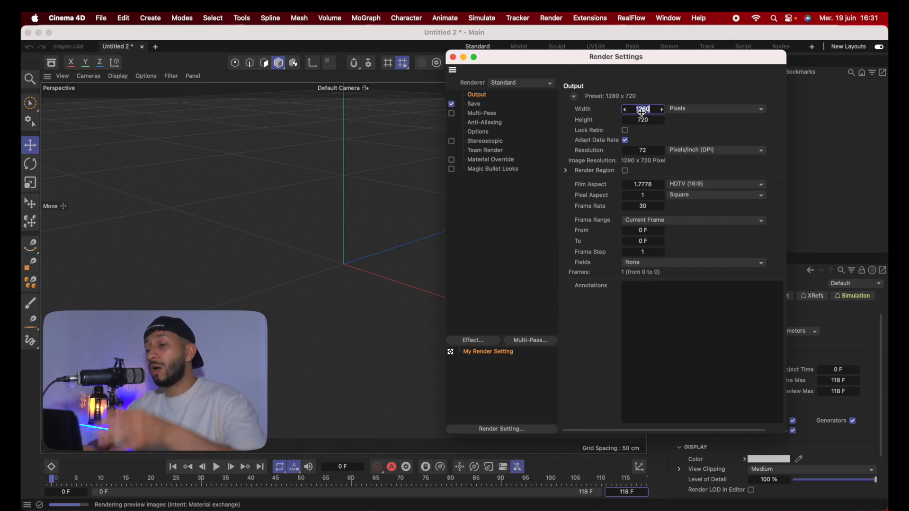
pyautogui.click(673, 95)
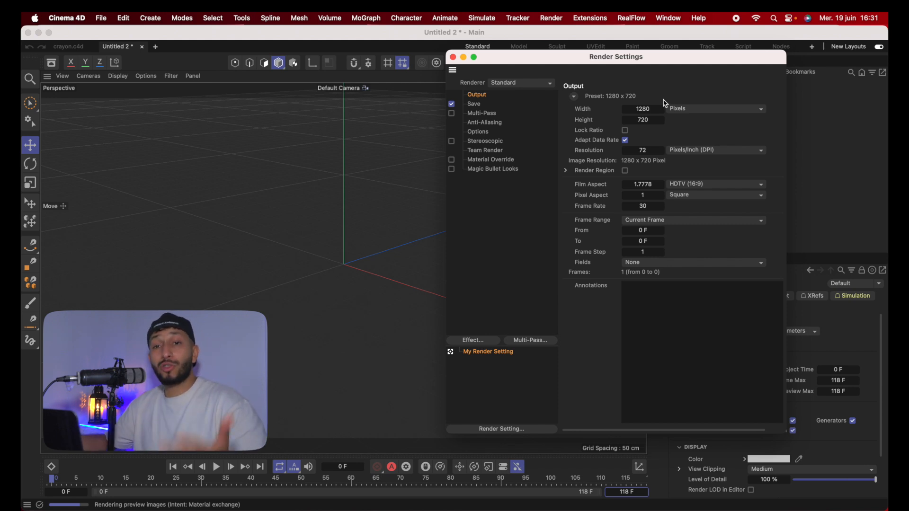
pyautogui.click(653, 109)
pyautogui.write('10')
pyautogui.write('20')
pyautogui.click(647, 120)
pyautogui.write('1080')
pyautogui.press('Return')
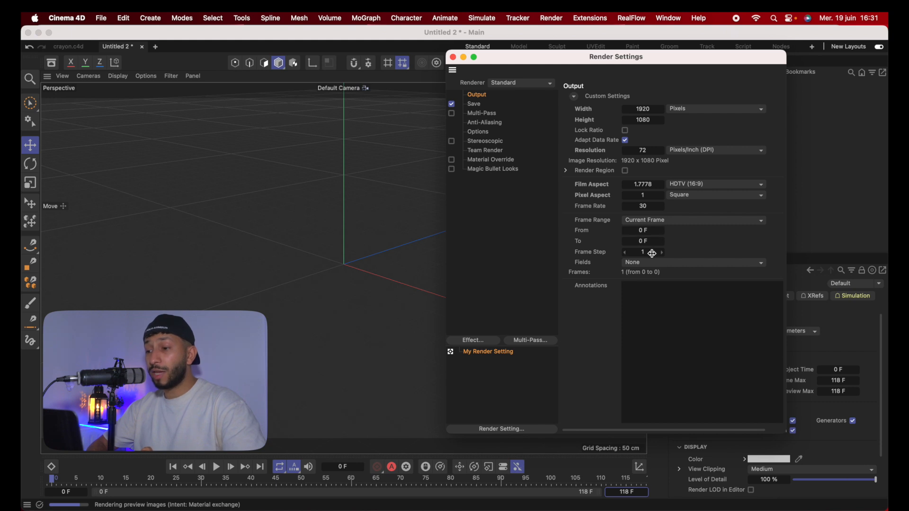
pyautogui.click(674, 221)
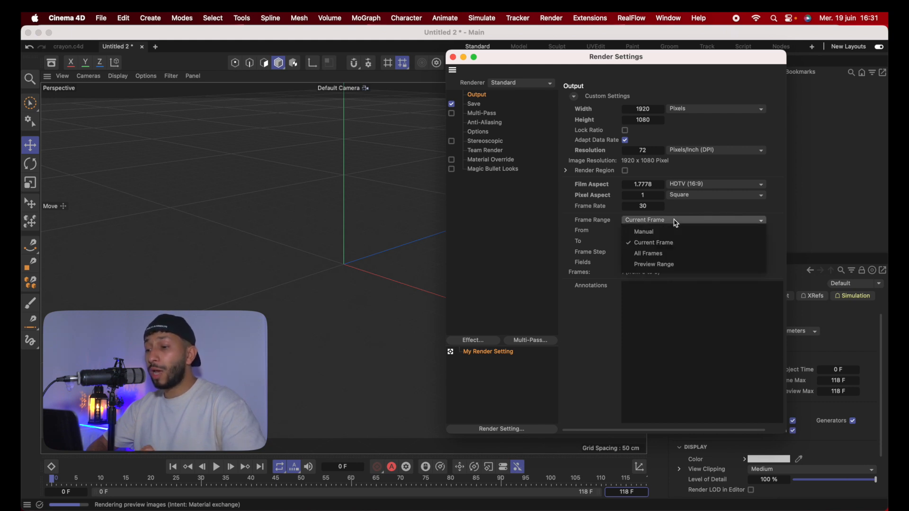
pyautogui.click(653, 256)
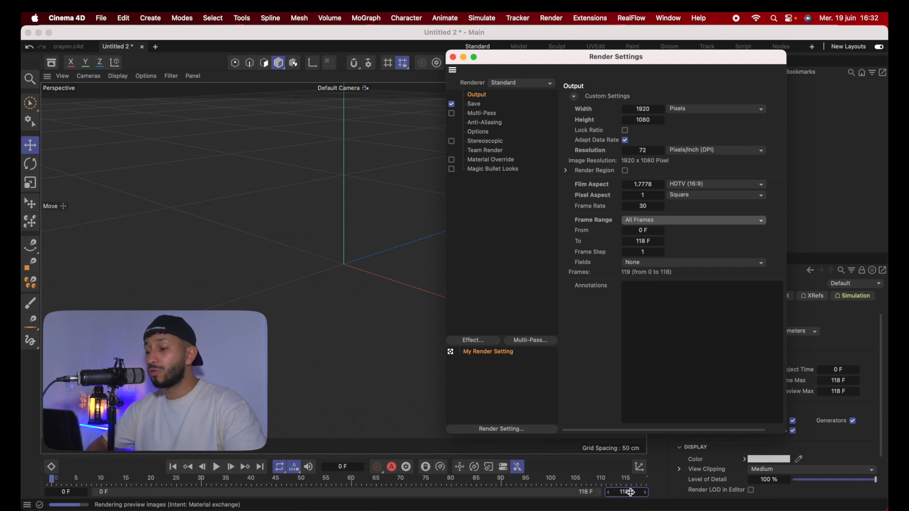
# Review the file formats available for saving the regular image and close the render settings
pyautogui.click(475, 104)
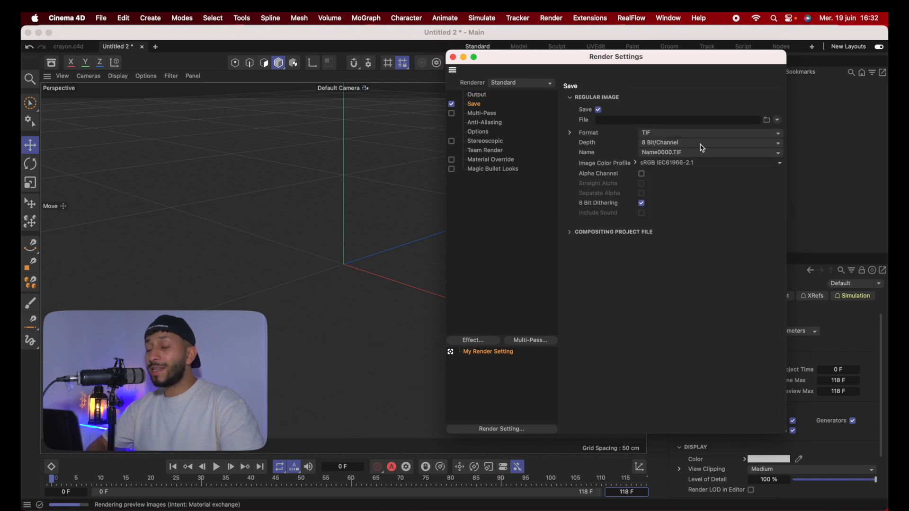
pyautogui.click(666, 134)
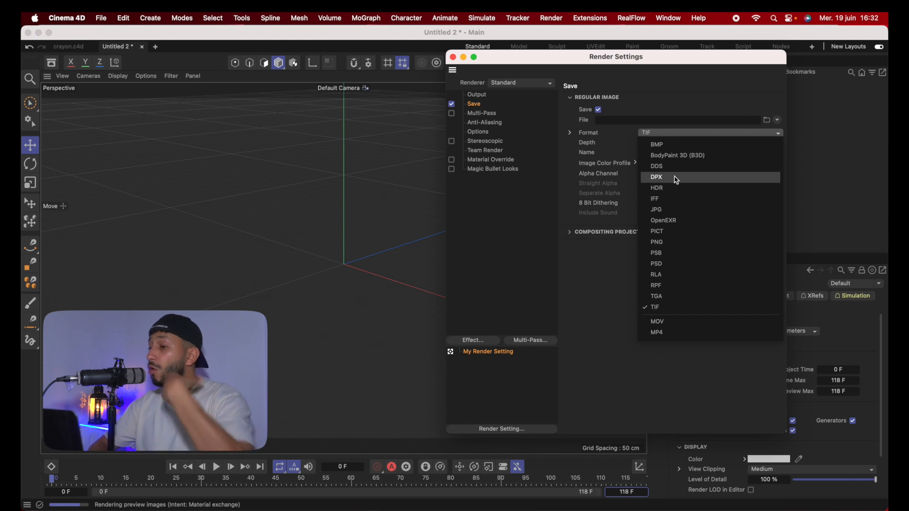
pyautogui.click(452, 57)
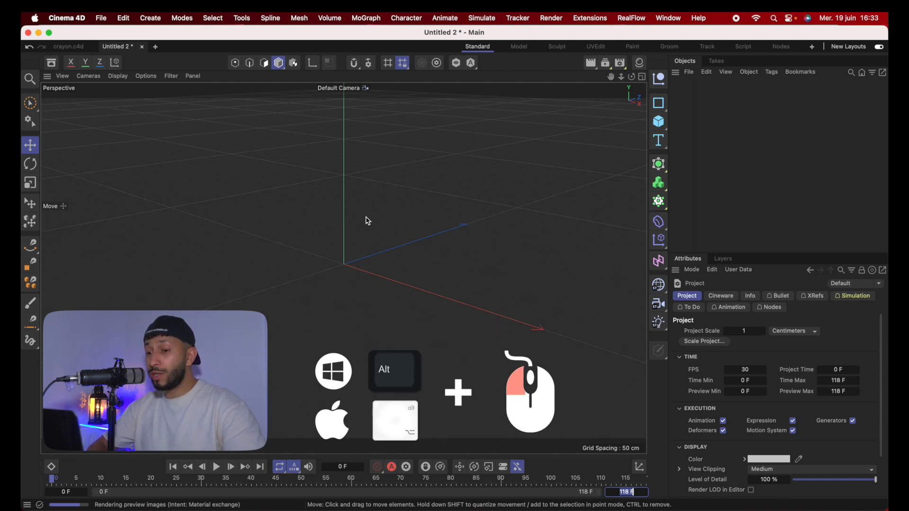
# Explore the empty scene in the perspective view by orbiting, zooming and panning the camera
pyautogui.keyDown('alt'); pyautogui.moveTo(380, 213); pyautogui.dragTo(385, 189); pyautogui.keyUp('alt')
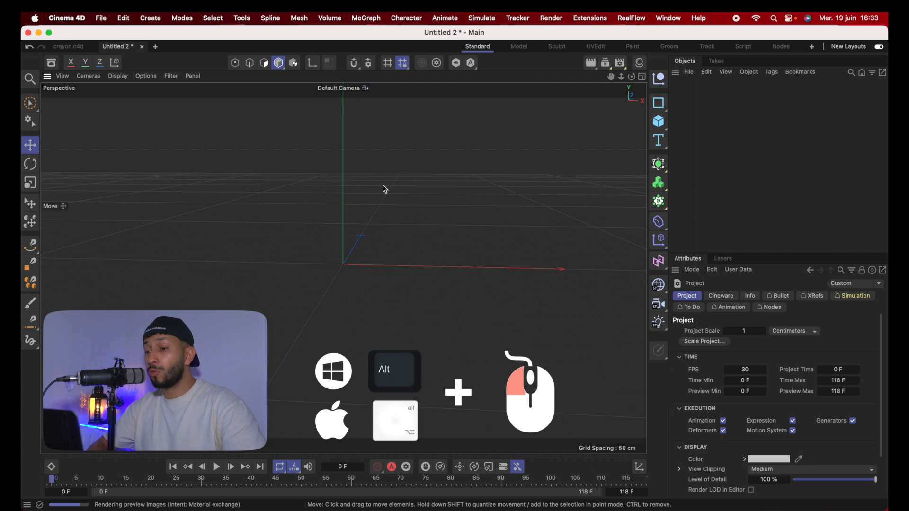
pyautogui.keyDown('alt'); pyautogui.moveTo(385, 189); pyautogui.dragTo(333, 185); pyautogui.keyUp('alt')
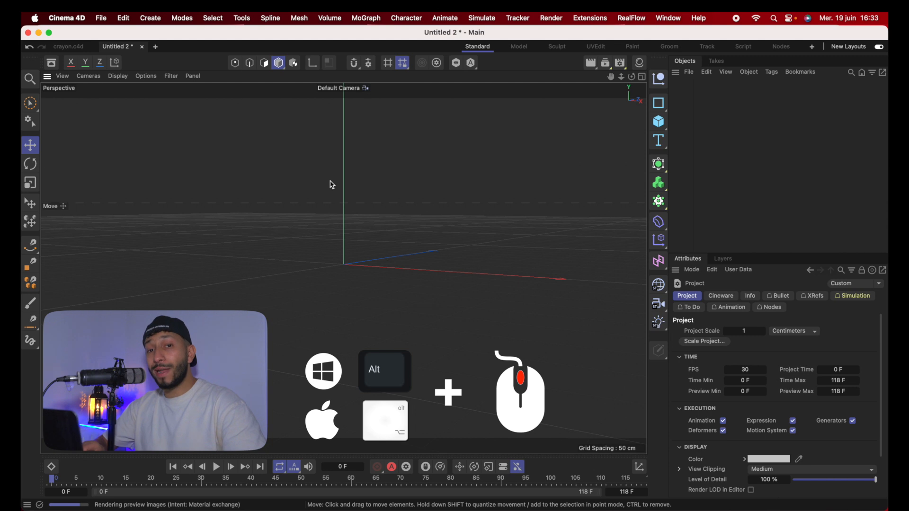
pyautogui.keyDown('alt'); pyautogui.moveTo(332, 184); pyautogui.dragTo(331, 184); pyautogui.keyUp('alt')
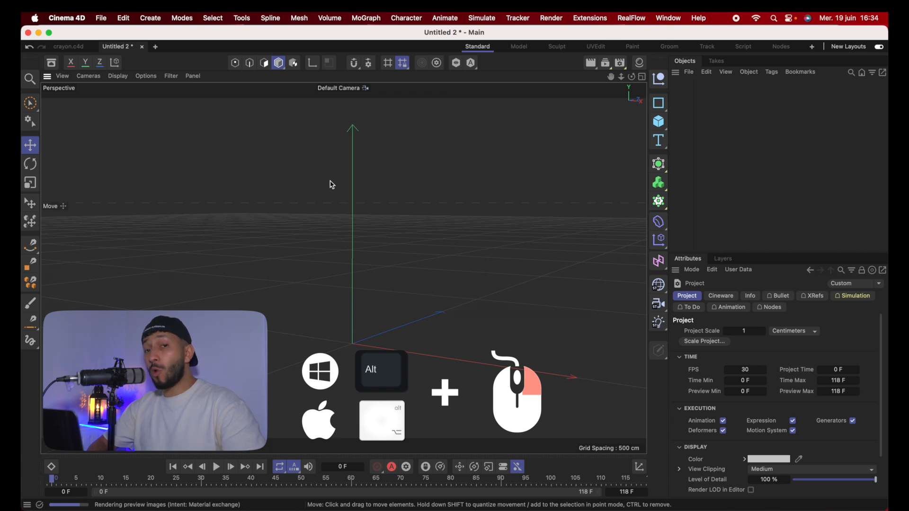
pyautogui.keyDown('alt'); pyautogui.moveTo(332, 185); pyautogui.dragTo(332, 183); pyautogui.keyUp('alt')
pyautogui.scroll(-1, 331, 184)
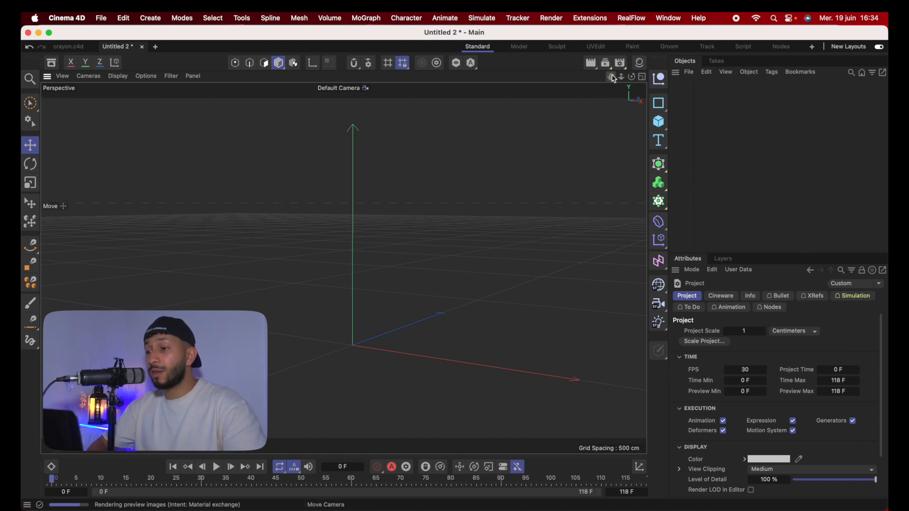
pyautogui.moveTo(611, 77); pyautogui.dragTo(344, 268)
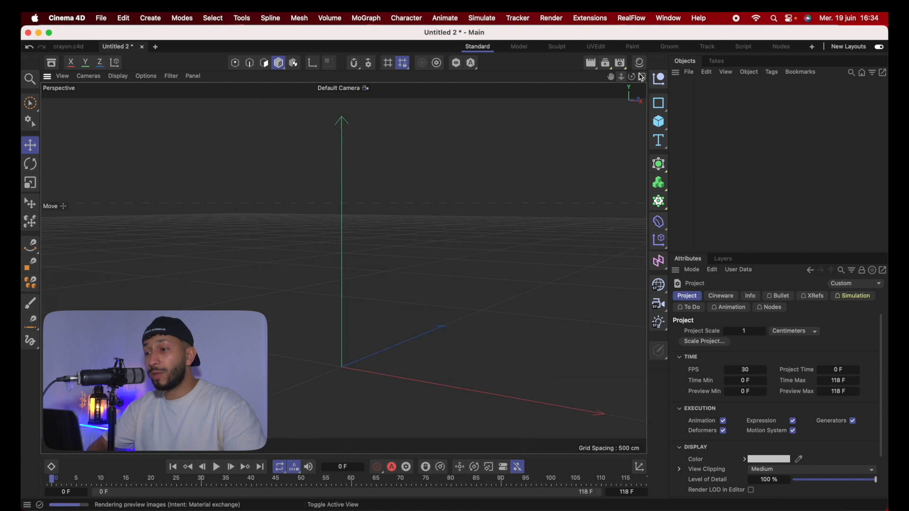
pyautogui.moveTo(632, 77); pyautogui.dragTo(344, 268)
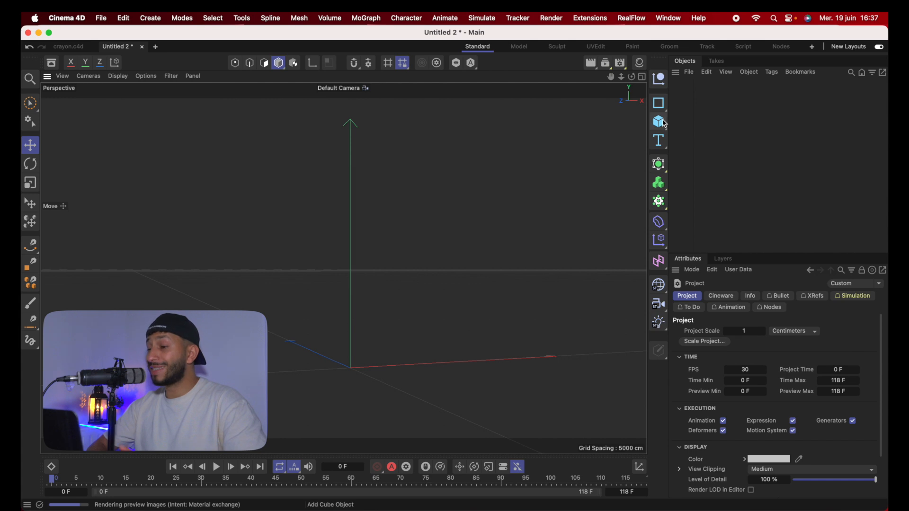
# Add a cylinder primitive to the scene and select it to show its object properties
pyautogui.moveTo(664, 124); pyautogui.dragTo(774, 147)
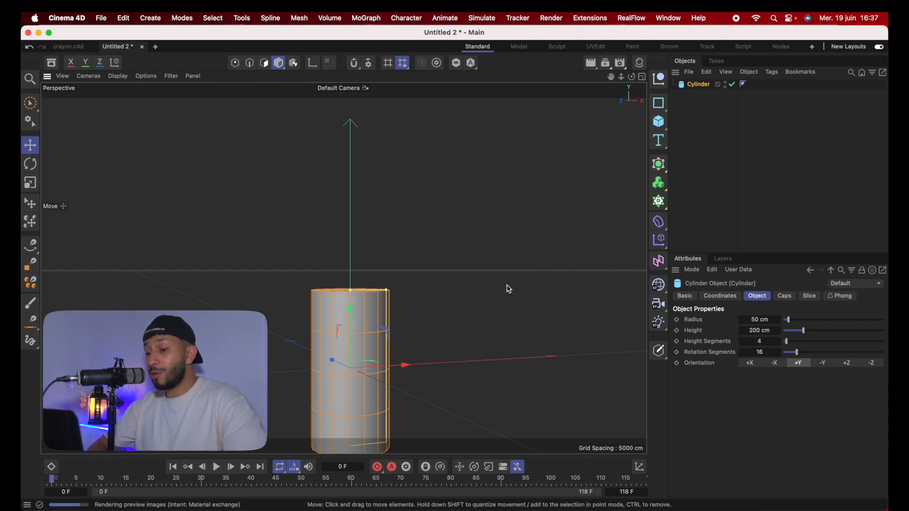
pyautogui.keyDown('alt'); pyautogui.moveTo(507, 285); pyautogui.dragTo(532, 193, button='middle'); pyautogui.keyUp('alt')
pyautogui.keyDown('alt'); pyautogui.moveTo(393, 279); pyautogui.dragTo(379, 296); pyautogui.keyUp('alt')
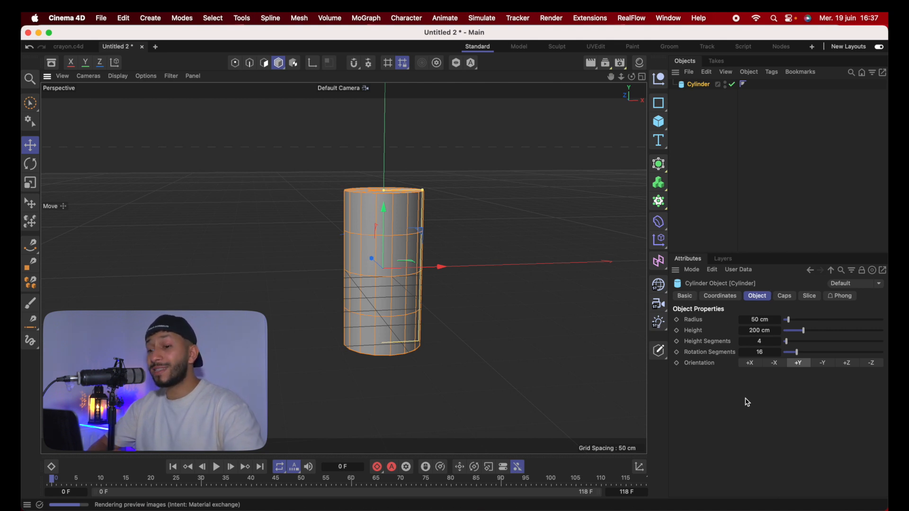
pyautogui.click(728, 148)
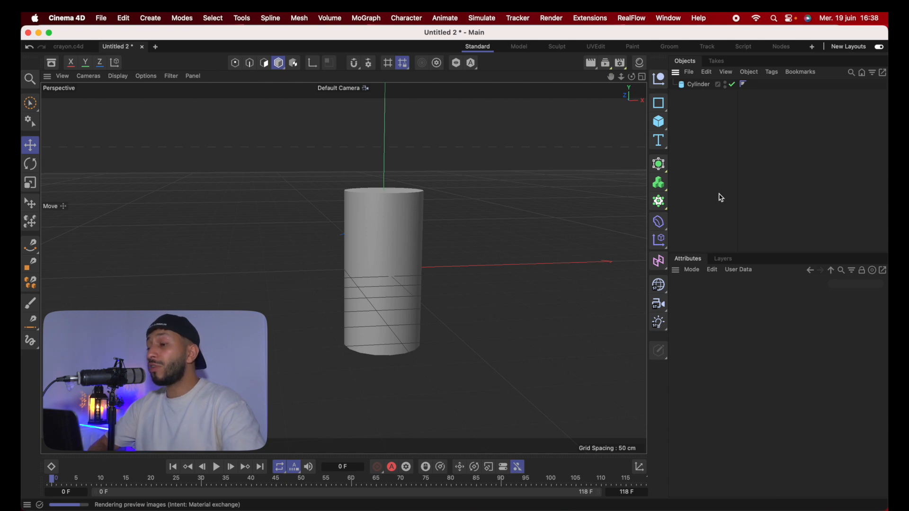
pyautogui.click(700, 84)
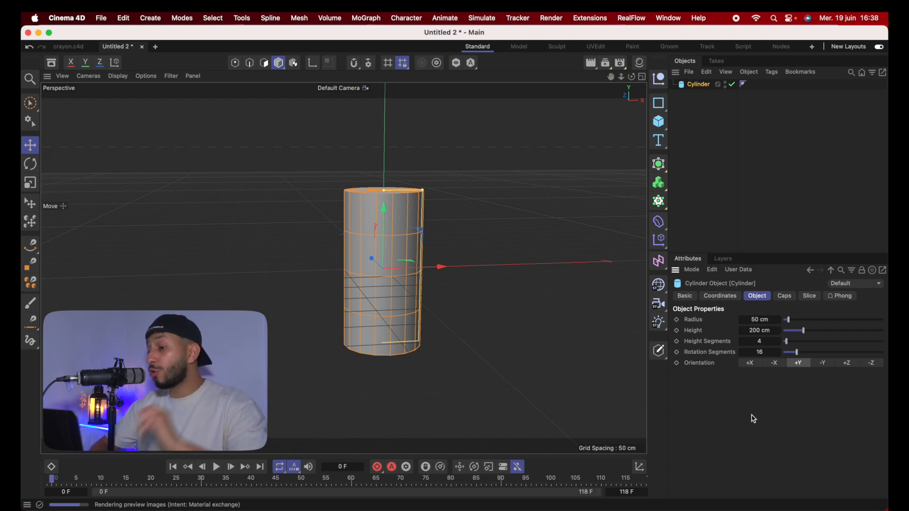
# Offset the cylinder's position to X -12 cm, Y -6 cm and Z 10 cm in its coordinates
pyautogui.click(726, 297)
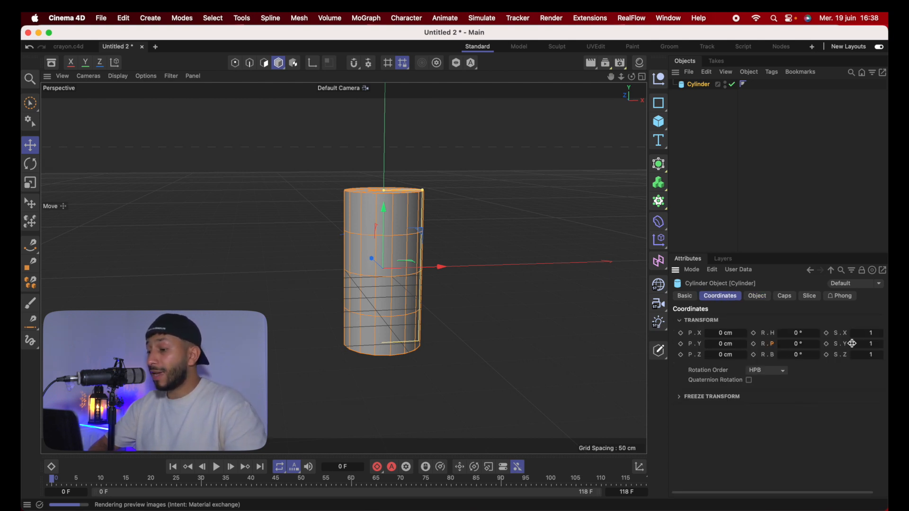
pyautogui.moveTo(726, 334); pyautogui.dragTo(725, 355)
# Try changing the cylinder's heading, pitch and bank rotation, and undo the rotation changes
pyautogui.moveTo(801, 331); pyautogui.dragTo(796, 355)
pyautogui.press('super+z')
pyautogui.press('super+z')
pyautogui.press('super+z')
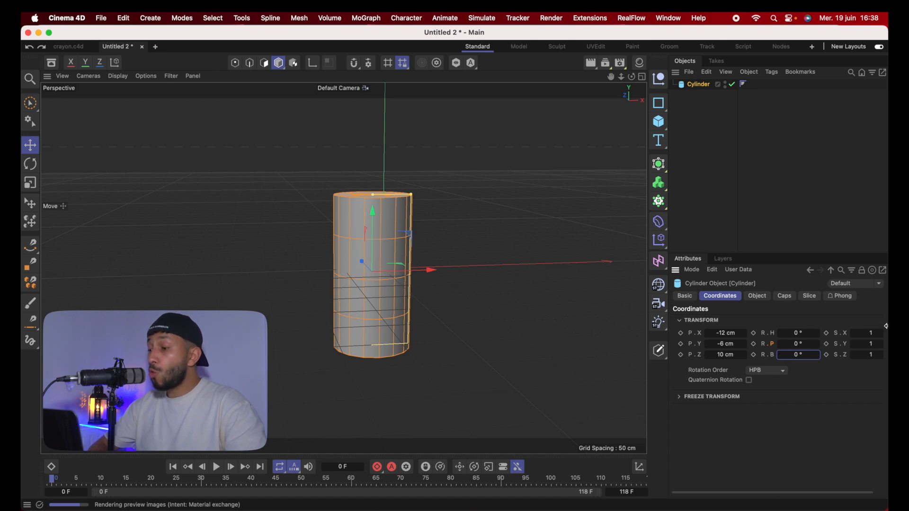
# Try scaling the cylinder to X 3.09, Y 2.14 and Z 0.99 in its coordinates, and undo the scale changes
pyautogui.moveTo(868, 333); pyautogui.dragTo(862, 345)
pyautogui.click(855, 359)
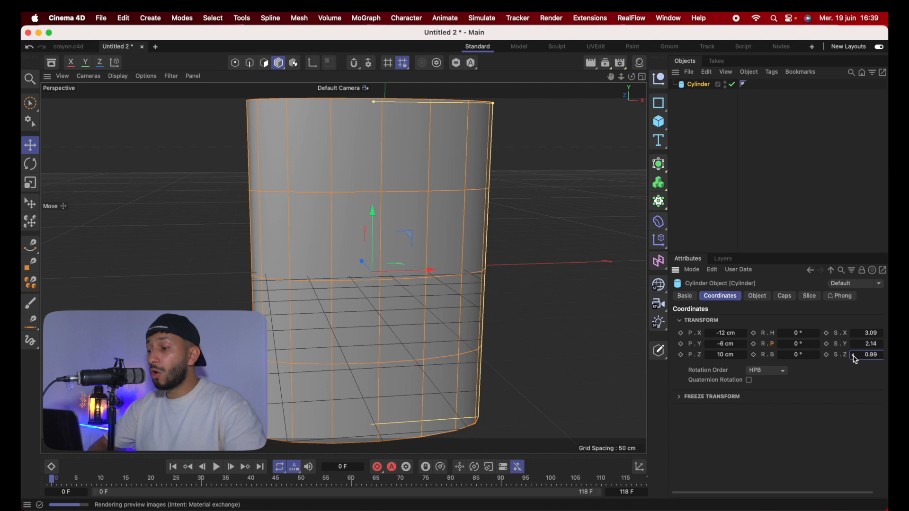
pyautogui.press('super+z')
pyautogui.press('super+z')
pyautogui.press('super+z')
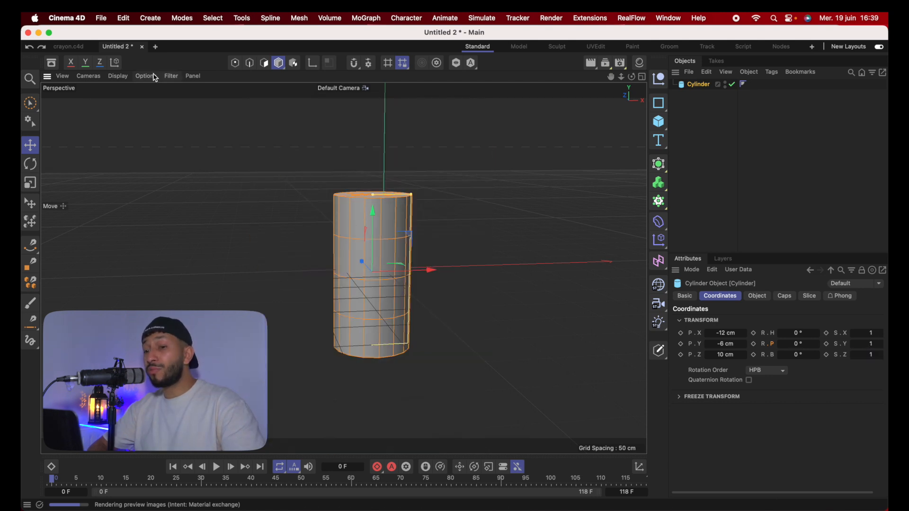
# Set the viewport display to Gouraud Shading (Lines)
pyautogui.click(118, 76)
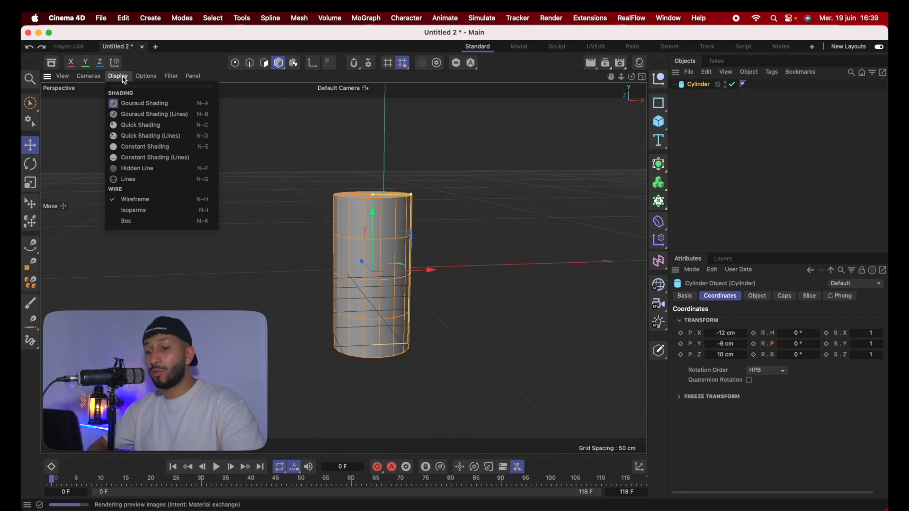
pyautogui.click(147, 115)
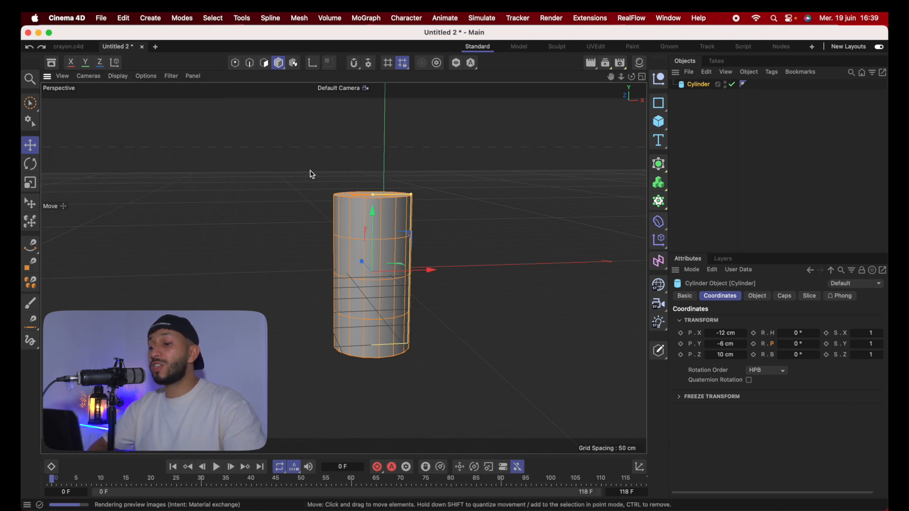
# Set the cylinder's radius to 96 cm, height to 262 cm, and both height and rotation segments to 8
pyautogui.click(758, 297)
pyautogui.moveTo(793, 321); pyautogui.dragTo(886, 354)
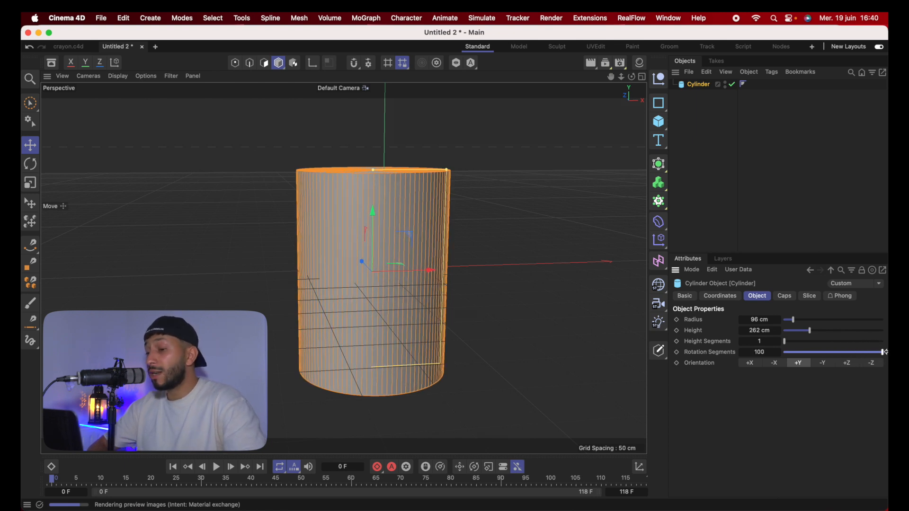
pyautogui.moveTo(883, 356); pyautogui.dragTo(763, 340)
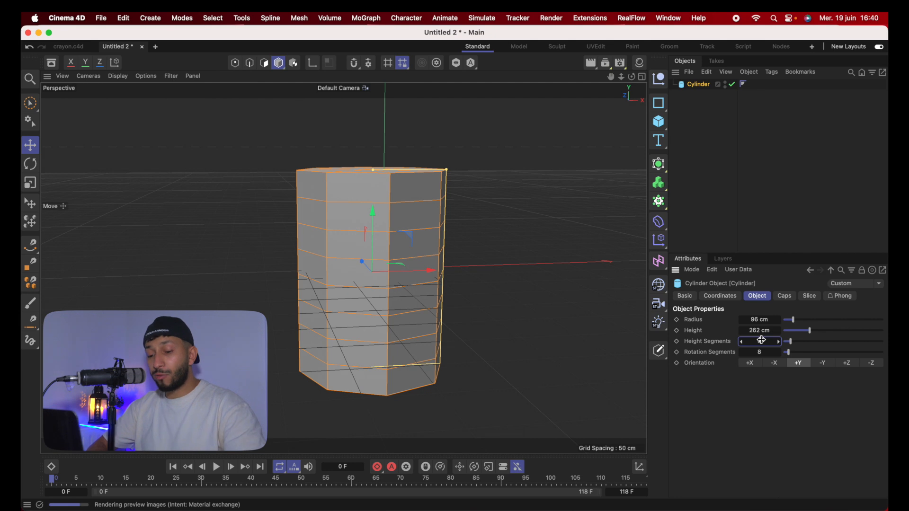
pyautogui.keyDown('alt'); pyautogui.moveTo(424, 237); pyautogui.dragTo(433, 283); pyautogui.keyUp('alt')
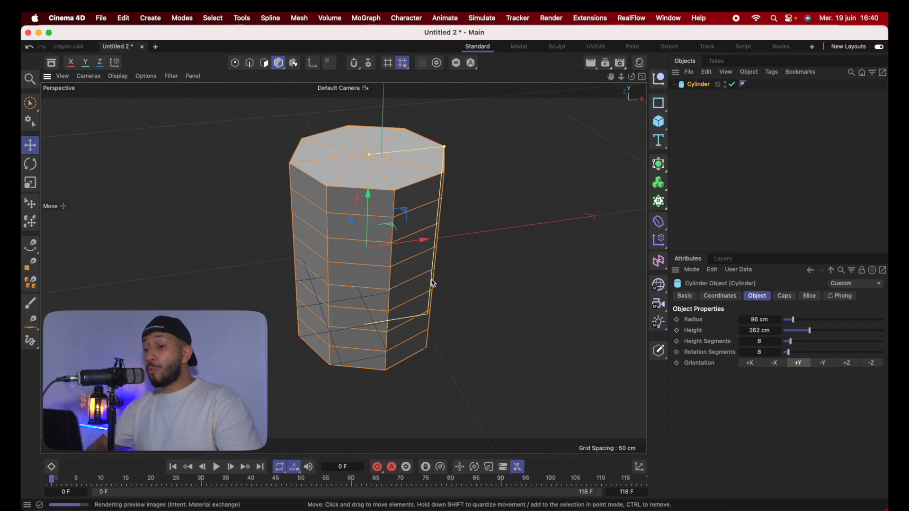
pyautogui.keyDown('alt'); pyautogui.moveTo(371, 288); pyautogui.dragTo(375, 254); pyautogui.keyUp('alt')
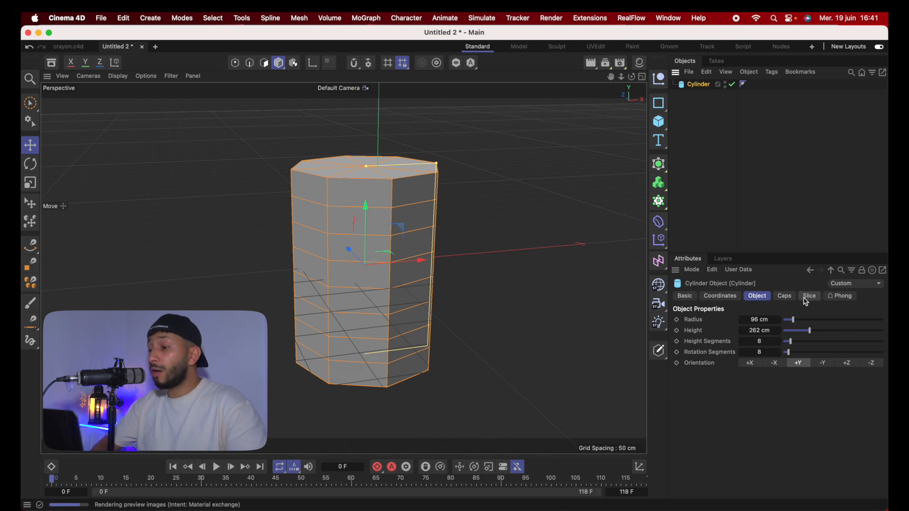
# Disable the cylinder's caps to look inside the open shape, and enable them again
pyautogui.click(785, 296)
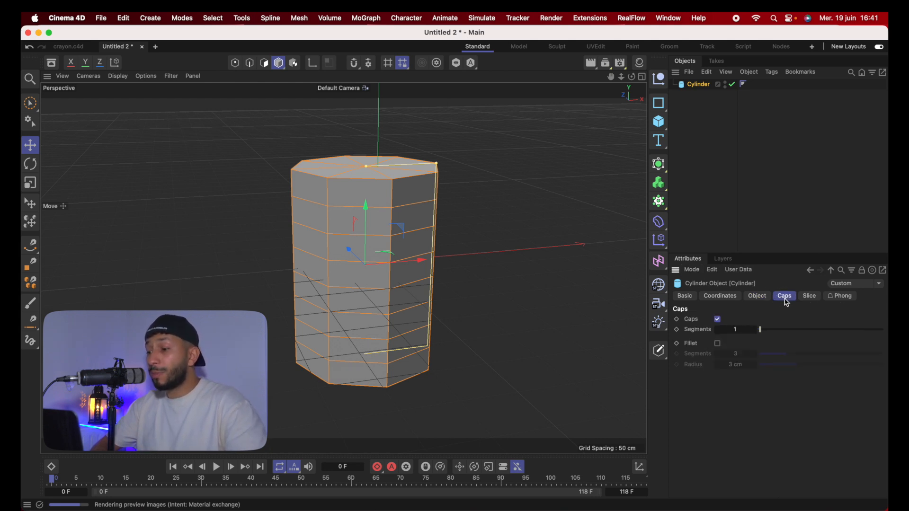
pyautogui.click(719, 319)
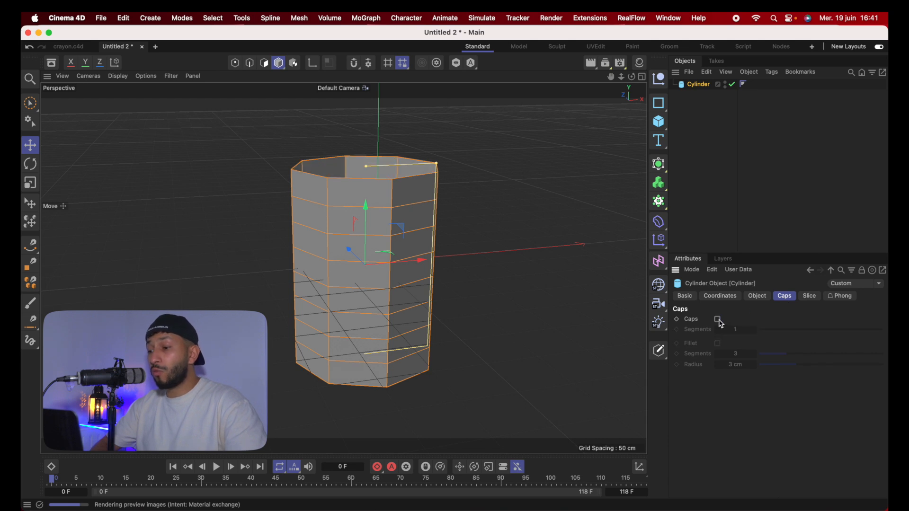
pyautogui.keyDown('alt'); pyautogui.moveTo(387, 223); pyautogui.dragTo(376, 135); pyautogui.keyUp('alt')
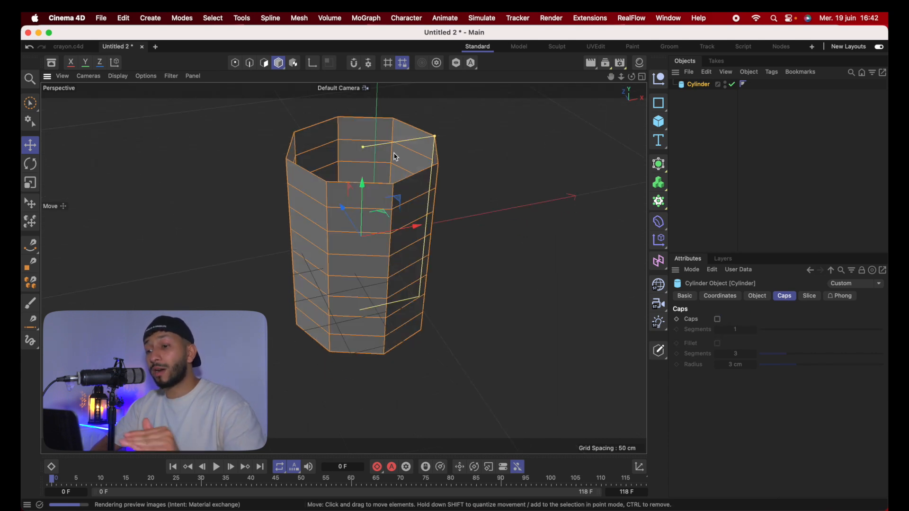
pyautogui.click(718, 320)
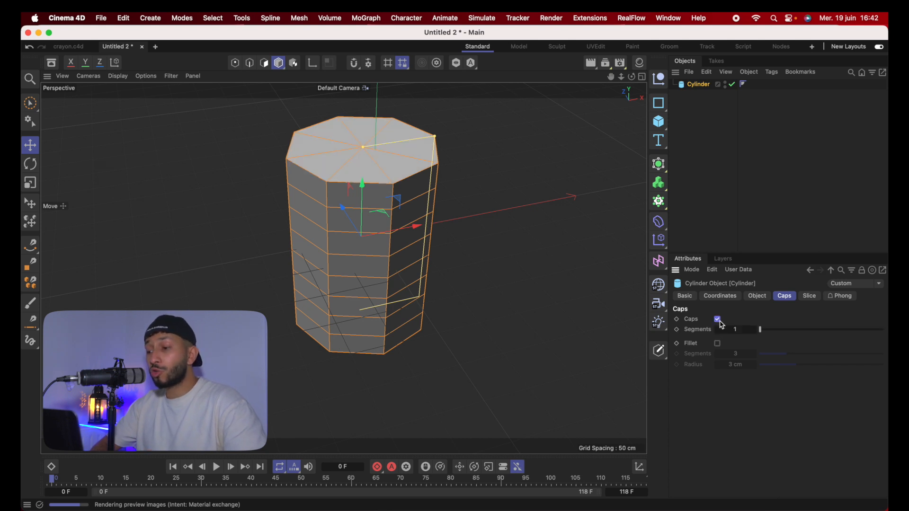
# Try a cap fillet with 5 segments and a 10 cm radius on the cylinder, and disable the fillet again
pyautogui.click(718, 345)
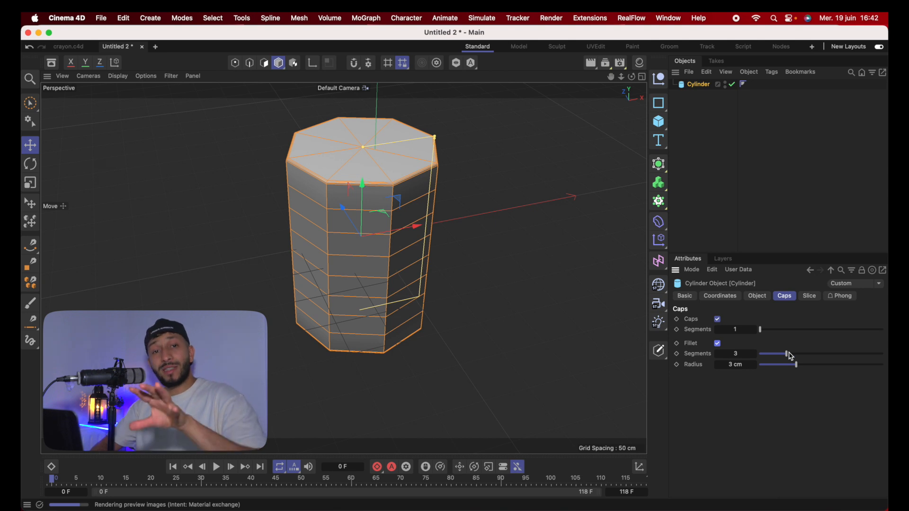
pyautogui.moveTo(790, 354); pyautogui.dragTo(884, 365)
pyautogui.keyDown('alt'); pyautogui.moveTo(430, 296); pyautogui.dragTo(521, 308); pyautogui.keyUp('alt')
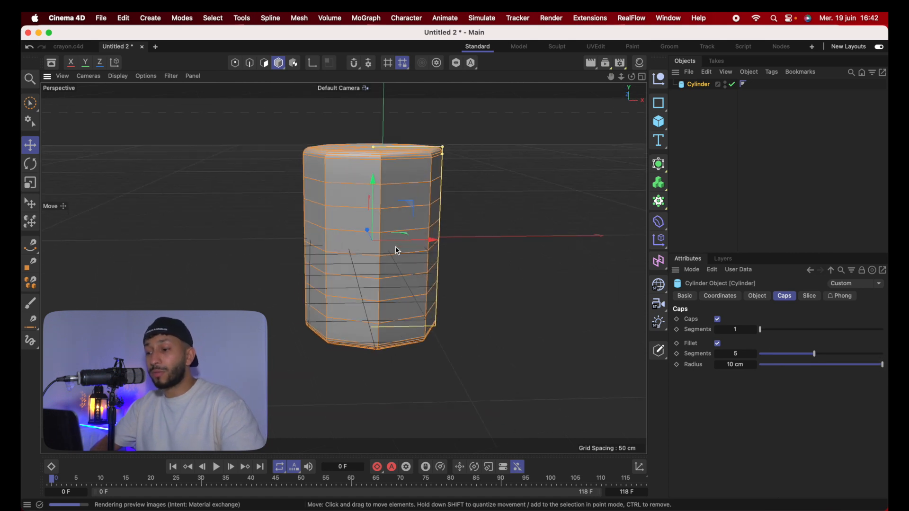
pyautogui.click(718, 344)
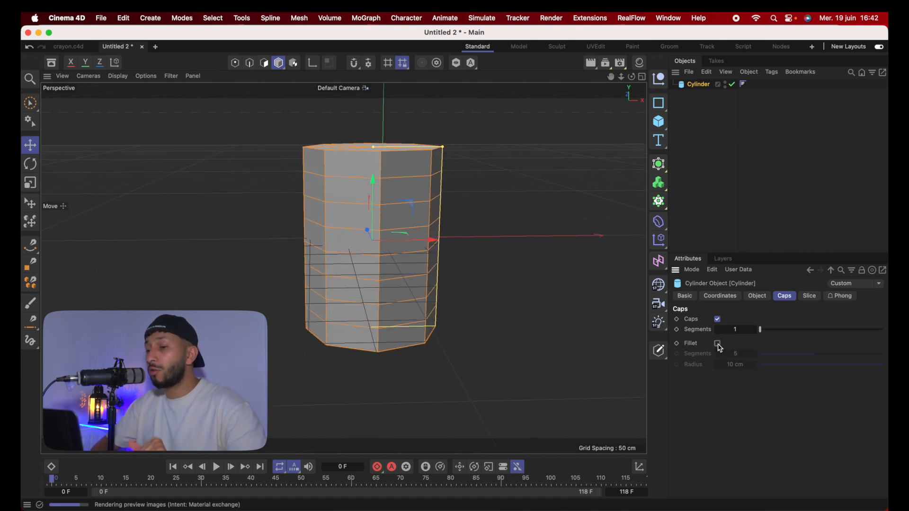
pyautogui.keyDown('alt'); pyautogui.moveTo(402, 246); pyautogui.dragTo(426, 266); pyautogui.keyUp('alt')
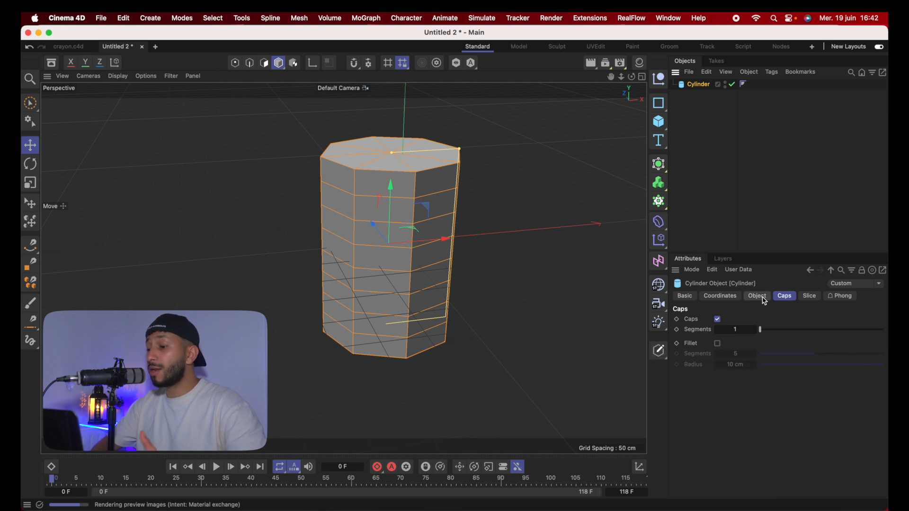
# Make the cylinder editable as a polygon object, undo the conversion, and make it editable again
pyautogui.click(660, 353)
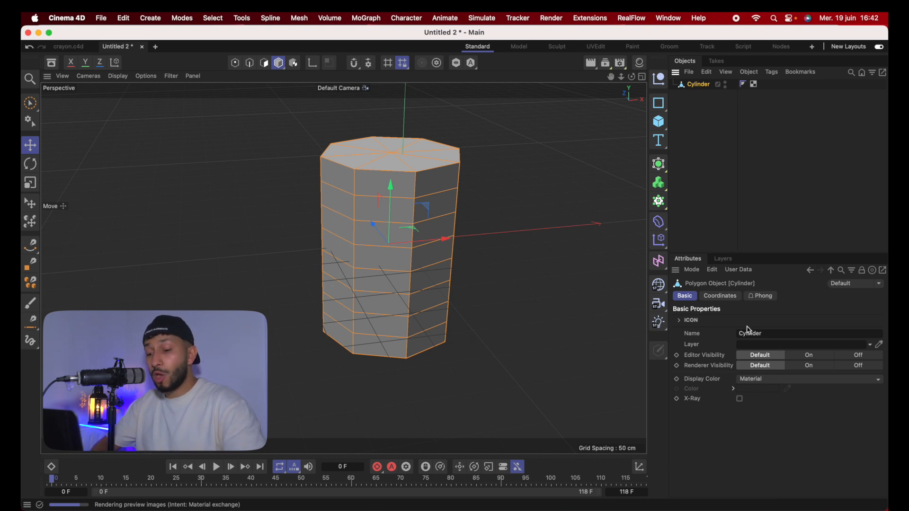
pyautogui.press('super+z')
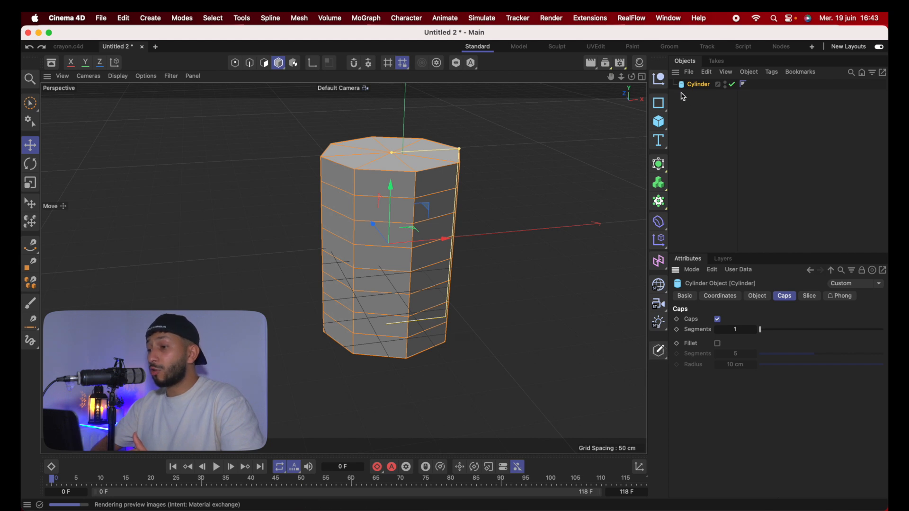
pyautogui.click(659, 351)
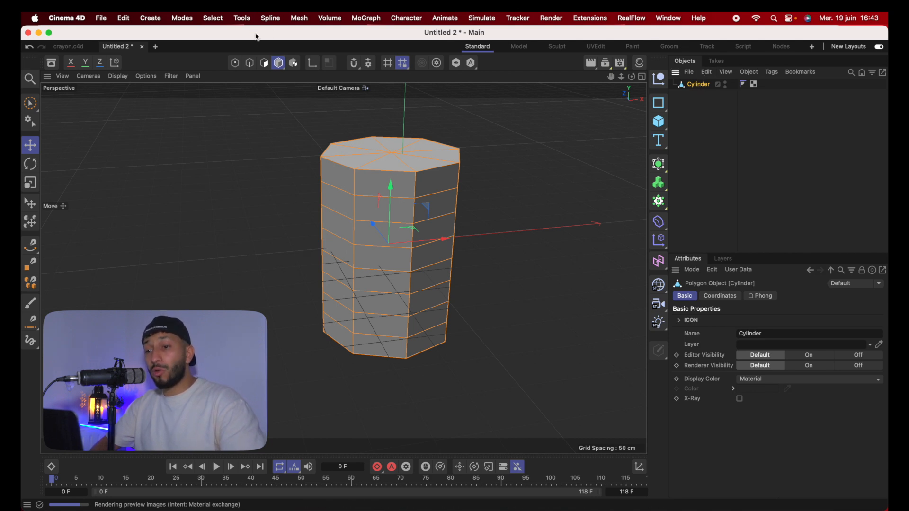
# Select one polygon at the cylinder's upper front in Polygon mode, try moving it freely, and undo the moves
pyautogui.click(265, 63)
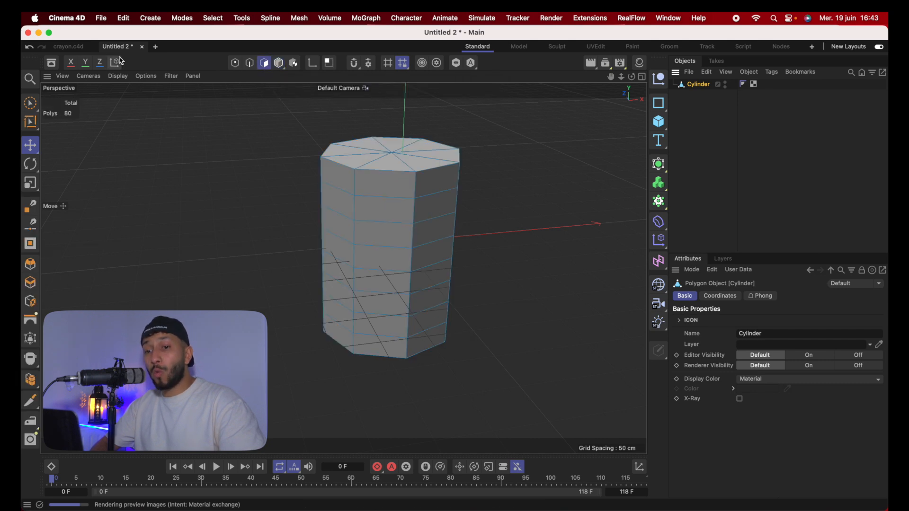
pyautogui.click(30, 103)
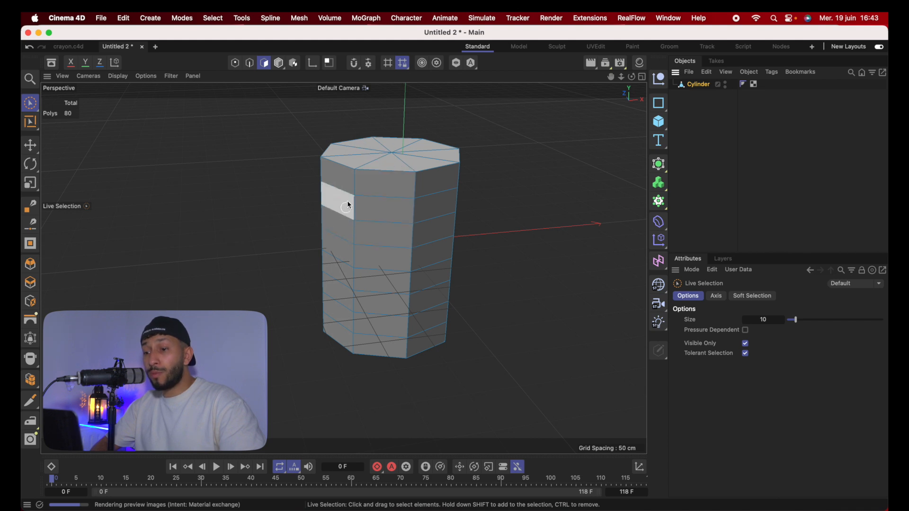
pyautogui.click(384, 187)
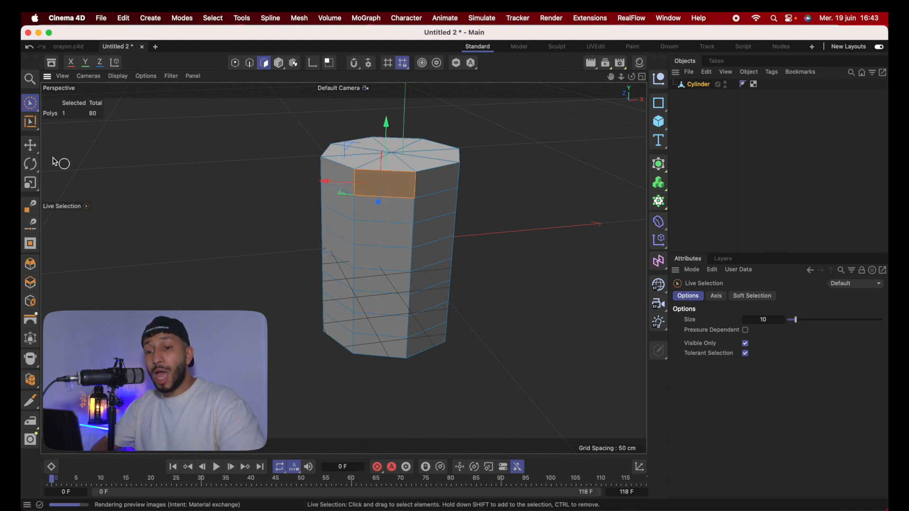
pyautogui.click(31, 146)
pyautogui.moveTo(377, 199); pyautogui.dragTo(330, 329)
pyautogui.moveTo(341, 257); pyautogui.dragTo(342, 90)
pyautogui.press('super+z')
pyautogui.press('super+z')
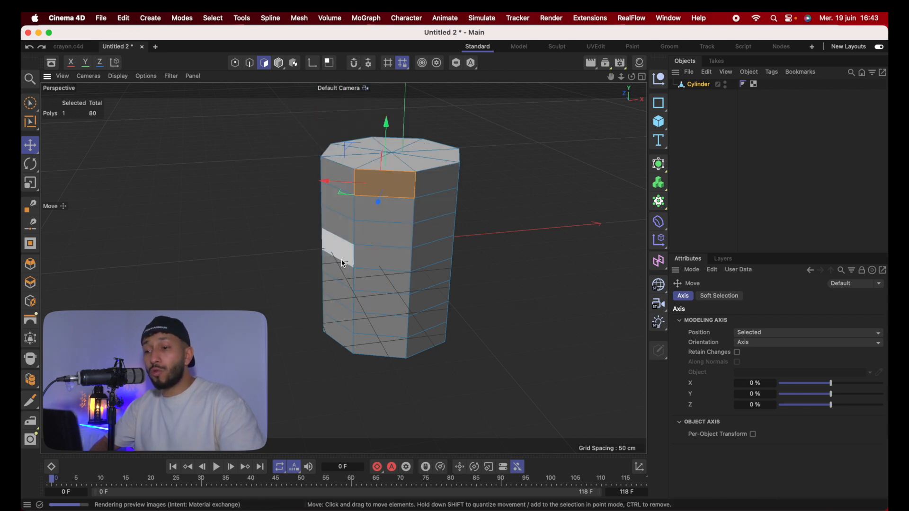
# Select the four edges meeting near the cylinder's upper corner in Edge mode, try moving them outward, and undo the move
pyautogui.click(250, 64)
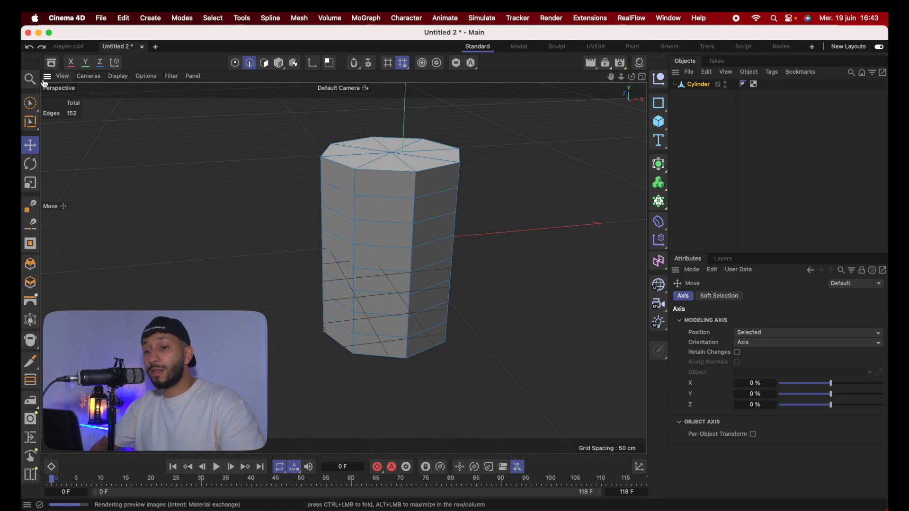
pyautogui.click(31, 103)
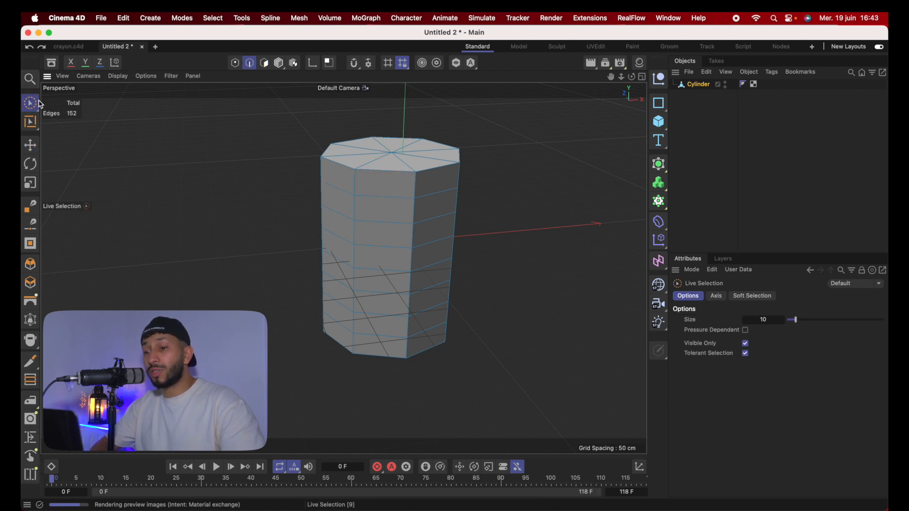
pyautogui.click(357, 195)
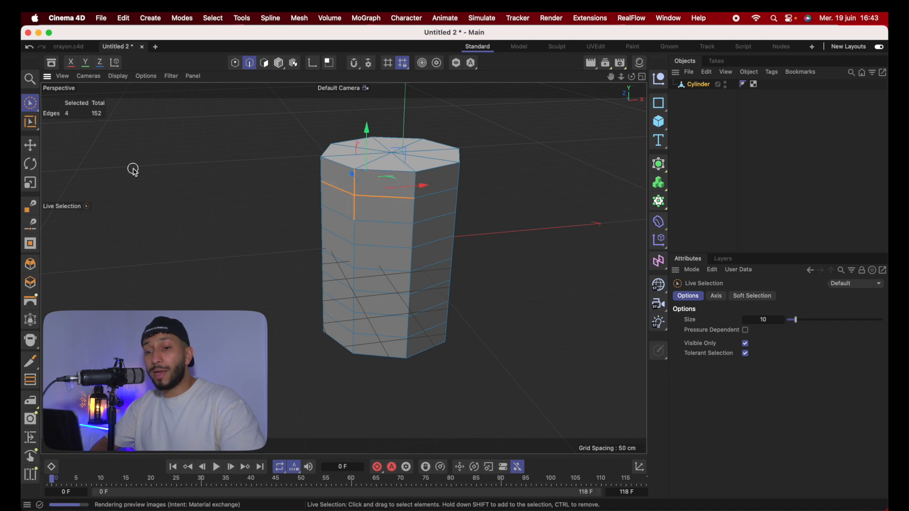
pyautogui.click(31, 146)
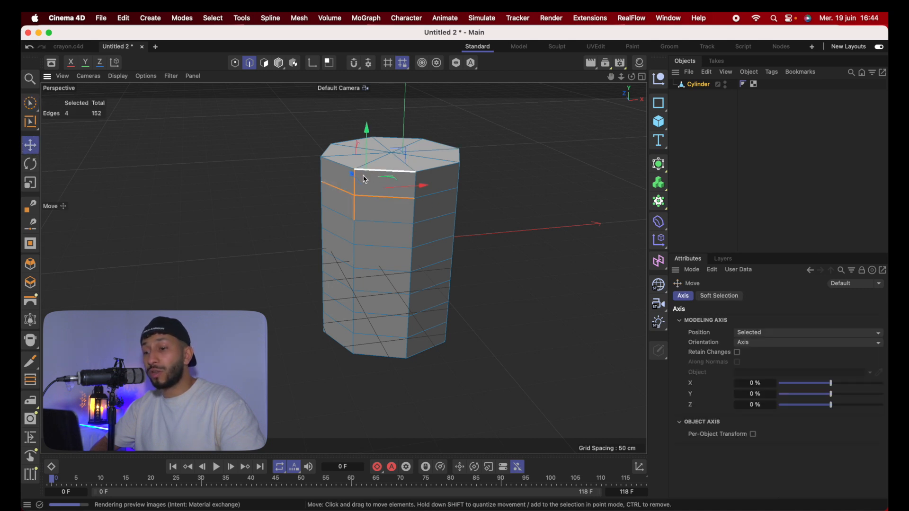
pyautogui.moveTo(355, 180); pyautogui.dragTo(237, 183)
pyautogui.keyDown('alt'); pyautogui.moveTo(355, 204); pyautogui.dragTo(432, 219); pyautogui.keyUp('alt')
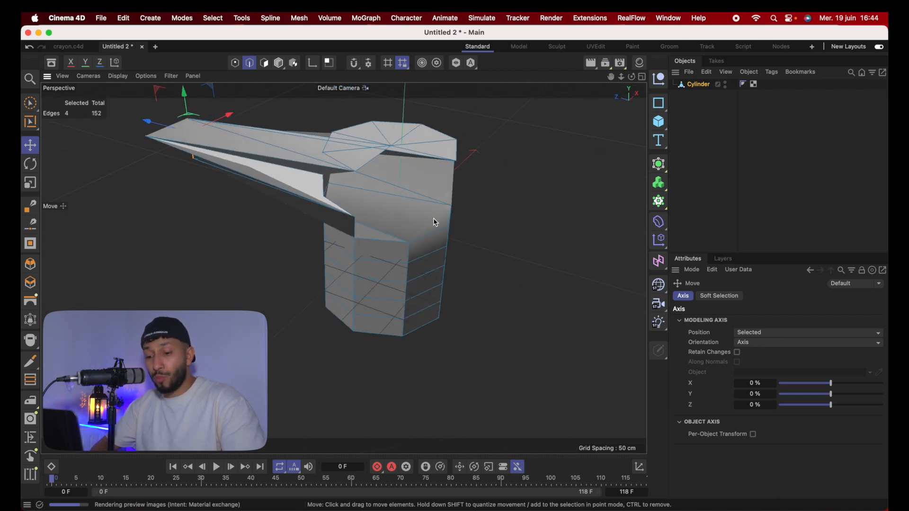
pyautogui.press('super+z')
# Try moving the centre point of the cylinder's top cap along the vertical axis in Point mode
pyautogui.click(235, 63)
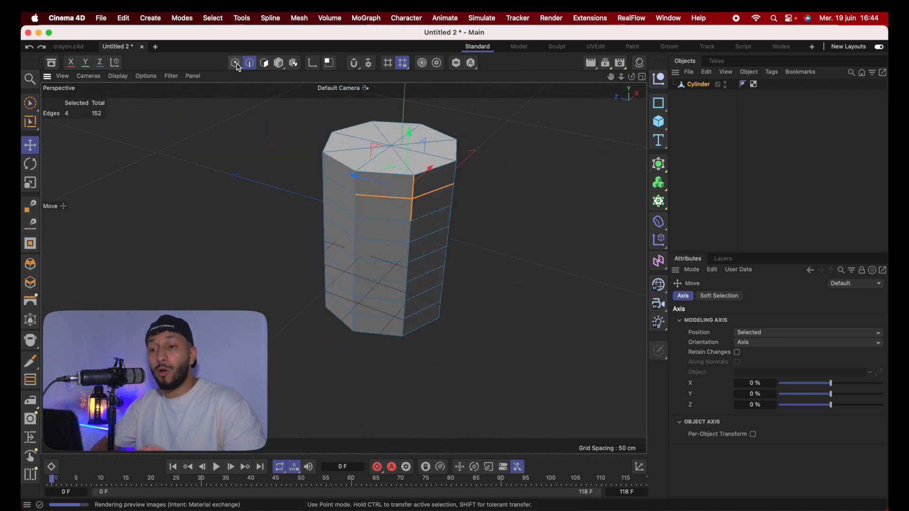
pyautogui.click(391, 144)
pyautogui.keyDown('alt'); pyautogui.moveTo(389, 97); pyautogui.dragTo(400, 164, button='middle'); pyautogui.keyUp('alt')
pyautogui.moveTo(402, 165); pyautogui.dragTo(390, 115)
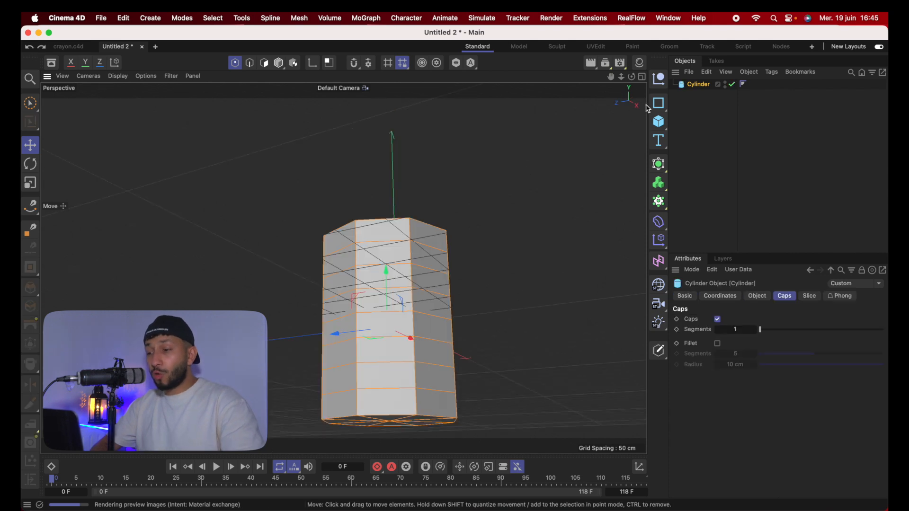
# Set the parametric cylinder's height to 738 cm and reduce its radius to form a long, slim column
pyautogui.keyDown('alt'); pyautogui.moveTo(429, 239); pyautogui.dragTo(393, 332); pyautogui.keyUp('alt')
pyautogui.keyDown('alt'); pyautogui.moveTo(394, 333); pyautogui.dragTo(401, 307, button='middle'); pyautogui.keyUp('alt')
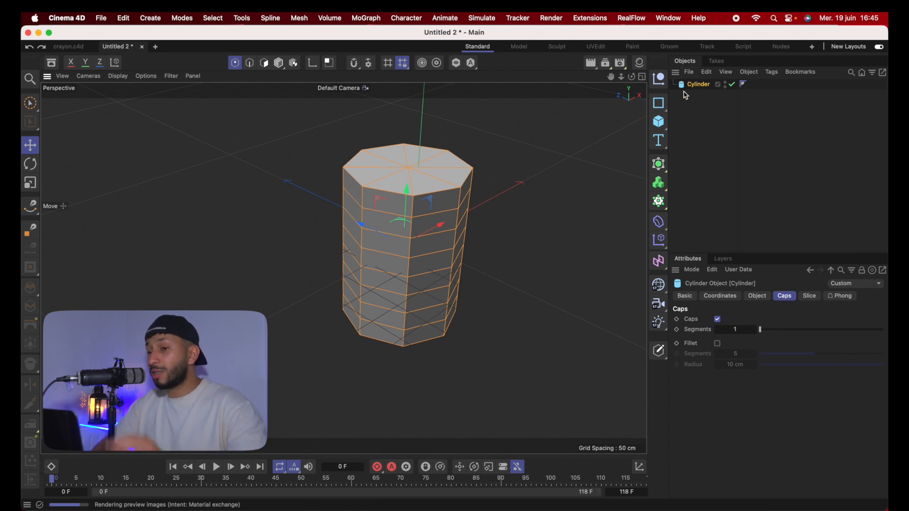
pyautogui.click(758, 297)
pyautogui.click(787, 296)
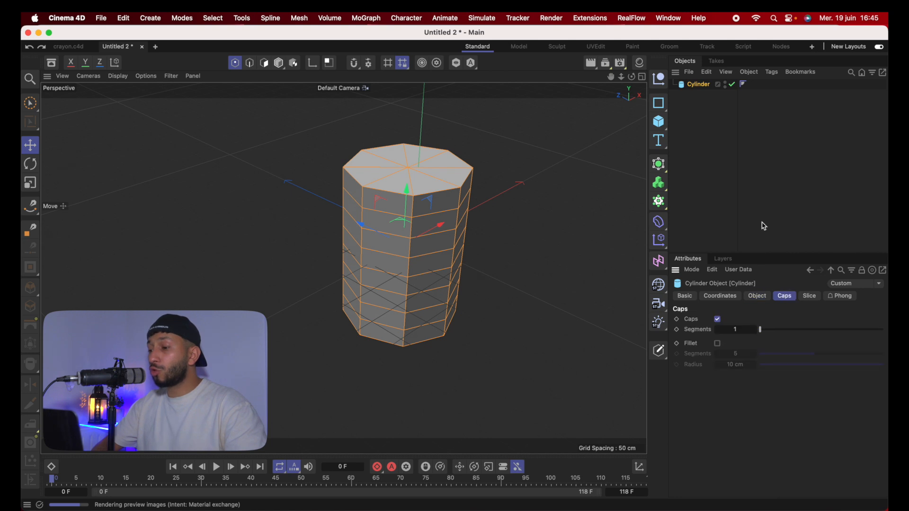
pyautogui.click(758, 297)
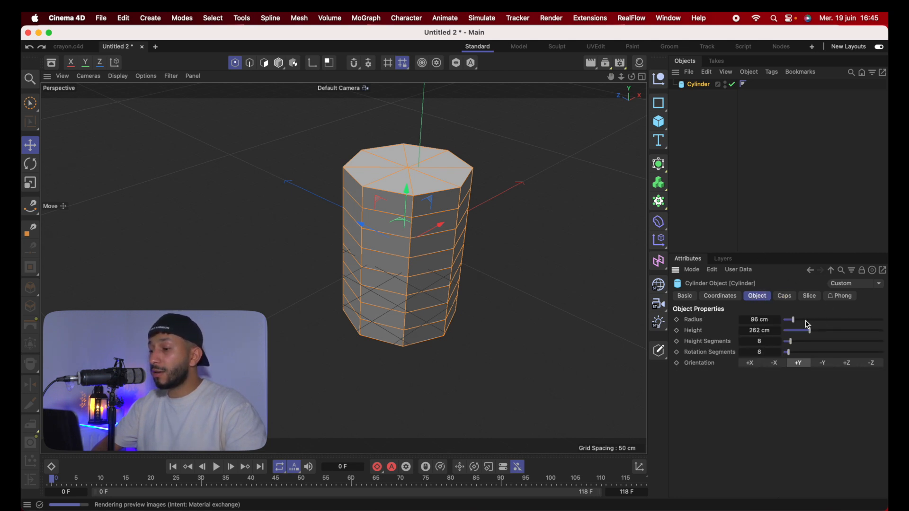
pyautogui.moveTo(805, 333); pyautogui.dragTo(852, 331)
pyautogui.scroll(-6, 620, 299)
pyautogui.keyDown('alt'); pyautogui.moveTo(487, 283); pyautogui.dragTo(488, 228); pyautogui.keyUp('alt')
pyautogui.moveTo(849, 331); pyautogui.dragTo(857, 331)
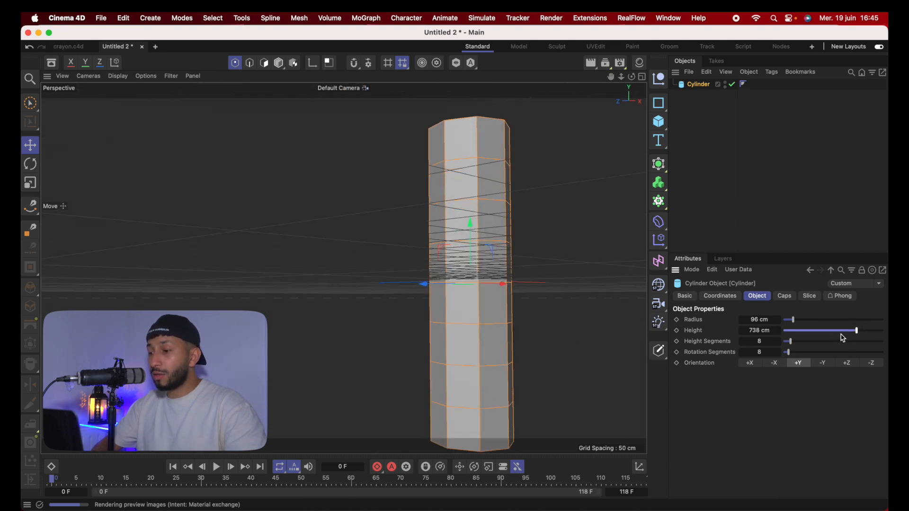
pyautogui.moveTo(795, 324); pyautogui.dragTo(790, 320)
# Set the cylinder's cap segments to 3
pyautogui.click(792, 297)
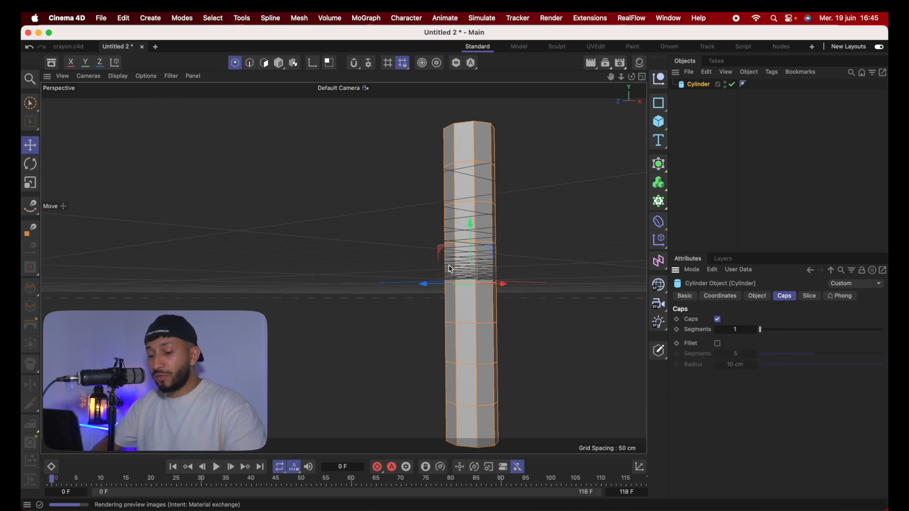
pyautogui.keyDown('alt'); pyautogui.moveTo(466, 214); pyautogui.dragTo(459, 278); pyautogui.keyUp('alt')
pyautogui.scroll(5, 460, 278)
pyautogui.scroll(4, 482, 249)
pyautogui.moveTo(761, 331); pyautogui.dragTo(772, 336)
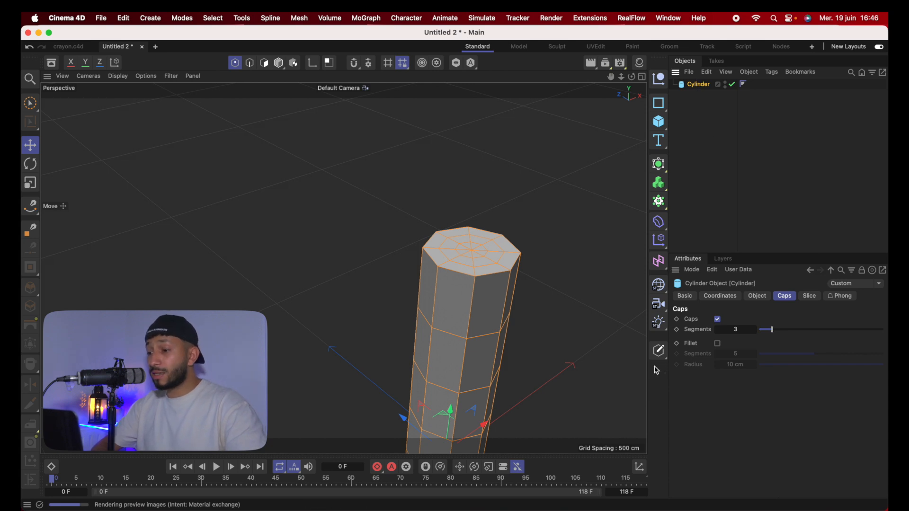
# Convert the parametric cylinder into an editable polygon object and switch to Model mode
pyautogui.press('c')
pyautogui.click(702, 84)
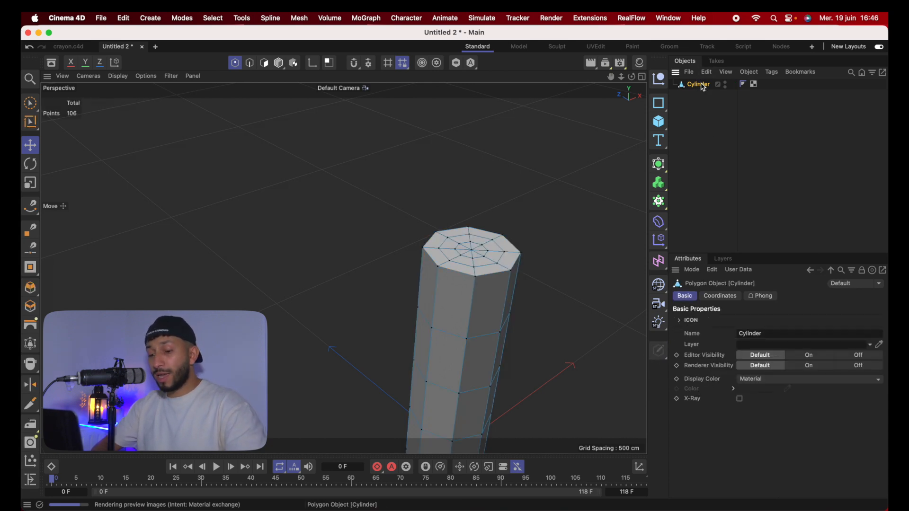
pyautogui.keyDown('alt'); pyautogui.moveTo(473, 348); pyautogui.dragTo(467, 209); pyautogui.keyUp('alt')
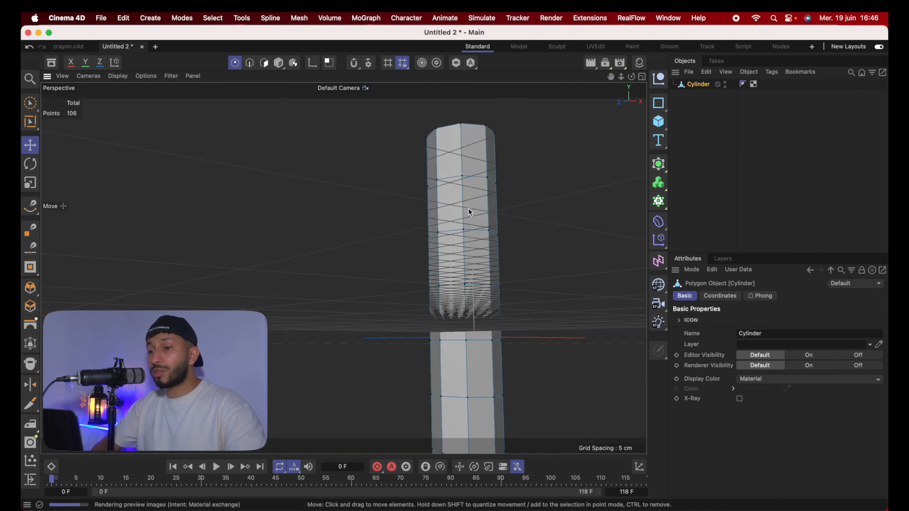
pyautogui.click(279, 64)
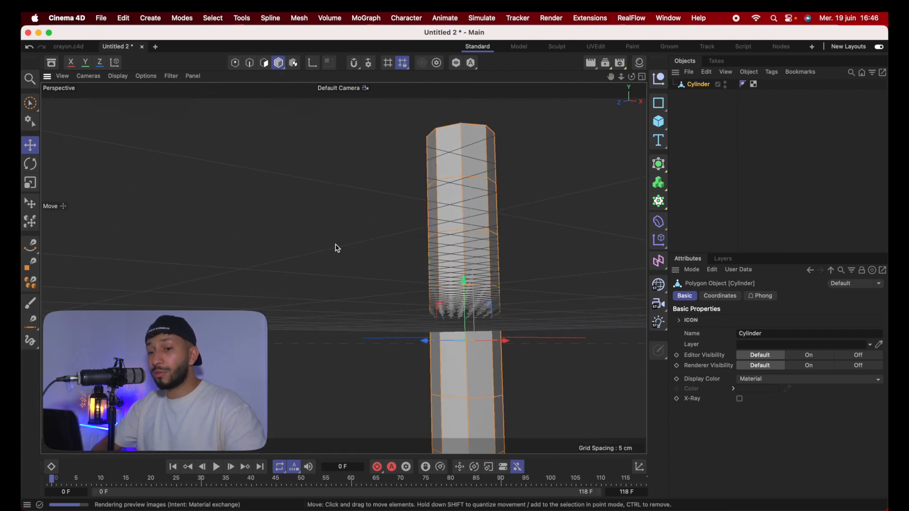
pyautogui.keyDown('alt'); pyautogui.moveTo(463, 285); pyautogui.dragTo(476, 109); pyautogui.keyUp('alt')
pyautogui.keyDown('alt'); pyautogui.moveTo(477, 109); pyautogui.dragTo(475, 121); pyautogui.keyUp('alt')
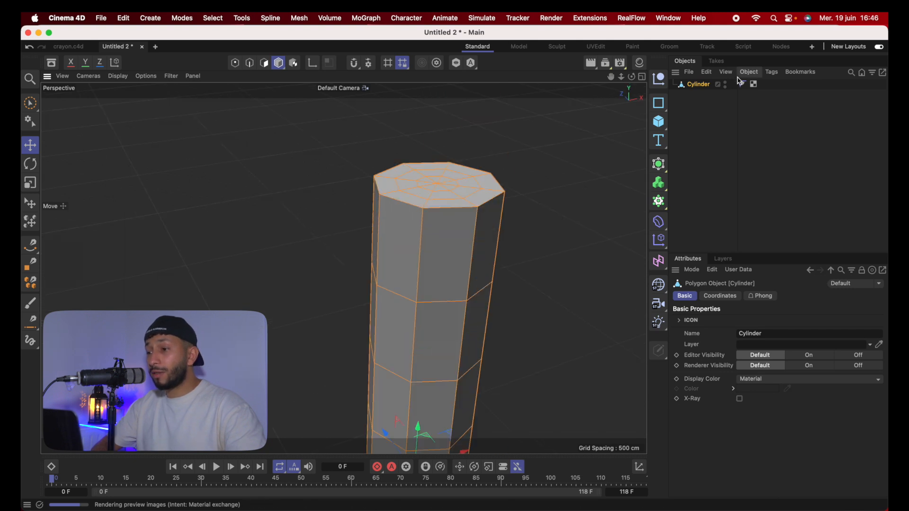
# In Point mode, select only the centre point of the column's top cap with Live Selection
pyautogui.click(235, 64)
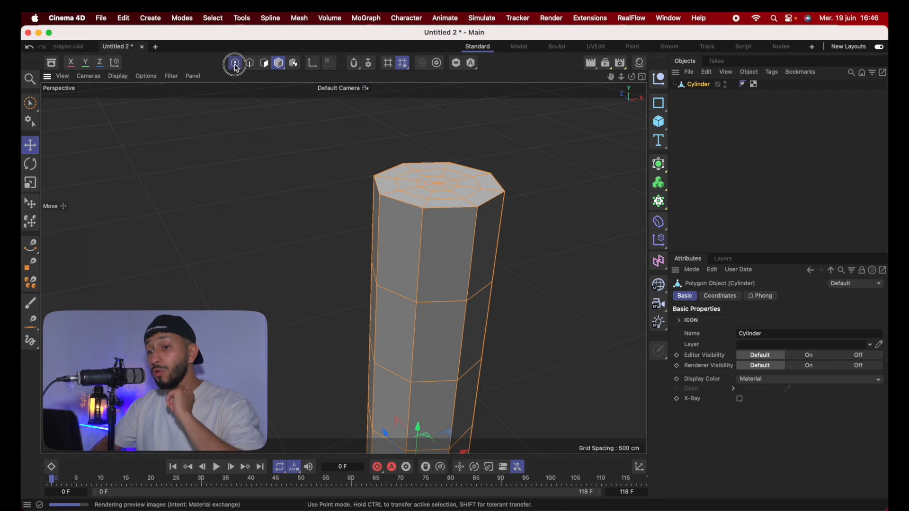
pyautogui.click(30, 103)
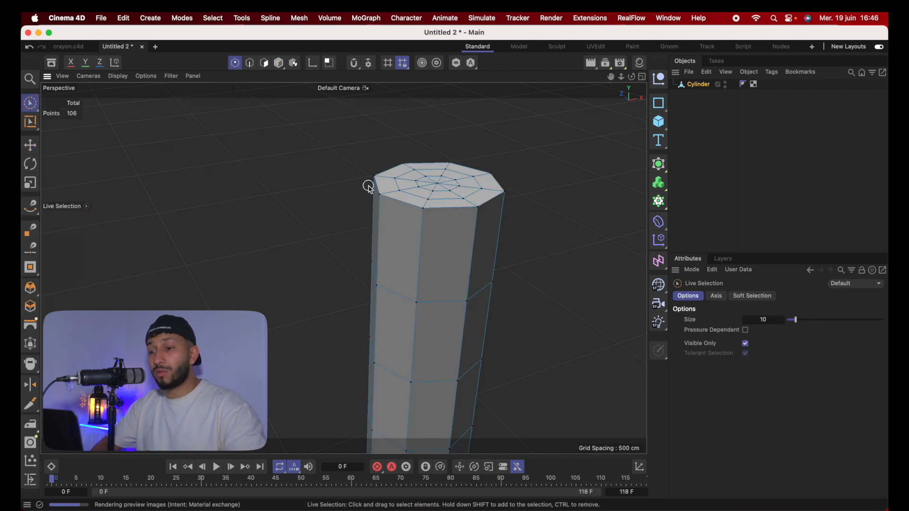
pyautogui.scroll(5, 437, 199)
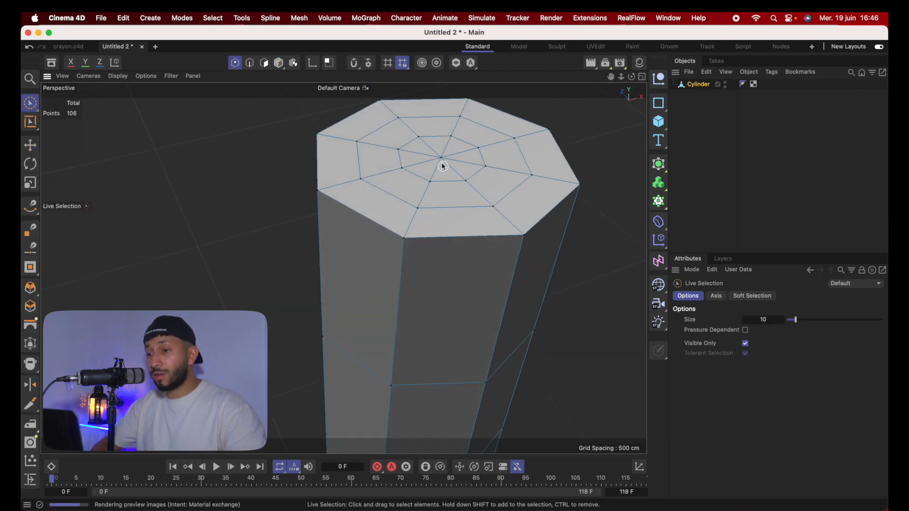
pyautogui.click(440, 158)
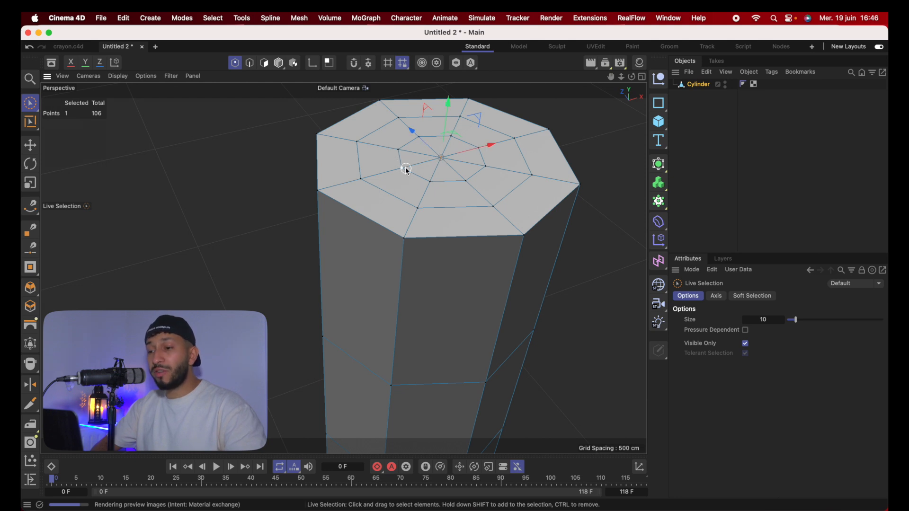
pyautogui.keyDown('shift'); pyautogui.click(403, 152); pyautogui.keyUp('shift')
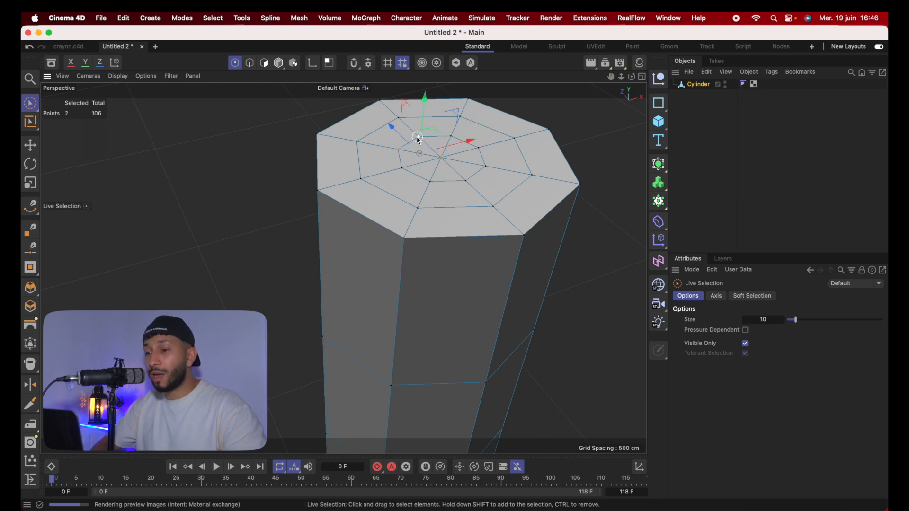
pyautogui.keyDown('ctrl'); pyautogui.click(403, 151); pyautogui.keyUp('ctrl')
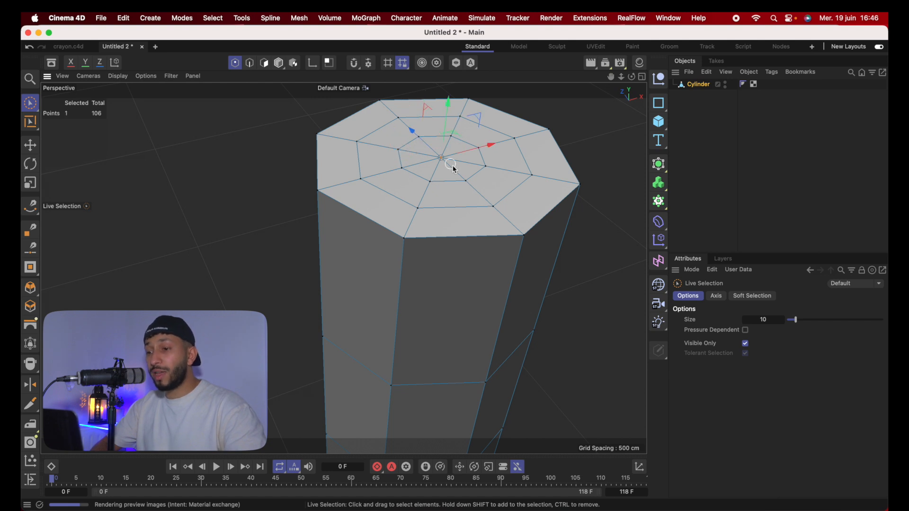
# Add the cap's two inner point rings to the selection with Loop Selection and raise them about 18 cm vertically
pyautogui.click(33, 124)
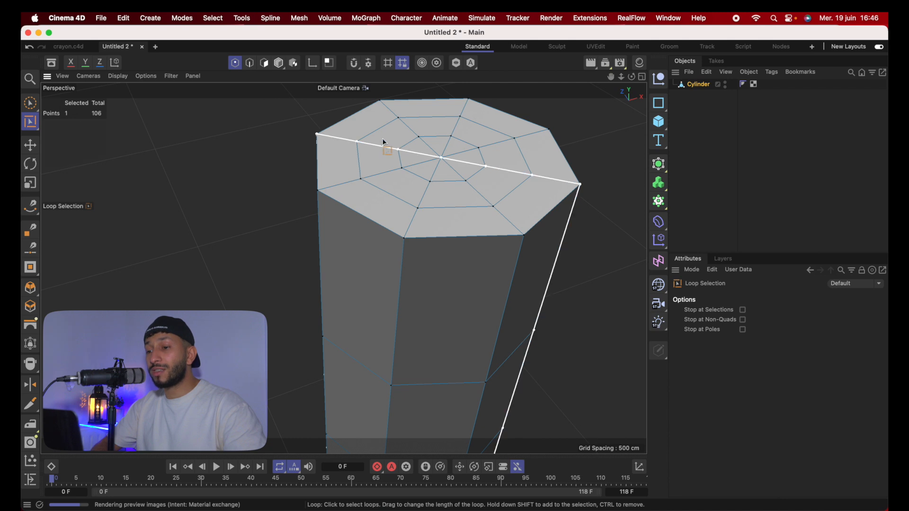
pyautogui.keyDown('shift'); pyautogui.click(462, 137); pyautogui.keyUp('shift')
pyautogui.keyDown('shift'); pyautogui.click(494, 126); pyautogui.keyUp('shift')
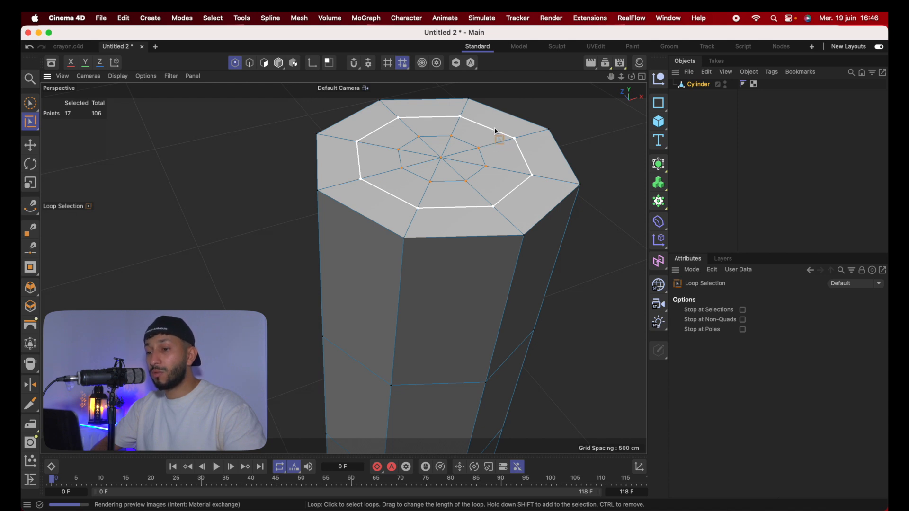
pyautogui.click(31, 146)
pyautogui.scroll(5, 385, 192)
pyautogui.moveTo(454, 209); pyautogui.dragTo(457, 176)
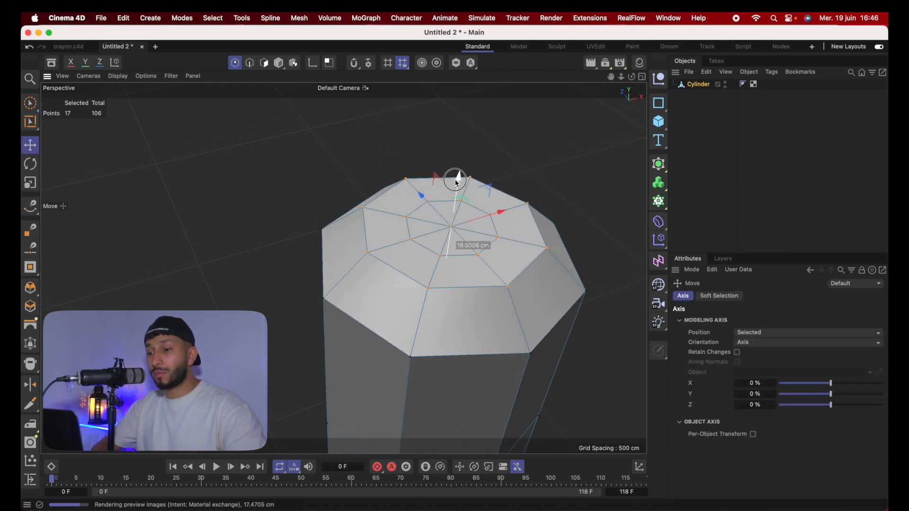
# Remove the larger inner ring from the selection and raise the smallest ring and centre point further along the vertical axis
pyautogui.click(34, 124)
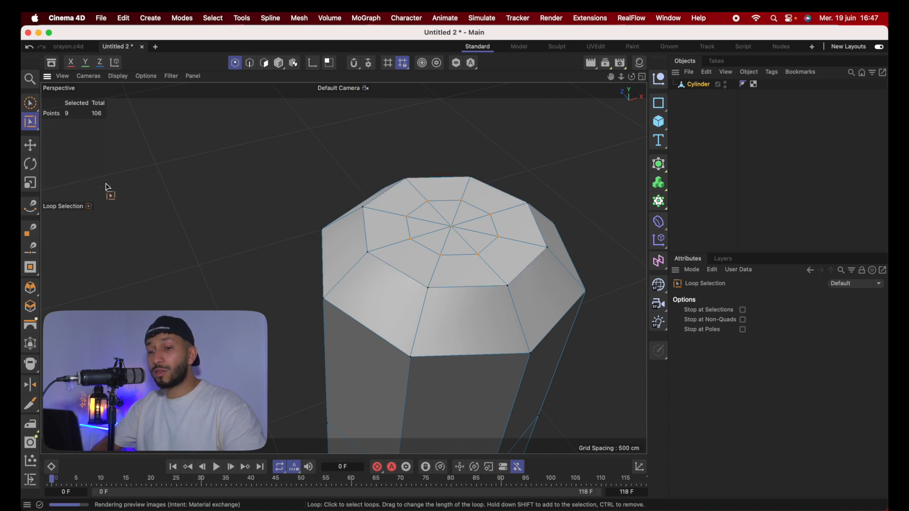
pyautogui.keyDown('alt'); pyautogui.moveTo(438, 310); pyautogui.dragTo(439, 245); pyautogui.keyUp('alt')
pyautogui.keyDown('alt'); pyautogui.moveTo(439, 245); pyautogui.dragTo(435, 245, button='middle'); pyautogui.keyUp('alt')
pyautogui.press('e')
pyautogui.moveTo(425, 224); pyautogui.dragTo(425, 186)
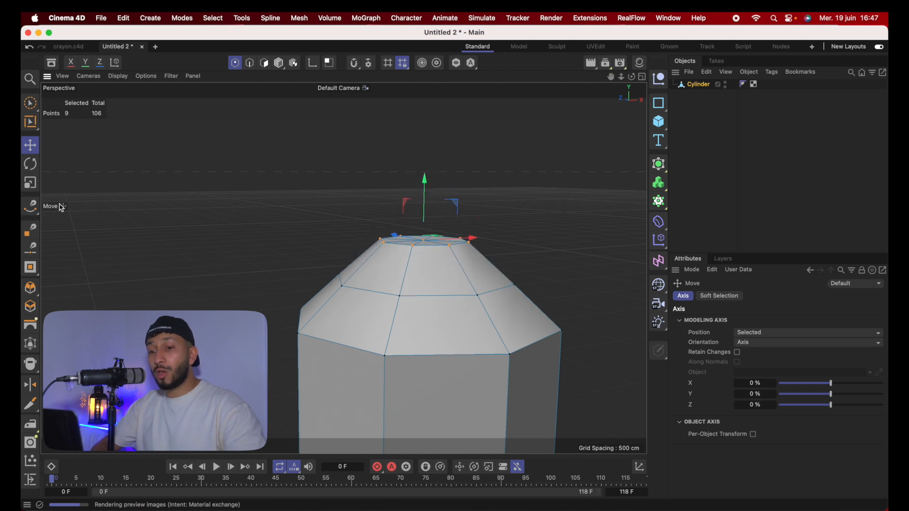
pyautogui.keyDown('alt'); pyautogui.moveTo(395, 273); pyautogui.dragTo(392, 304); pyautogui.keyUp('alt')
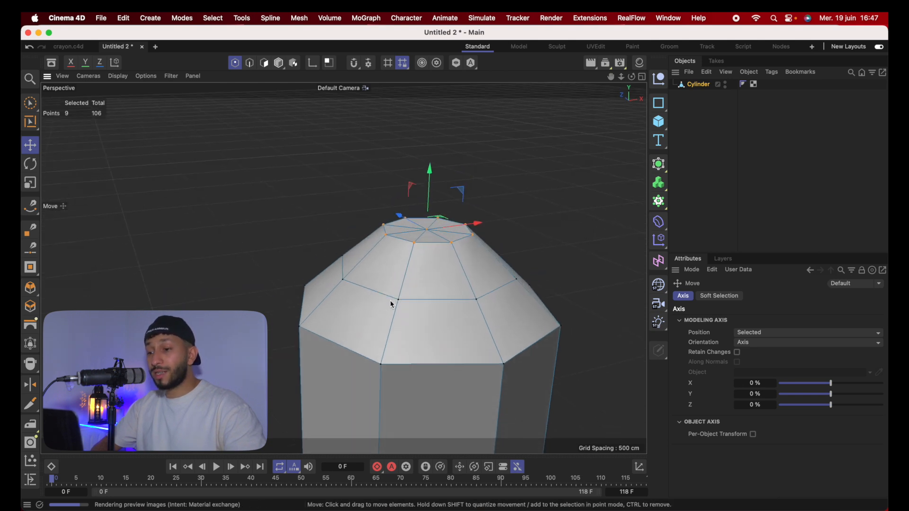
# Deselect the smallest ring and raise the centre point alone to form a pointed tip
pyautogui.click(33, 123)
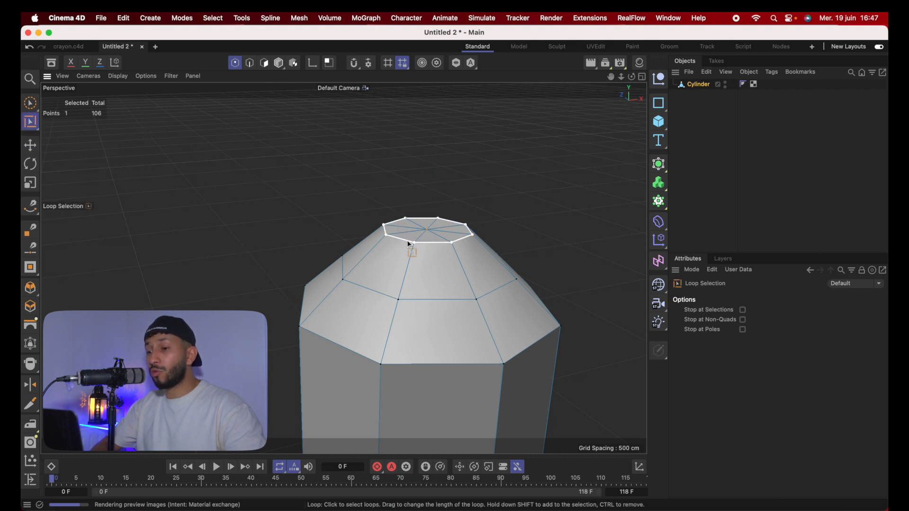
pyautogui.click(30, 145)
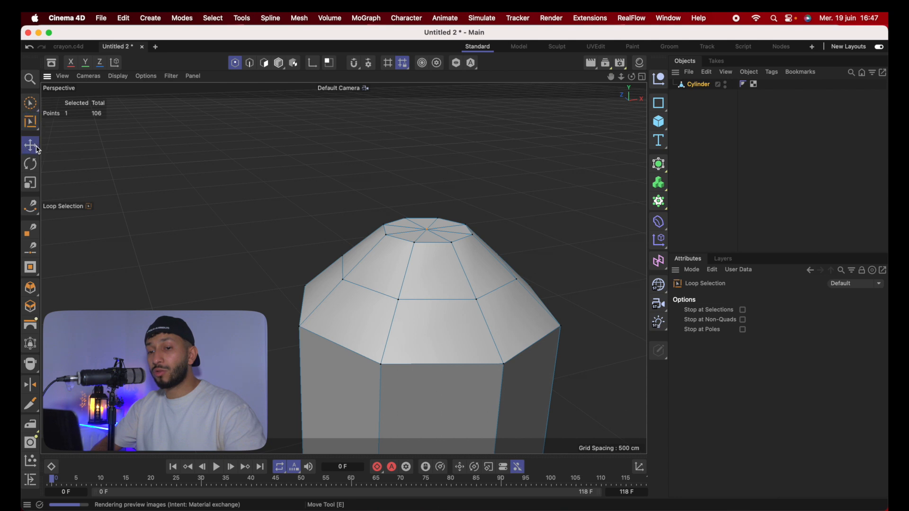
pyautogui.moveTo(430, 179); pyautogui.dragTo(431, 140)
pyautogui.scroll(-5, 454, 299)
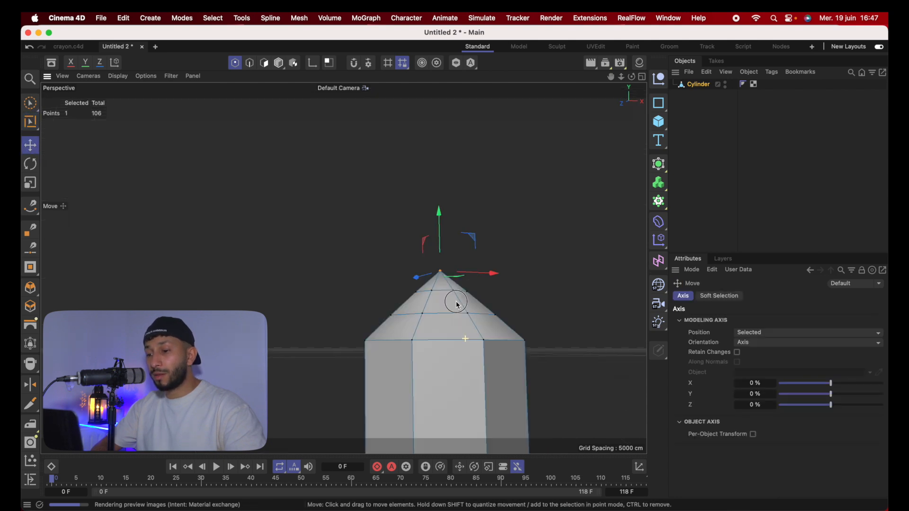
pyautogui.scroll(10, 452, 316)
pyautogui.scroll(-8, 452, 317)
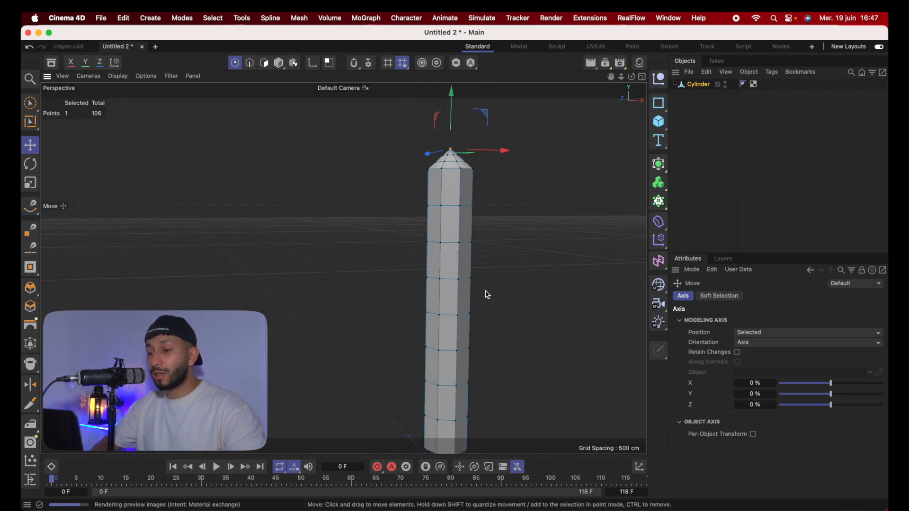
# In Edge mode, select the outer edge loop around the column's bottom cap with Loop Selection
pyautogui.scroll(5, 445, 346)
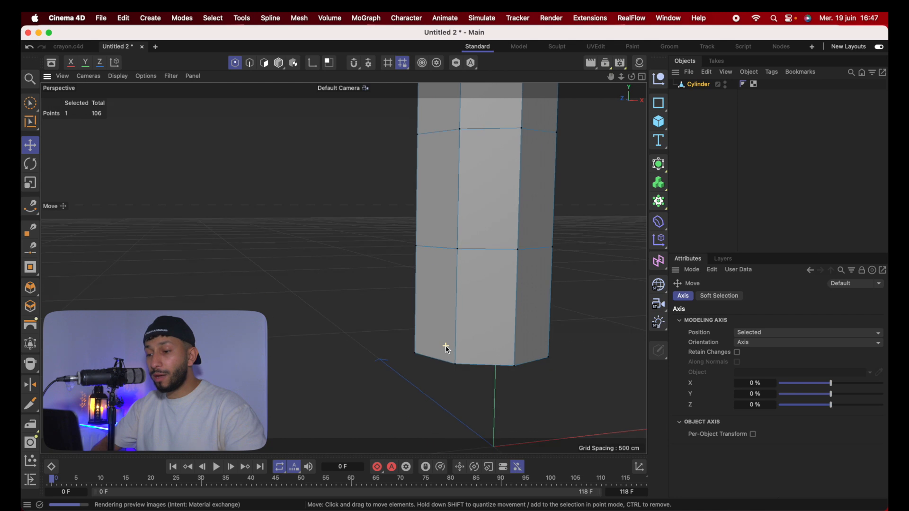
pyautogui.keyDown('alt'); pyautogui.moveTo(445, 346); pyautogui.dragTo(493, 246); pyautogui.keyUp('alt')
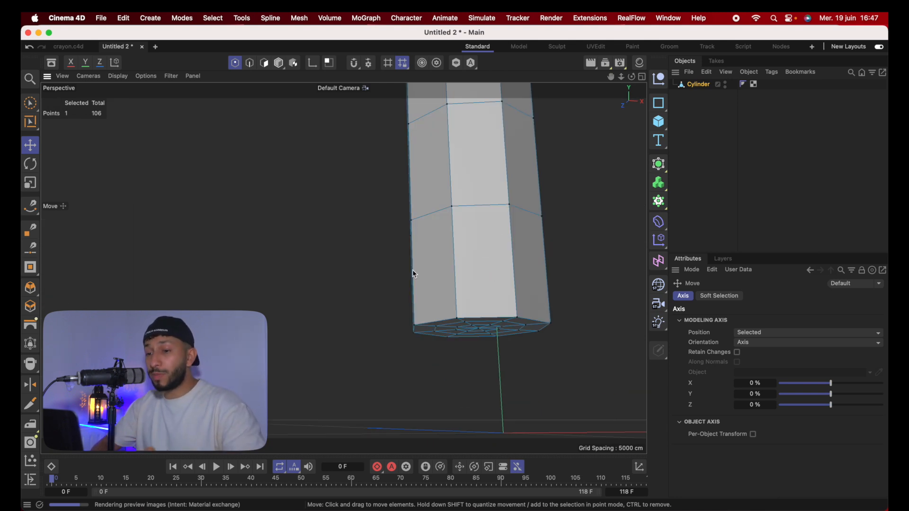
pyautogui.click(253, 66)
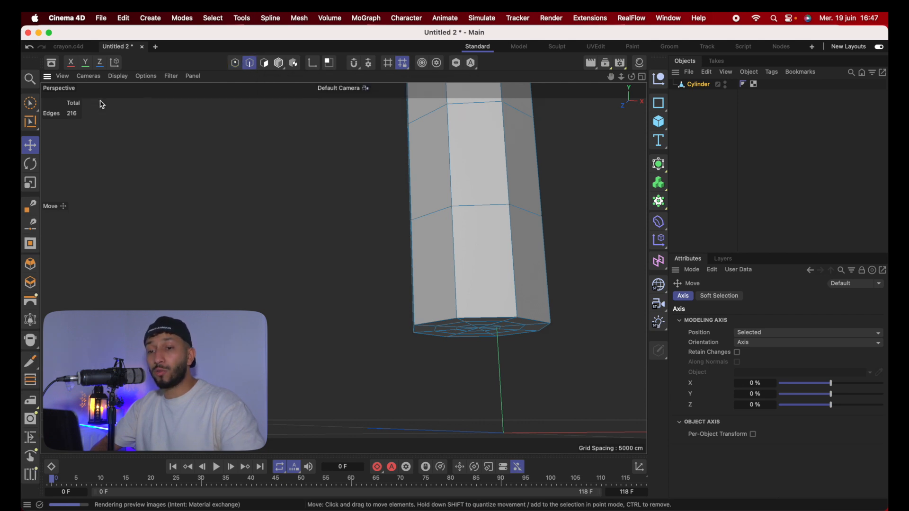
pyautogui.click(34, 127)
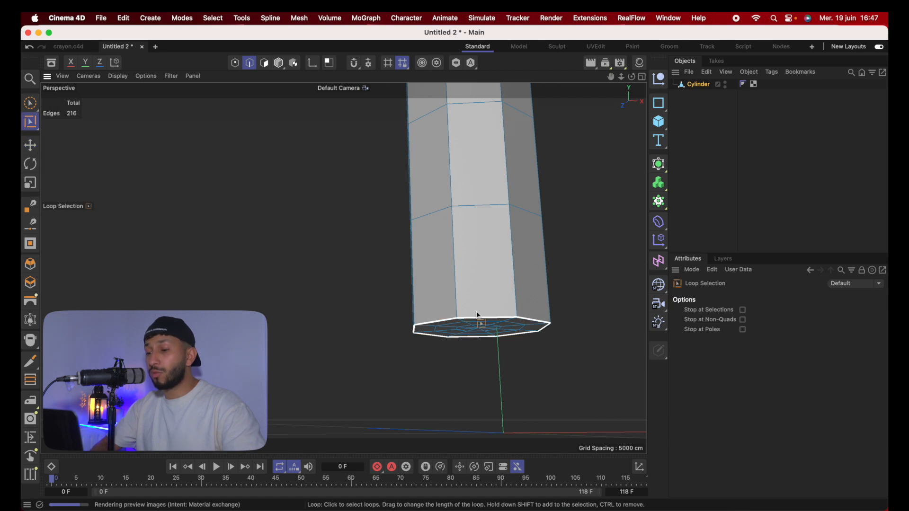
pyautogui.click(491, 318)
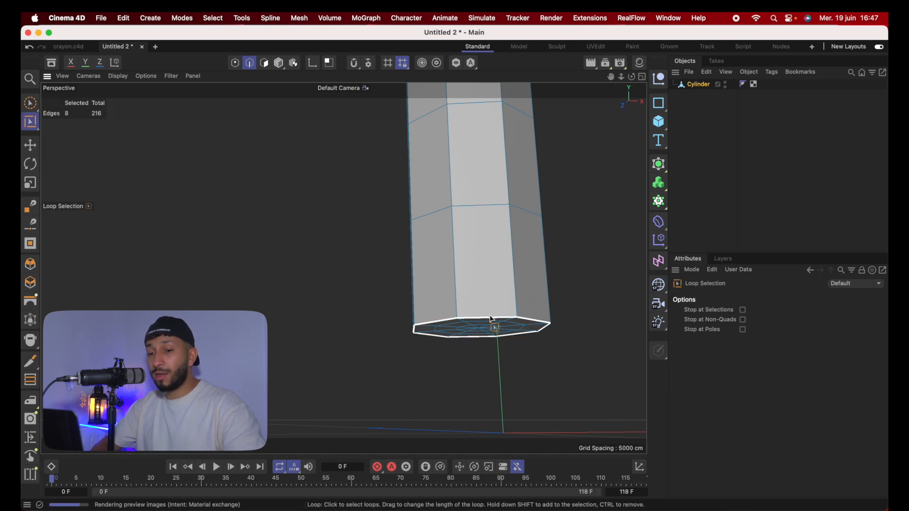
pyautogui.keyDown('alt'); pyautogui.moveTo(571, 223); pyautogui.dragTo(511, 265); pyautogui.keyUp('alt')
# Try scaling the selected bottom edge loop and undo the scaling
pyautogui.click(699, 85)
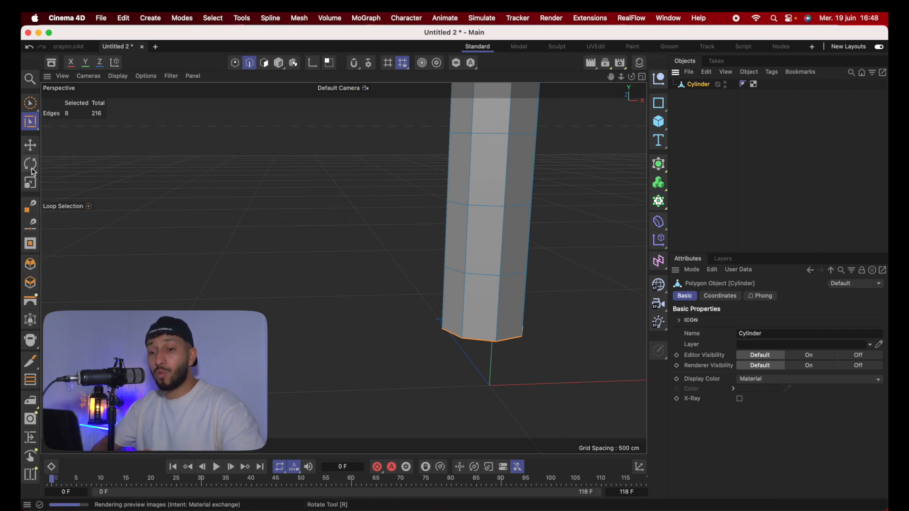
pyautogui.click(40, 185)
pyautogui.moveTo(142, 170); pyautogui.dragTo(371, 132)
pyautogui.keyDown('alt'); pyautogui.moveTo(517, 230); pyautogui.dragTo(515, 196); pyautogui.keyUp('alt')
pyautogui.press('super+z')
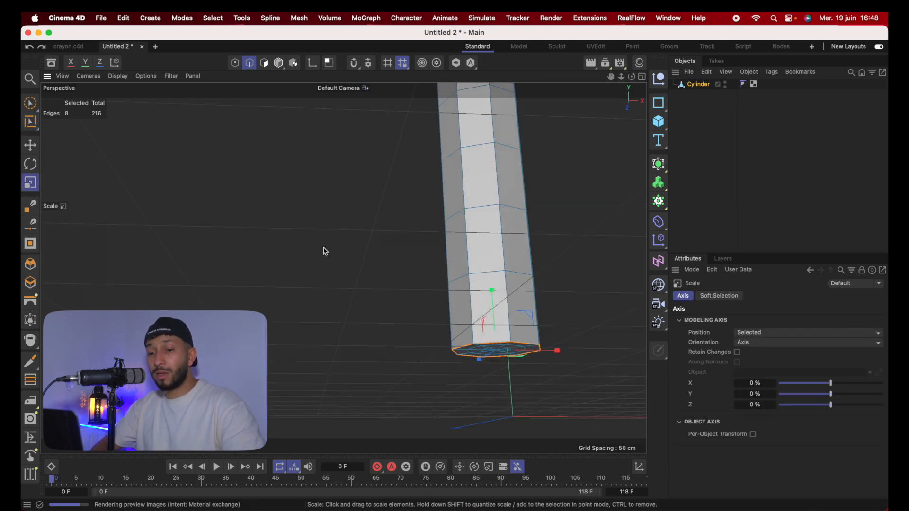
pyautogui.keyDown('alt'); pyautogui.moveTo(323, 246); pyautogui.dragTo(323, 247); pyautogui.keyUp('alt')
pyautogui.keyDown('alt'); pyautogui.moveTo(172, 227); pyautogui.dragTo(179, 262); pyautogui.keyUp('alt')
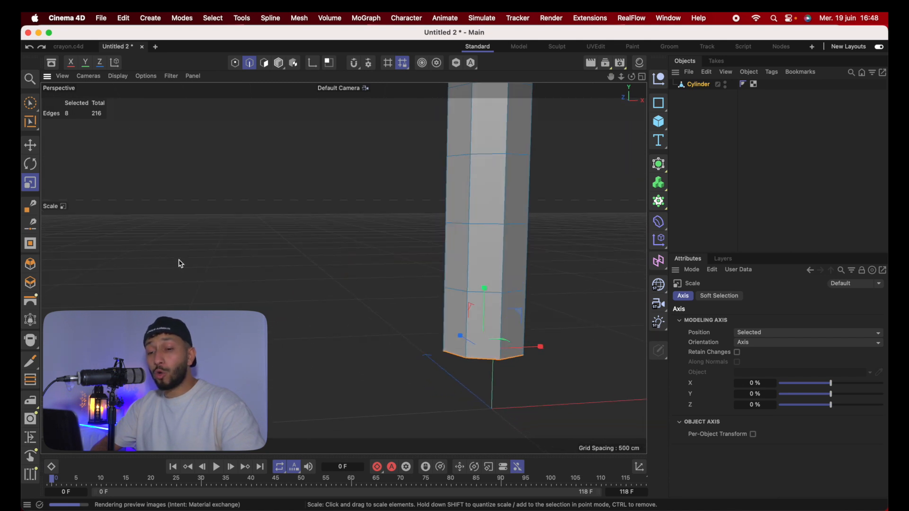
# Bevel the bottom edge loop with an offset of about 17 cm and 13 subdivisions, and deselect the object
pyautogui.click(30, 265)
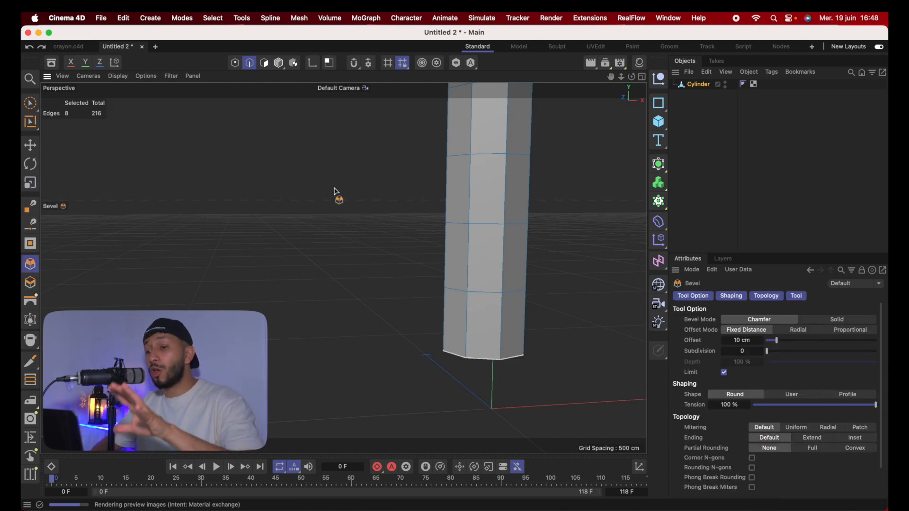
pyautogui.moveTo(379, 190); pyautogui.dragTo(318, 188)
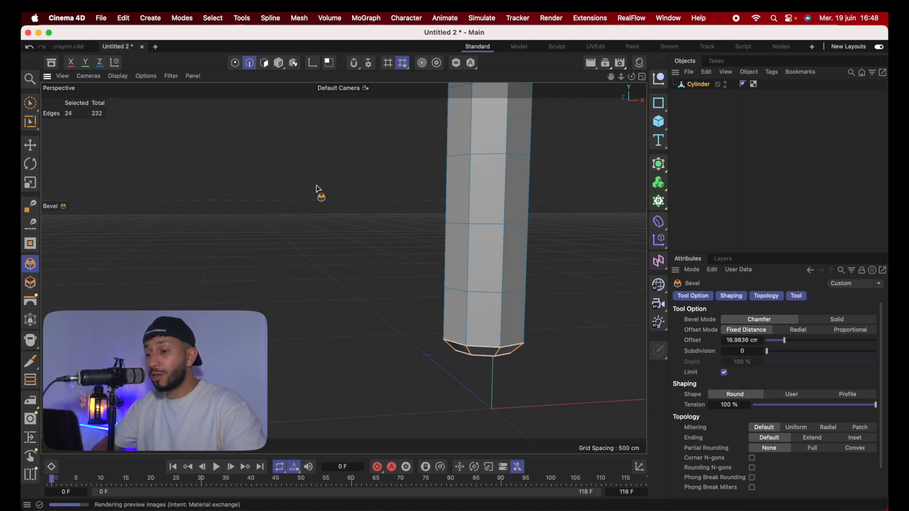
pyautogui.scroll(8, 499, 352)
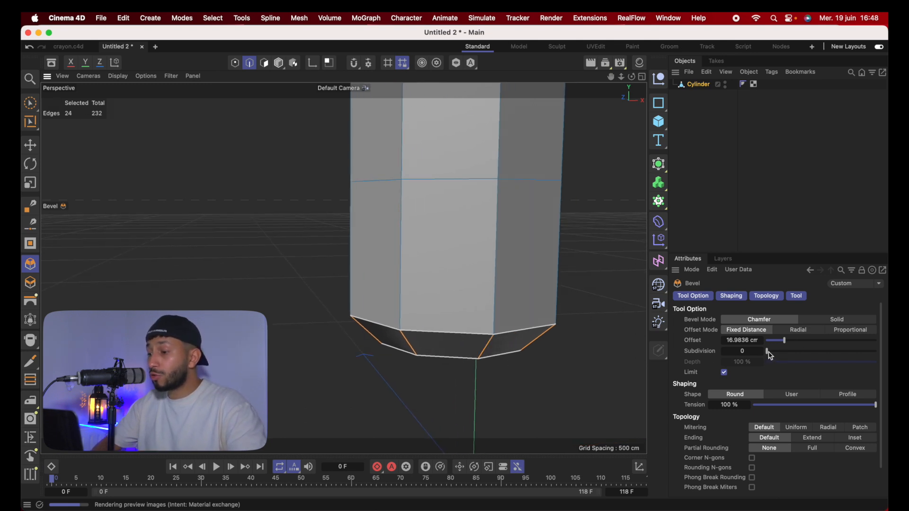
pyautogui.moveTo(768, 353); pyautogui.dragTo(837, 354)
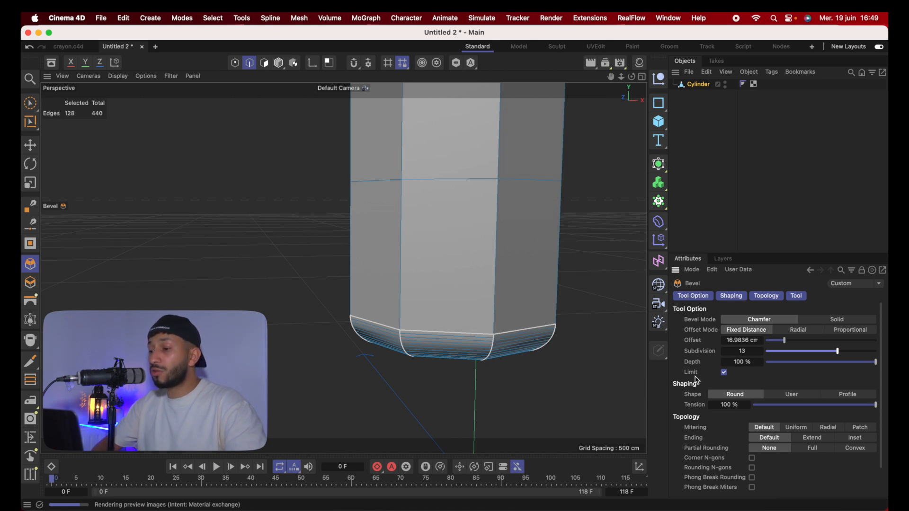
pyautogui.click(730, 142)
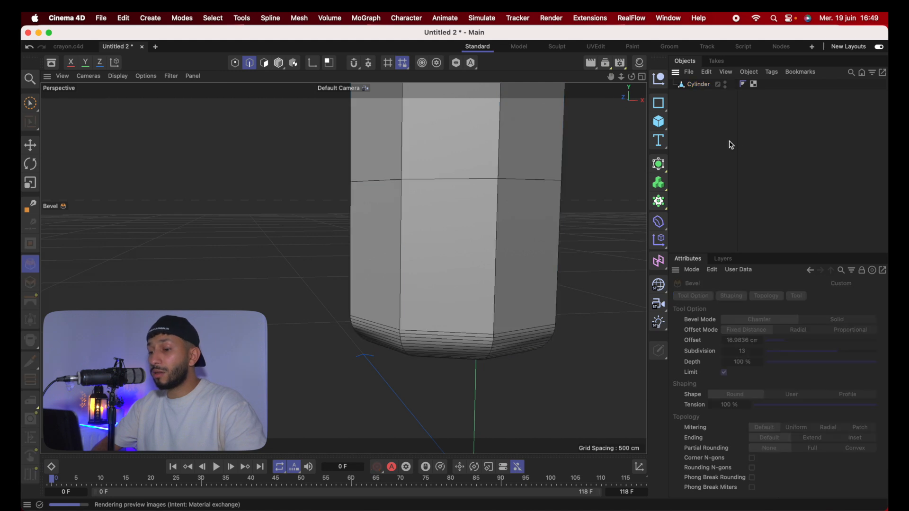
# Show the material manager, create a new default material and open its Color channel for editing
pyautogui.scroll(-10, 519, 335)
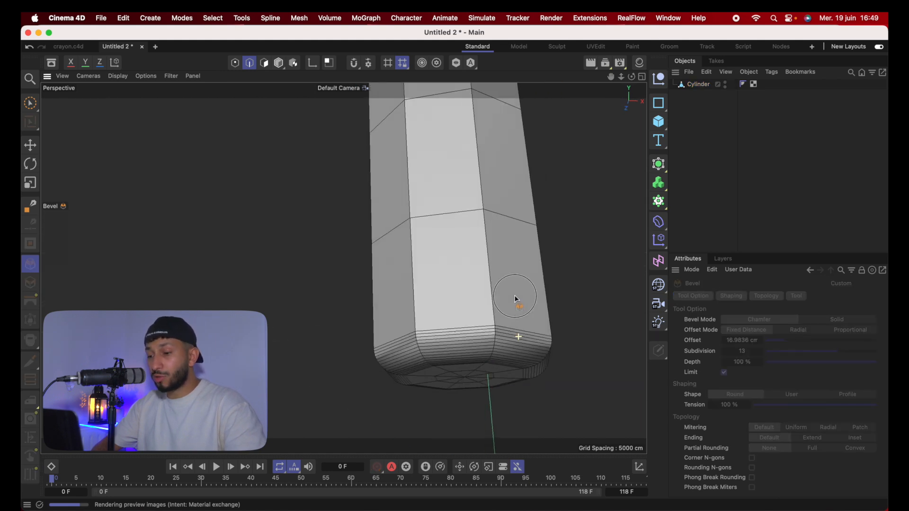
pyautogui.keyDown('alt'); pyautogui.moveTo(451, 333); pyautogui.dragTo(445, 312); pyautogui.keyUp('alt')
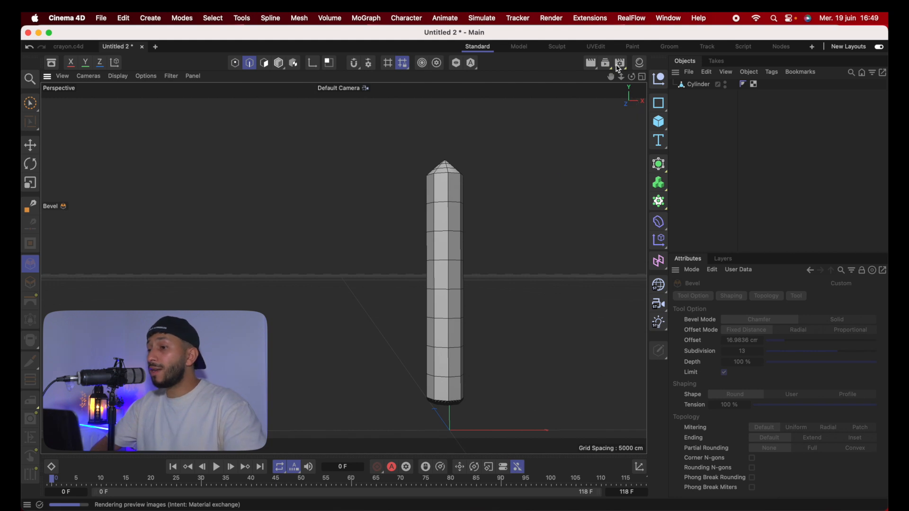
pyautogui.click(642, 64)
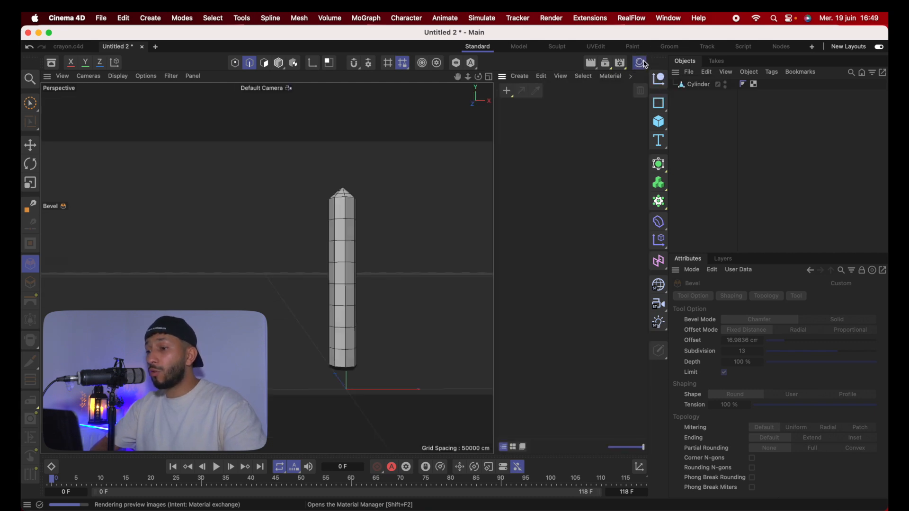
pyautogui.click(508, 92)
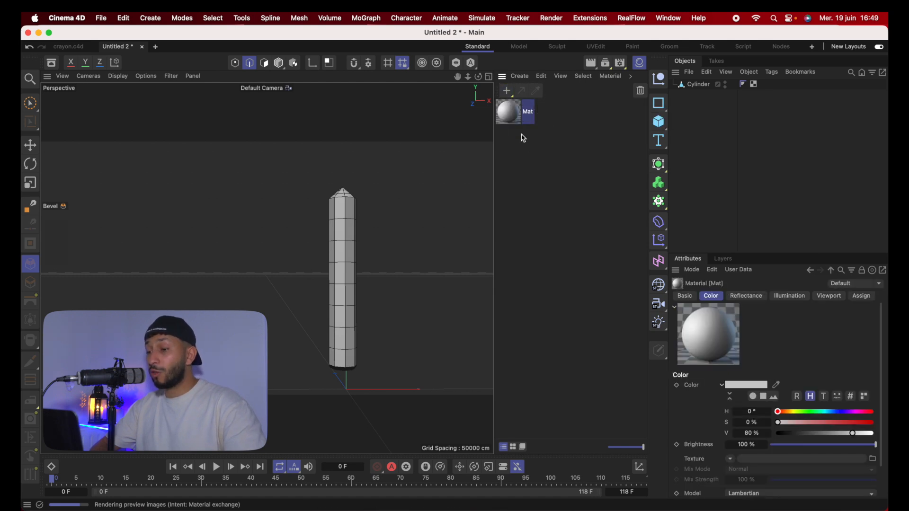
pyautogui.doubleClick(510, 112)
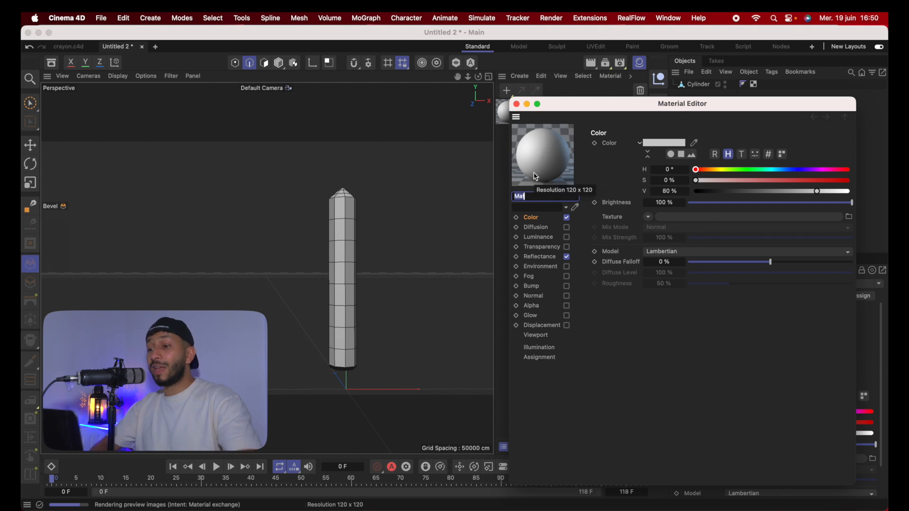
pyautogui.click(538, 222)
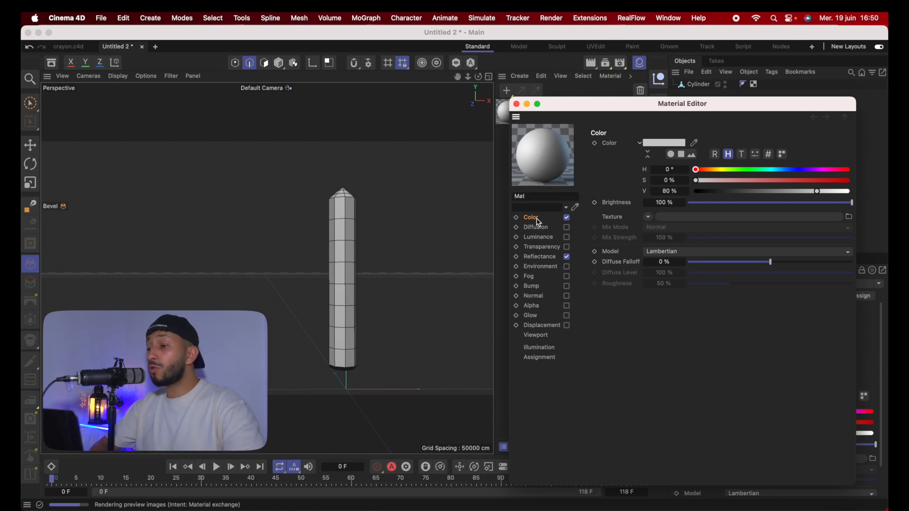
# Try a green colour with 75° hue and 60 % saturation, and toggle the material's reflectance off and on
pyautogui.moveTo(696, 170); pyautogui.dragTo(789, 183)
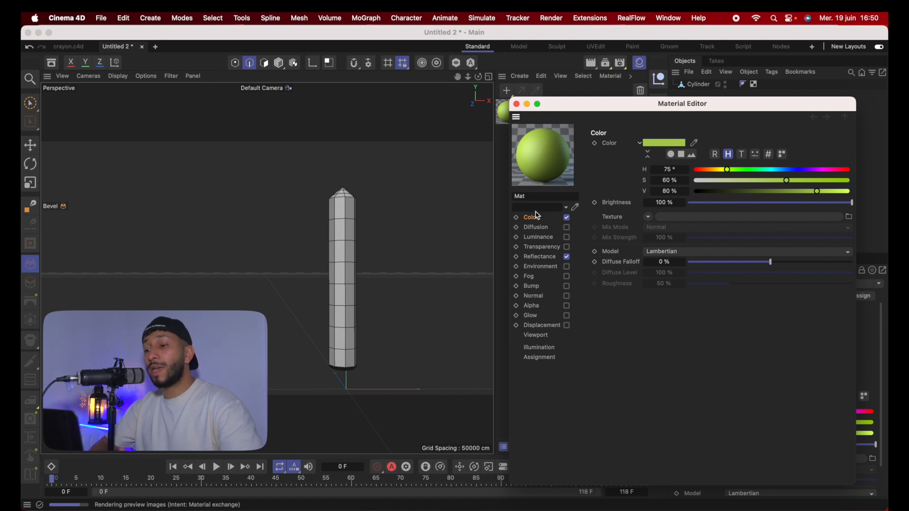
pyautogui.click(552, 257)
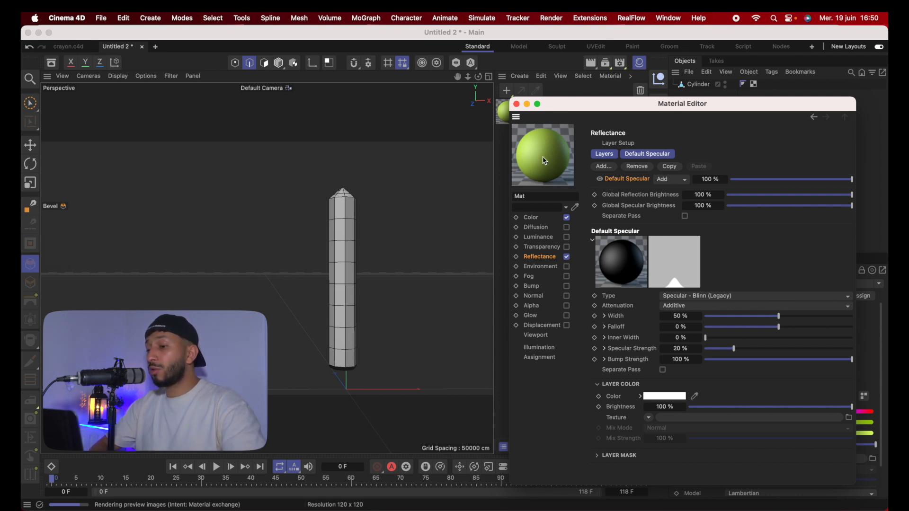
pyautogui.click(570, 258)
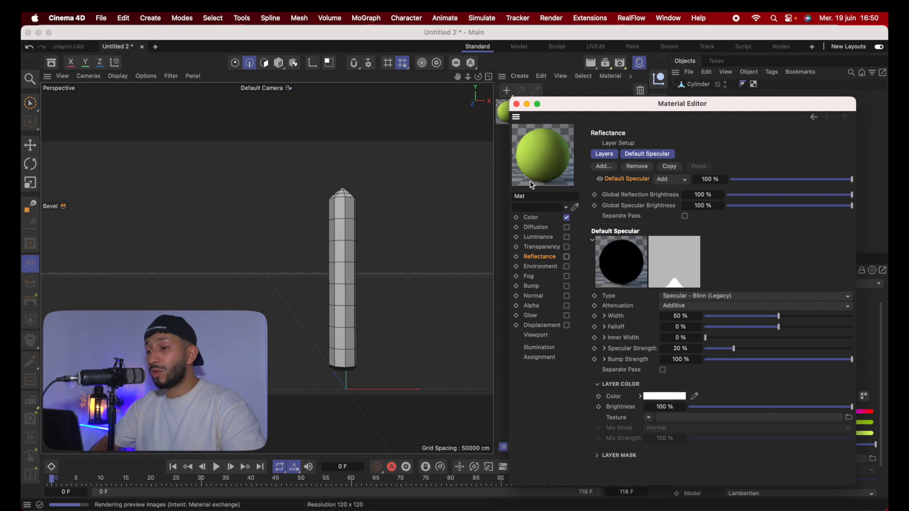
pyautogui.click(567, 257)
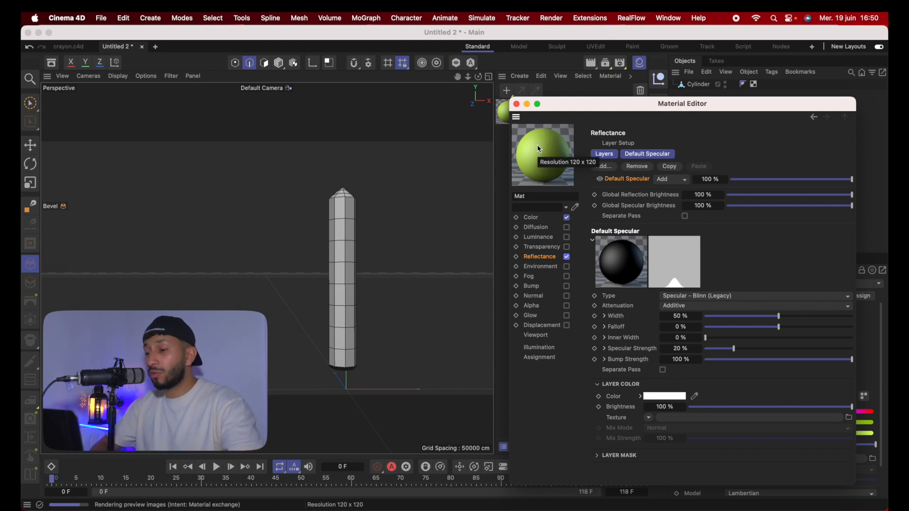
# Set the material's colour to blue with 200° hue, 75 % saturation and 97 % value, and close the editor
pyautogui.click(531, 217)
pyautogui.moveTo(592, 110); pyautogui.dragTo(541, 142)
pyautogui.click(617, 221)
pyautogui.write('97')
pyautogui.click(615, 212)
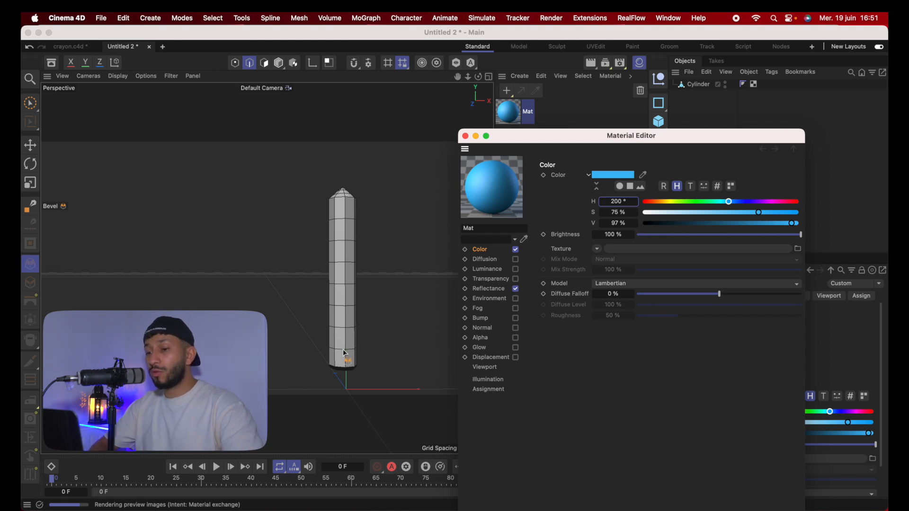
pyautogui.click(466, 136)
# Apply the blue material to the whole cylinder object
pyautogui.keyDown('alt'); pyautogui.moveTo(337, 239); pyautogui.dragTo(354, 252); pyautogui.keyUp('alt')
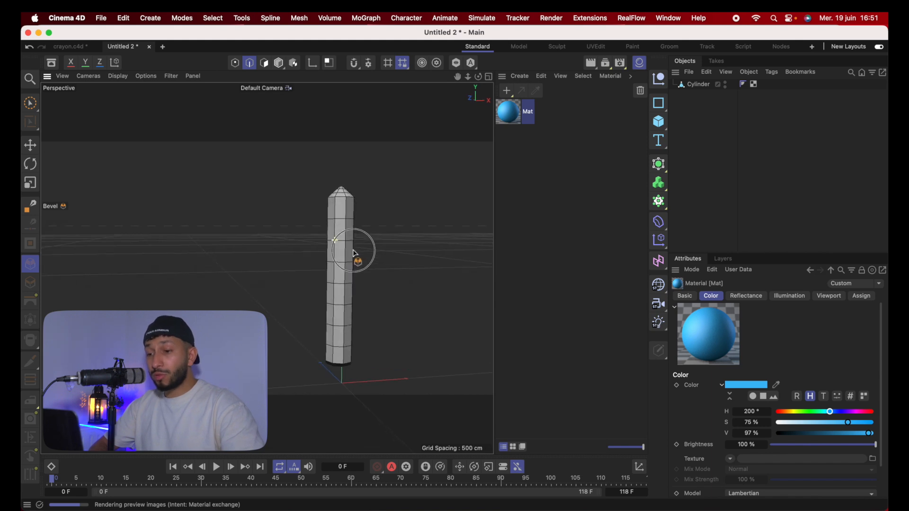
pyautogui.moveTo(513, 118); pyautogui.dragTo(705, 90)
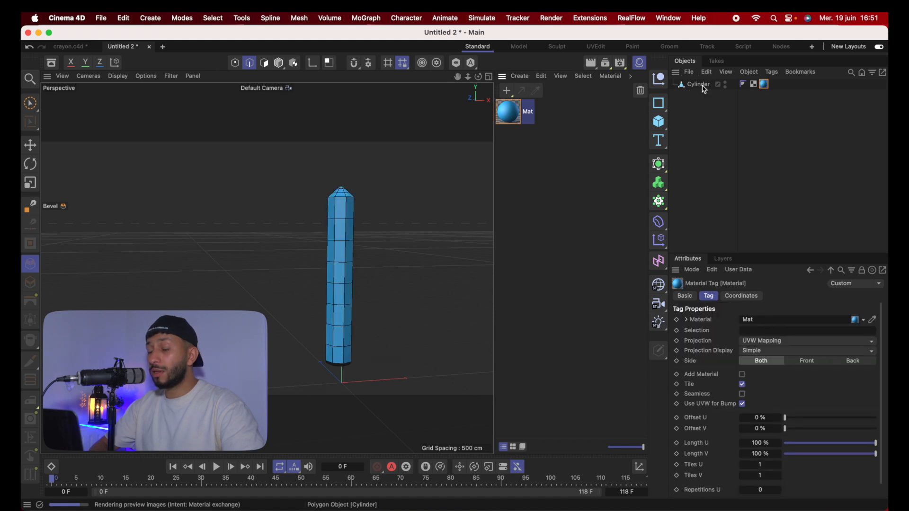
pyautogui.scroll(3, 339, 282)
pyautogui.keyDown('alt'); pyautogui.moveTo(349, 260); pyautogui.dragTo(349, 286); pyautogui.keyUp('alt')
# Duplicate the blue material and set the copy's colour to a wood beige with 36° hue, 45 % saturation and 93 % value
pyautogui.click(519, 117)
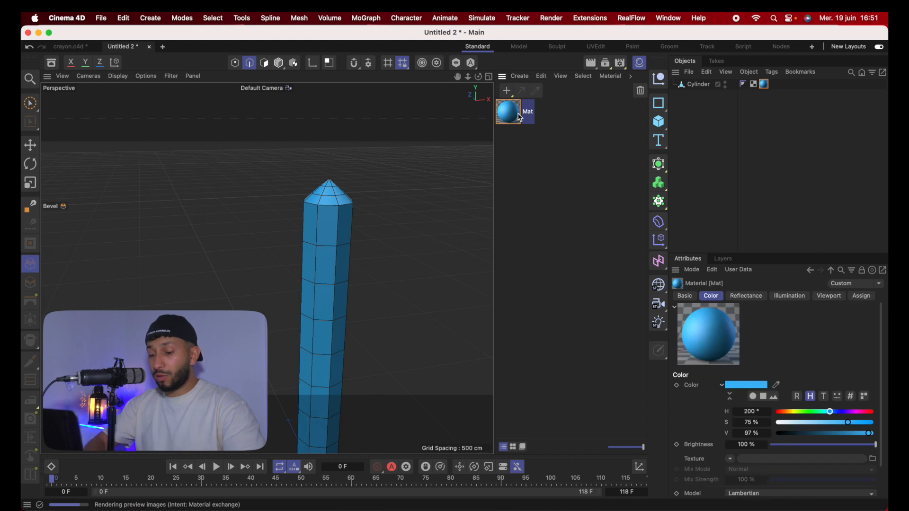
pyautogui.press('super+v')
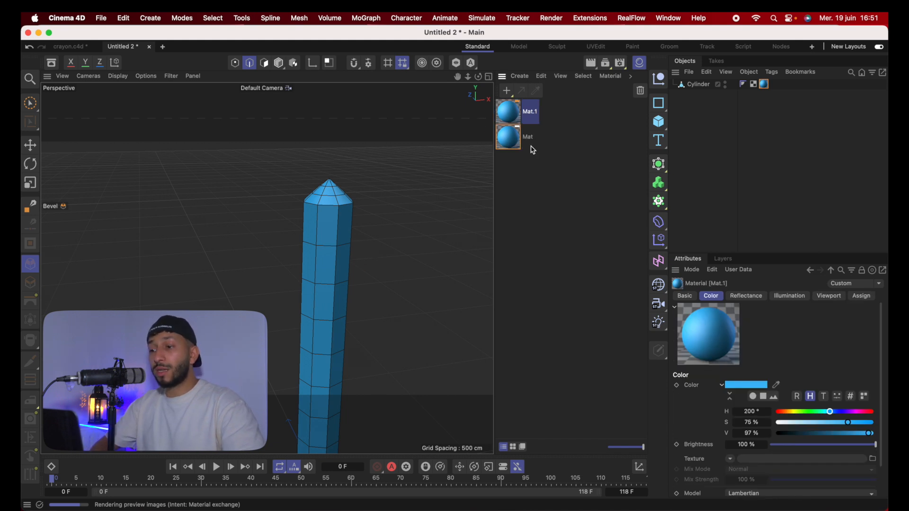
pyautogui.doubleClick(511, 118)
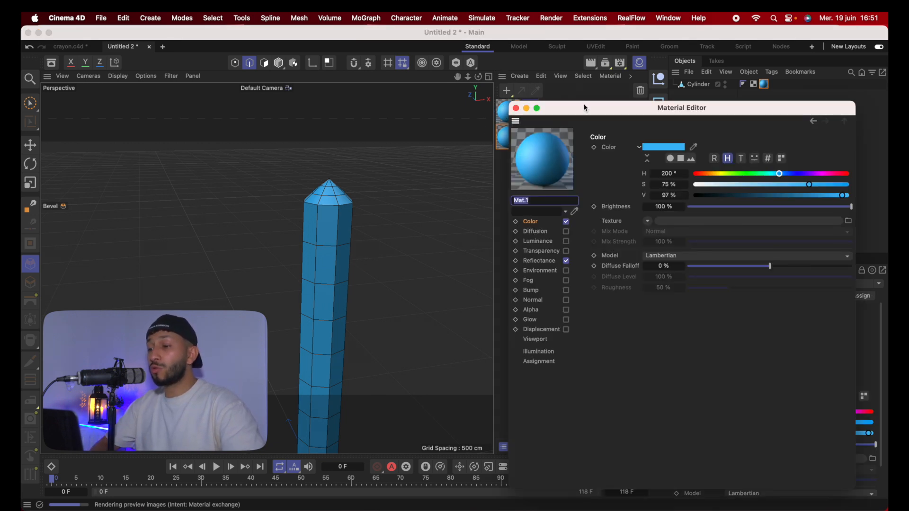
pyautogui.moveTo(567, 108); pyautogui.dragTo(573, 104)
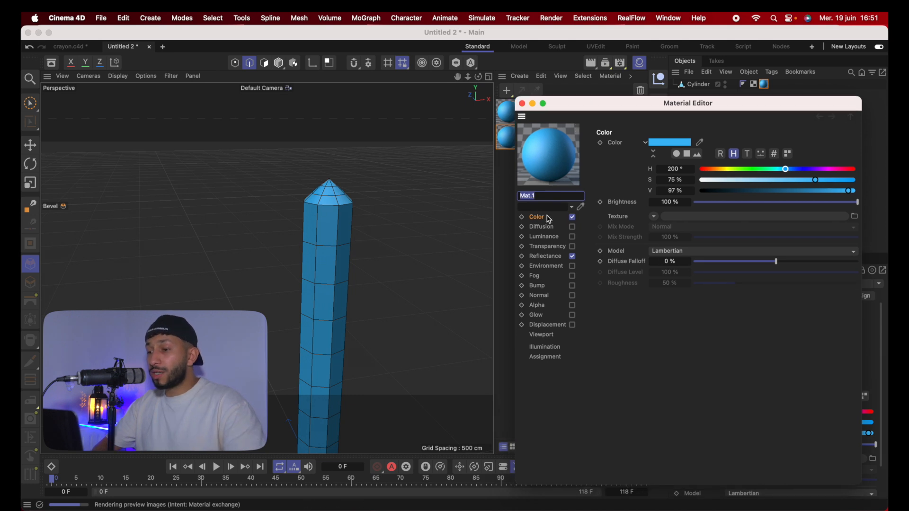
pyautogui.click(678, 191)
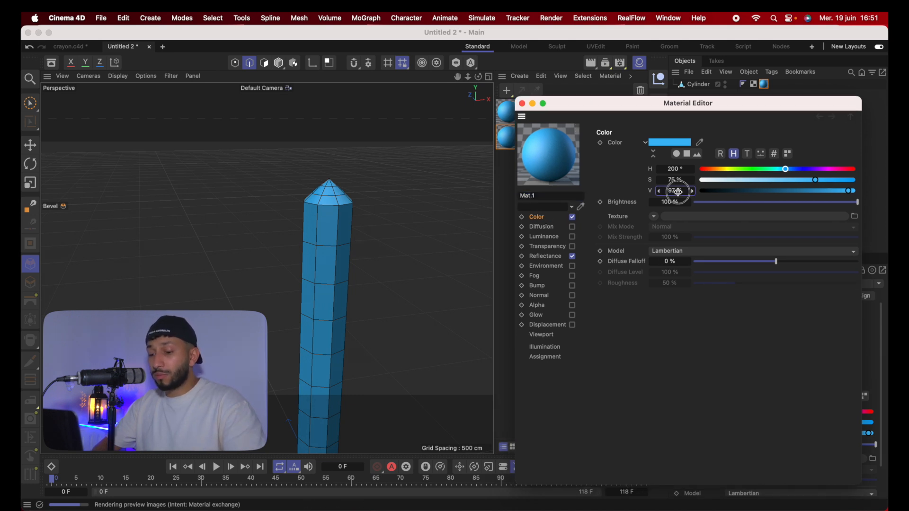
pyautogui.write('93')
pyautogui.click(677, 181)
pyautogui.write('4')
pyautogui.press('Return')
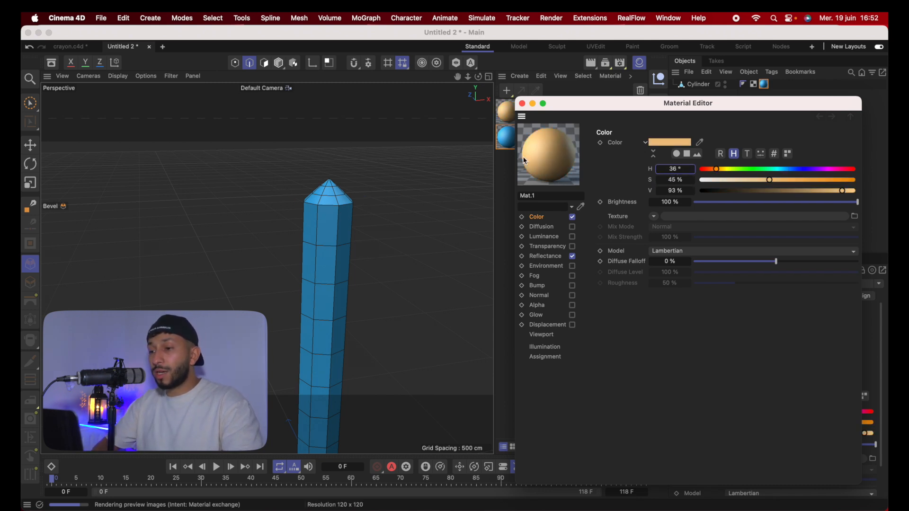
pyautogui.click(359, 199)
pyautogui.keyDown('alt'); pyautogui.moveTo(359, 197); pyautogui.dragTo(362, 198, button='middle'); pyautogui.keyUp('alt')
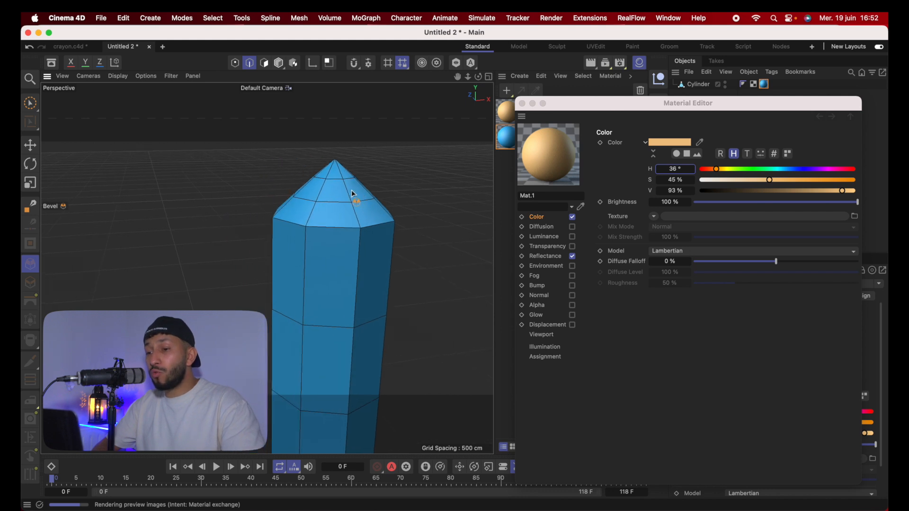
pyautogui.click(523, 104)
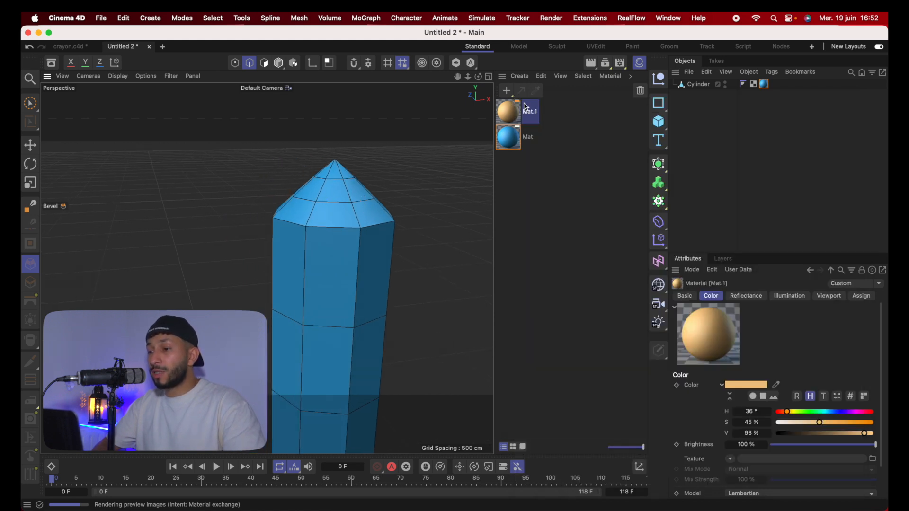
# In Polygon mode, loop-select the two polygon rings just below the pencil's point, apply the beige material to them and deselect the object
pyautogui.click(699, 84)
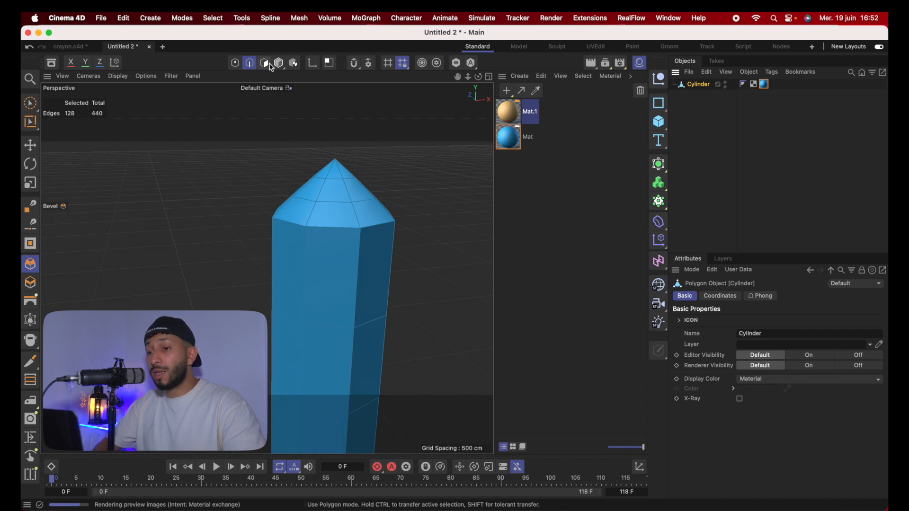
pyautogui.click(271, 66)
pyautogui.click(30, 103)
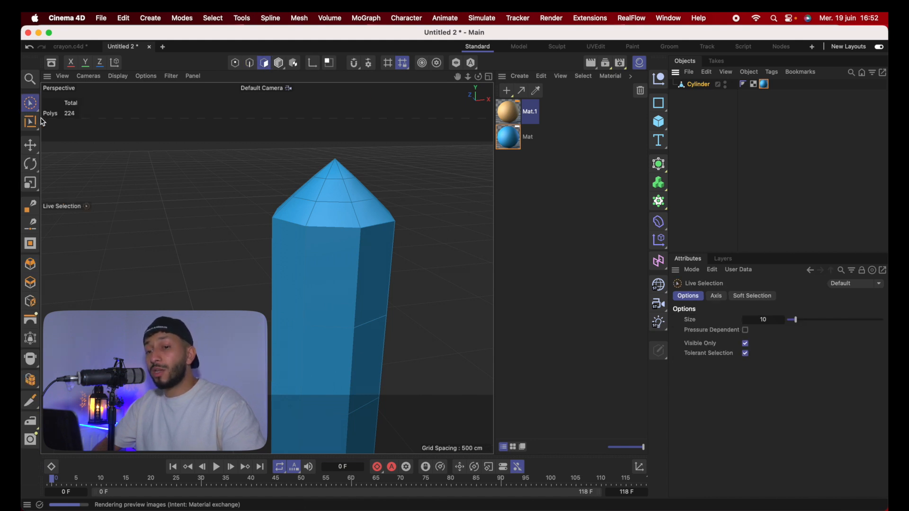
pyautogui.click(31, 123)
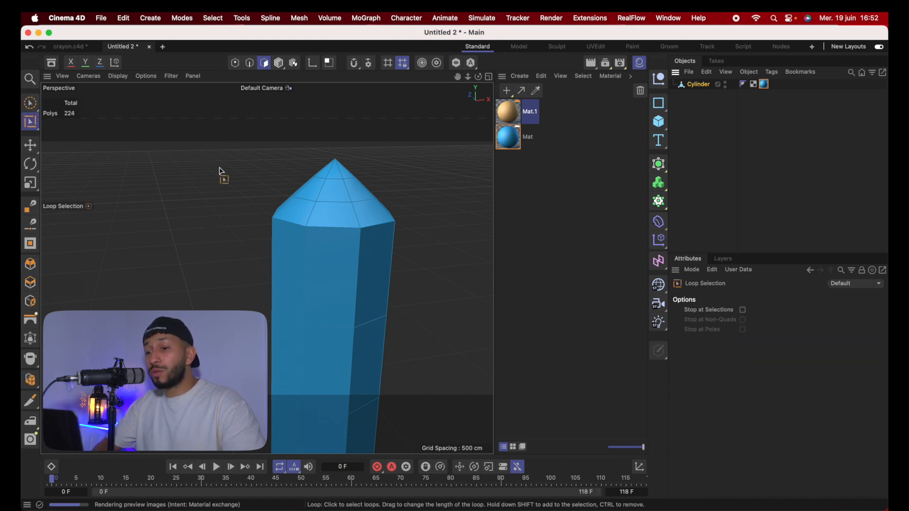
pyautogui.click(320, 208)
pyautogui.keyDown('shift'); pyautogui.click(325, 192); pyautogui.keyUp('shift')
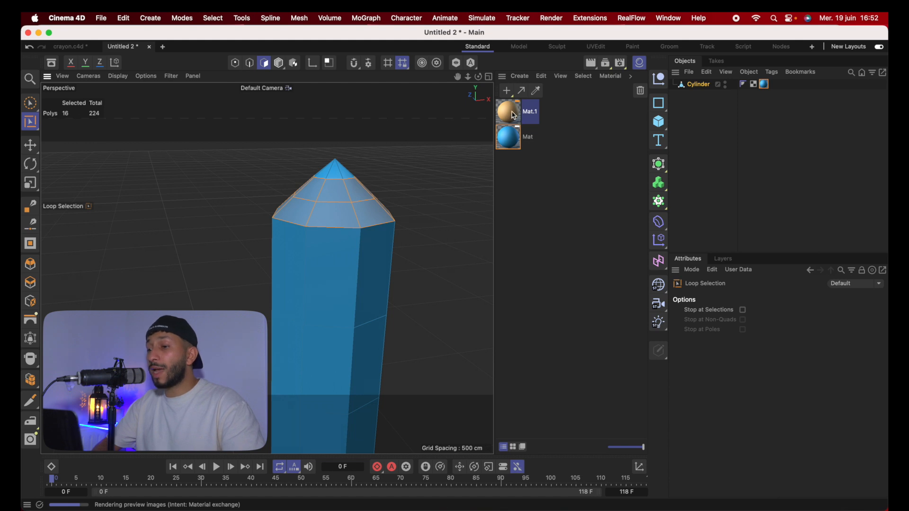
pyautogui.moveTo(513, 115); pyautogui.dragTo(326, 200)
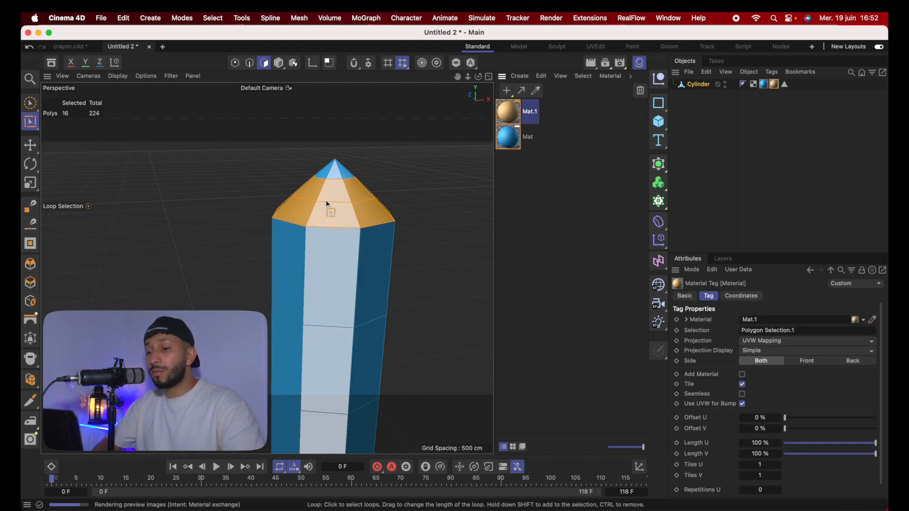
pyautogui.click(677, 202)
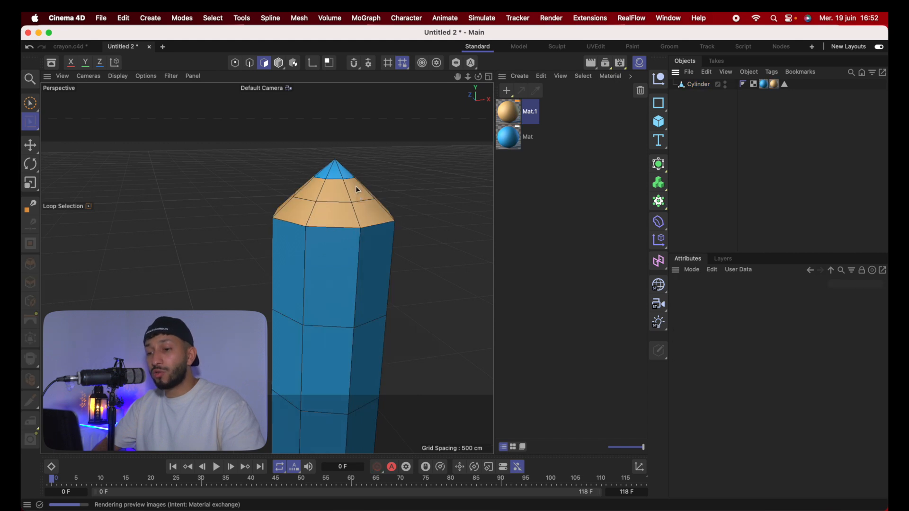
# Select all polygons of the pencil's bevelled bottom end with Rectangle Selection
pyautogui.scroll(-2, 357, 189)
pyautogui.scroll(-1, 367, 215)
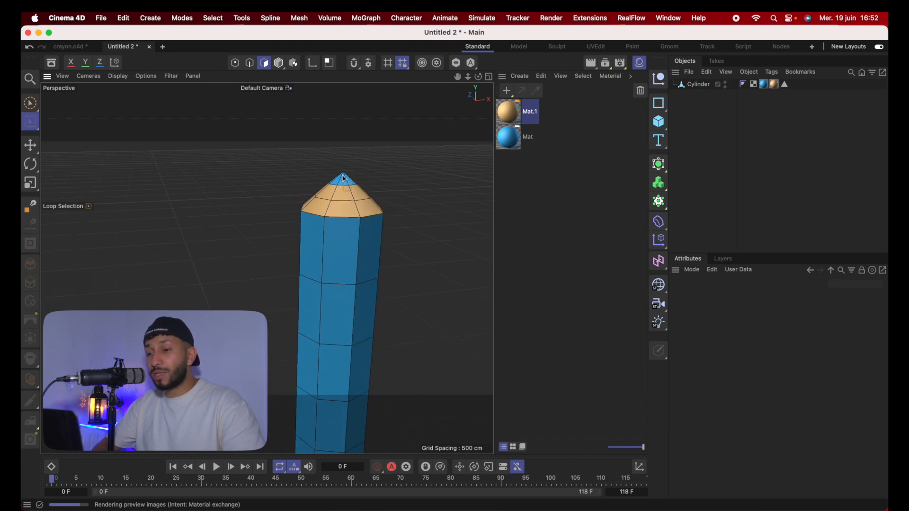
pyautogui.moveTo(345, 179)
pyautogui.keyDown('alt'); pyautogui.mouseDown(button='middle')
pyautogui.moveTo(340, 114)
pyautogui.moveTo(341, 173)
pyautogui.mouseUp(button='middle'); pyautogui.keyUp('alt')
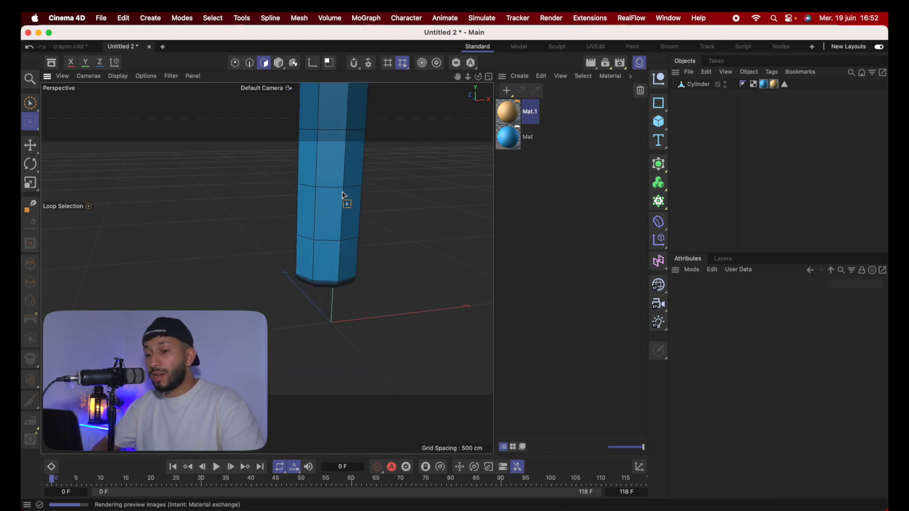
pyautogui.keyDown('alt'); pyautogui.moveTo(340, 214); pyautogui.dragTo(347, 192); pyautogui.keyUp('alt')
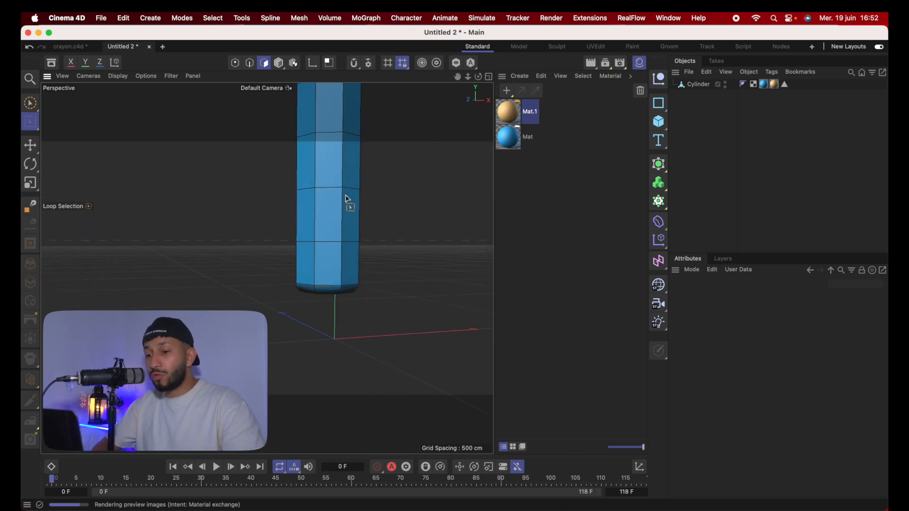
pyautogui.scroll(5, 348, 269)
pyautogui.scroll(1, 348, 268)
pyautogui.keyDown('alt'); pyautogui.moveTo(318, 294); pyautogui.dragTo(349, 269, button='middle'); pyautogui.keyUp('alt')
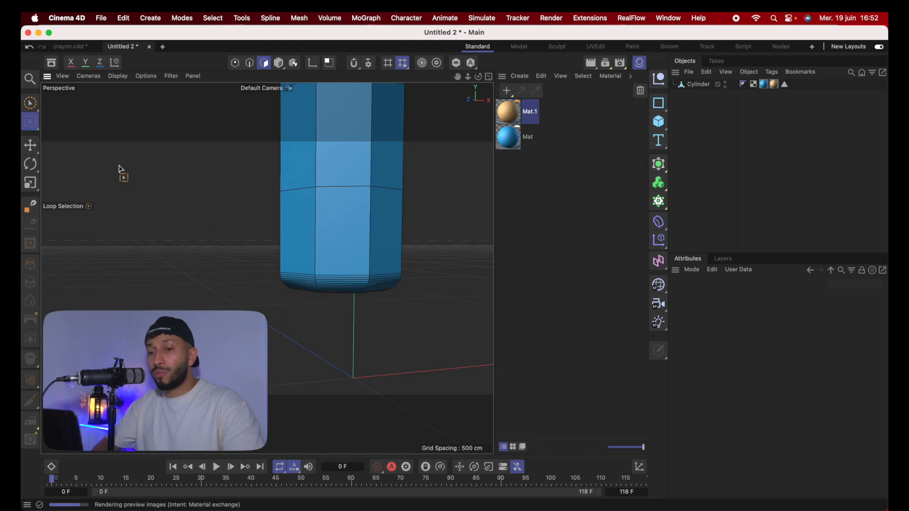
pyautogui.click(698, 84)
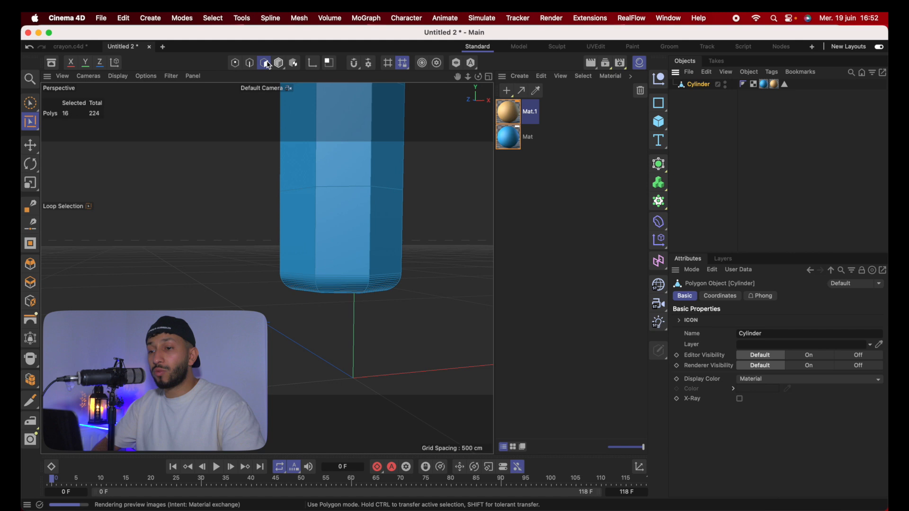
pyautogui.click(32, 123)
pyautogui.click(31, 123)
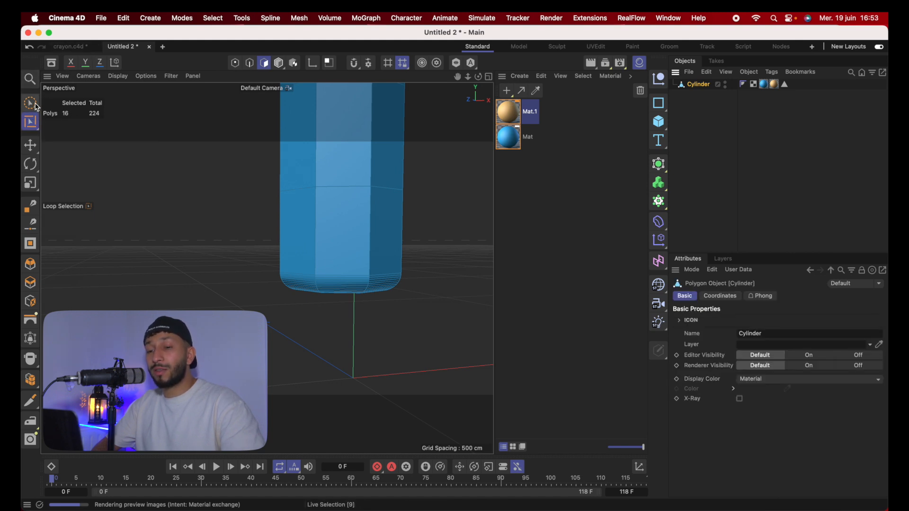
pyautogui.moveTo(35, 107)
pyautogui.mouseDown()
pyautogui.moveTo(66, 98)
pyautogui.moveTo(71, 139)
pyautogui.mouseUp()
pyautogui.moveTo(271, 265); pyautogui.dragTo(462, 316)
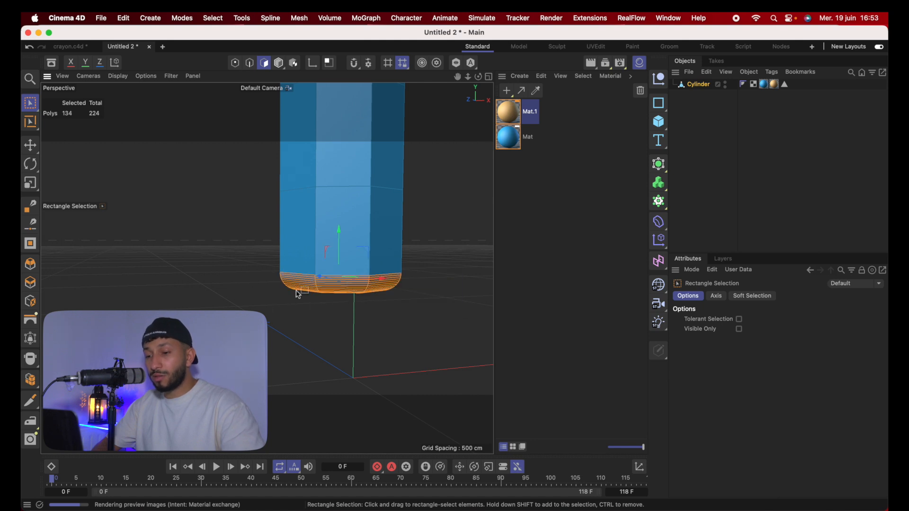
pyautogui.keyDown('alt'); pyautogui.moveTo(321, 283); pyautogui.dragTo(439, 281); pyautogui.keyUp('alt')
pyautogui.keyDown('alt'); pyautogui.moveTo(363, 289); pyautogui.dragTo(363, 291, button='middle'); pyautogui.keyUp('alt')
pyautogui.keyDown('alt'); pyautogui.moveTo(363, 291); pyautogui.dragTo(440, 287); pyautogui.keyUp('alt')
pyautogui.hscroll(-5, 349, 283)
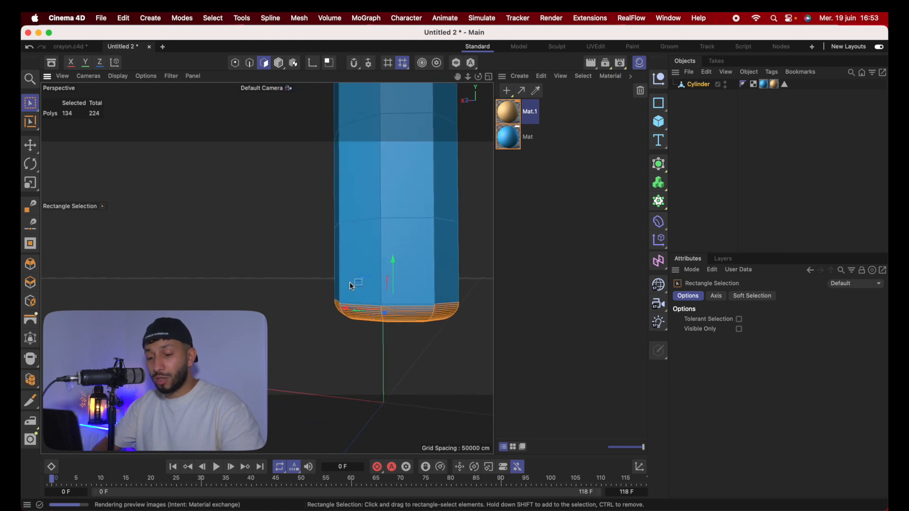
# Complete the bottom-end polygon selection, then duplicate the beige material and set the copy's colour to black with 0 % value
pyautogui.keyDown('alt'); pyautogui.moveTo(322, 283); pyautogui.dragTo(480, 330); pyautogui.keyUp('alt')
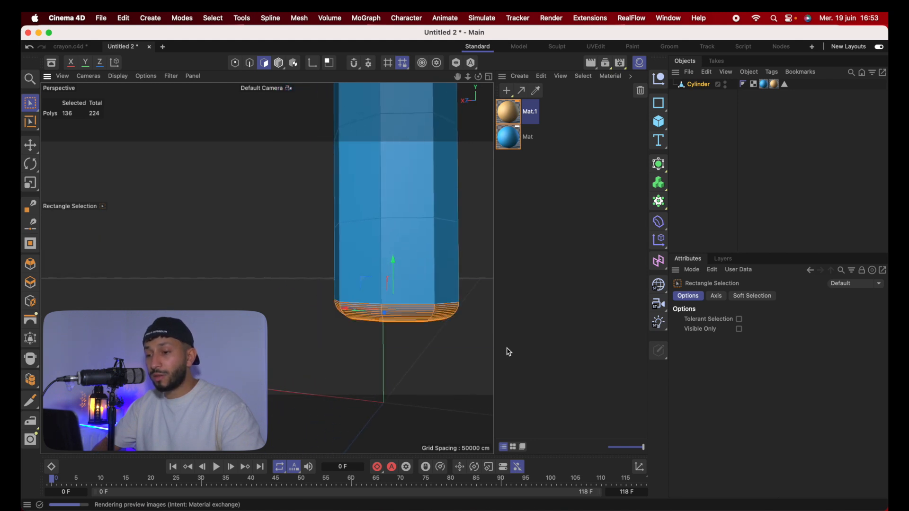
pyautogui.keyDown('alt'); pyautogui.moveTo(403, 328); pyautogui.dragTo(370, 317); pyautogui.keyUp('alt')
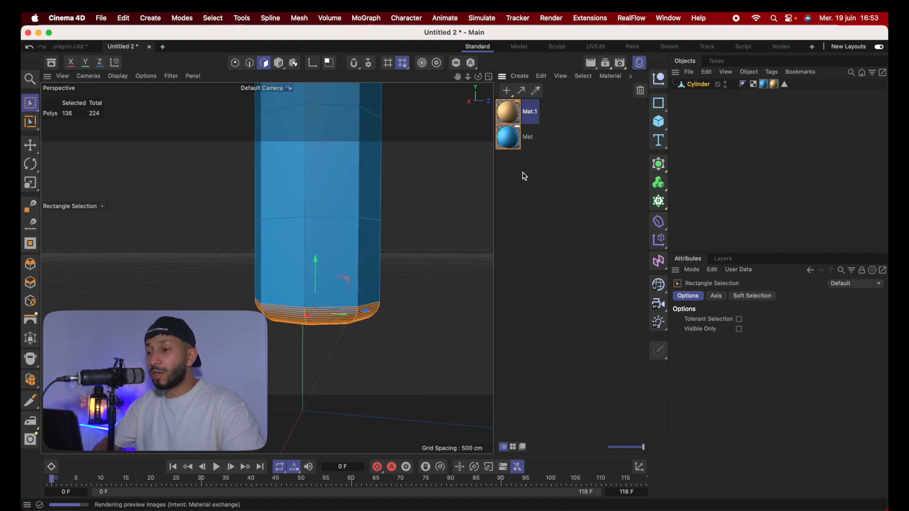
pyautogui.click(519, 112)
pyautogui.press('super+c')
pyautogui.press('super+v')
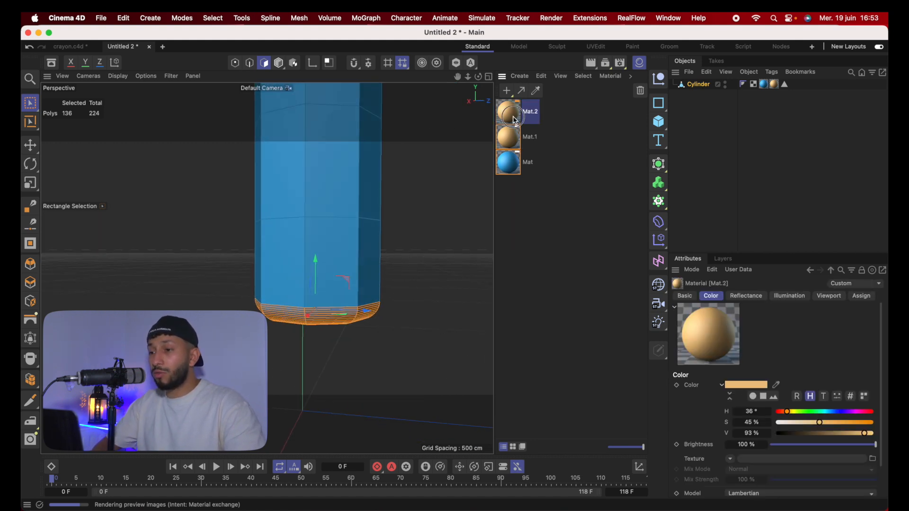
pyautogui.doubleClick(521, 111)
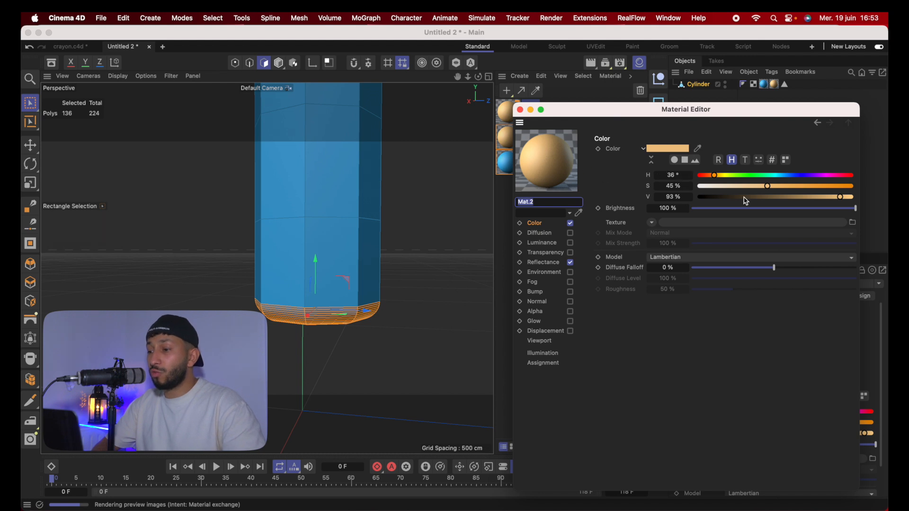
pyautogui.moveTo(841, 198); pyautogui.dragTo(681, 206)
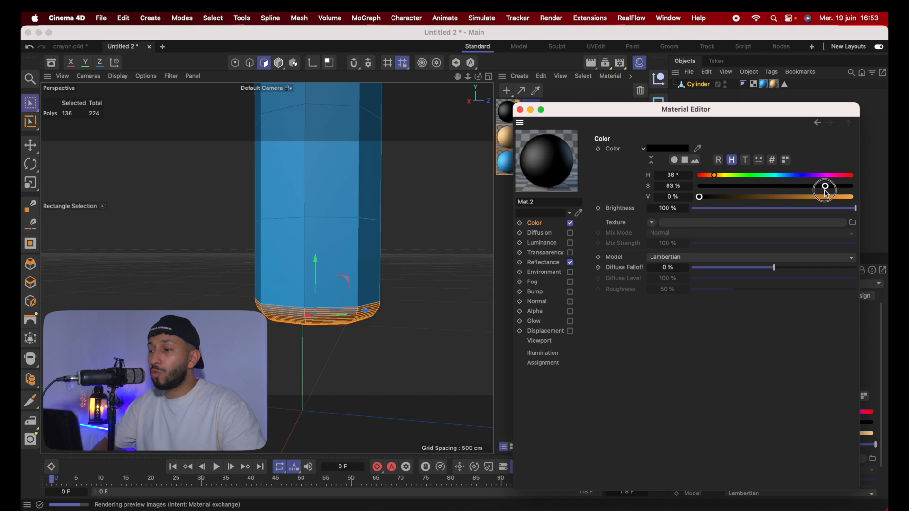
pyautogui.click(520, 109)
# Apply the black material to the selected bottom-end polygons, deselect the cylinder and render the active view
pyautogui.moveTo(522, 114); pyautogui.dragTo(333, 316)
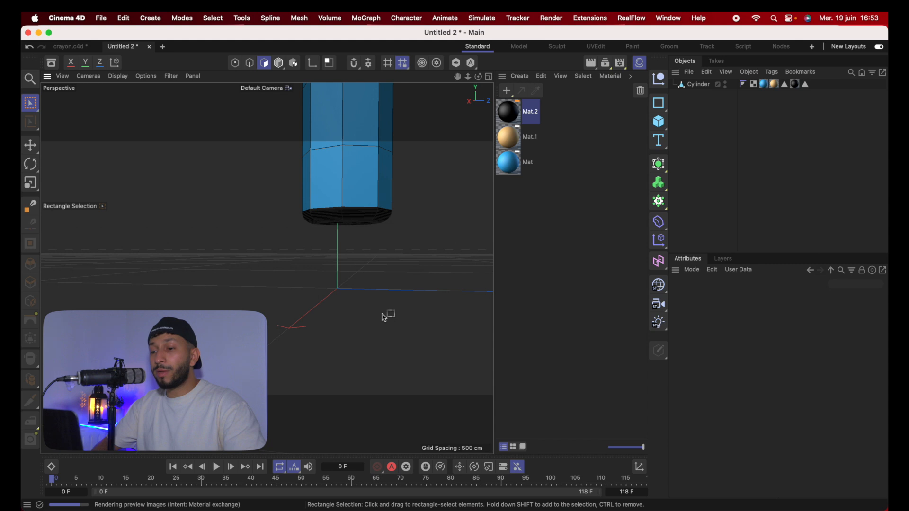
pyautogui.keyDown('alt'); pyautogui.moveTo(384, 315); pyautogui.dragTo(382, 314, button='middle'); pyautogui.keyUp('alt')
pyautogui.scroll(-6, 383, 314)
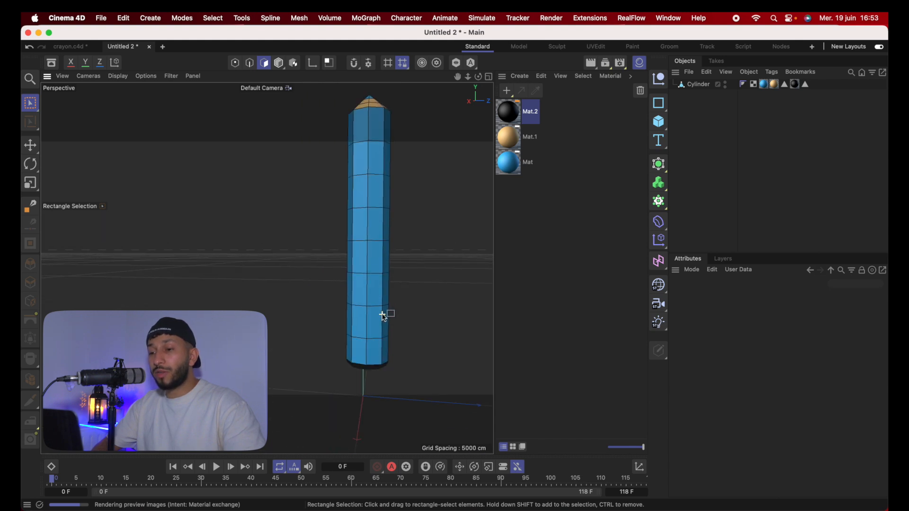
pyautogui.keyDown('alt'); pyautogui.moveTo(383, 315); pyautogui.dragTo(369, 335); pyautogui.keyUp('alt')
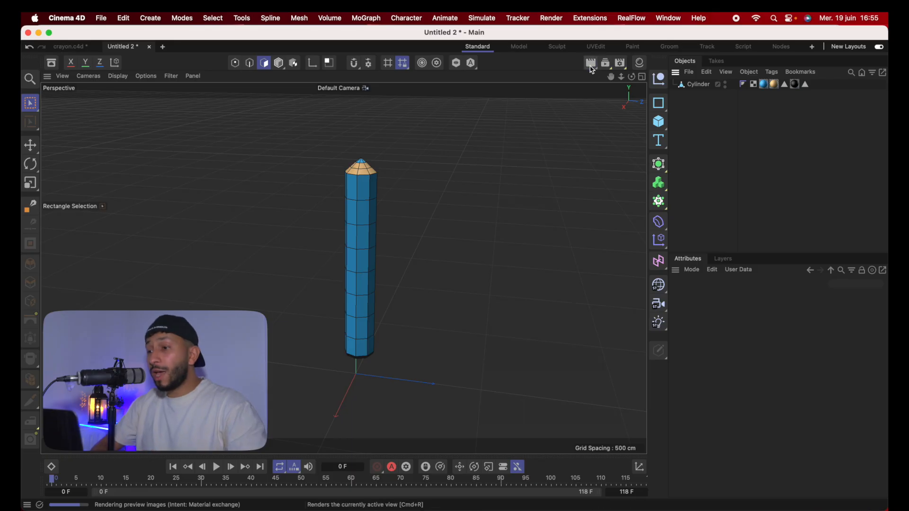
pyautogui.click(591, 63)
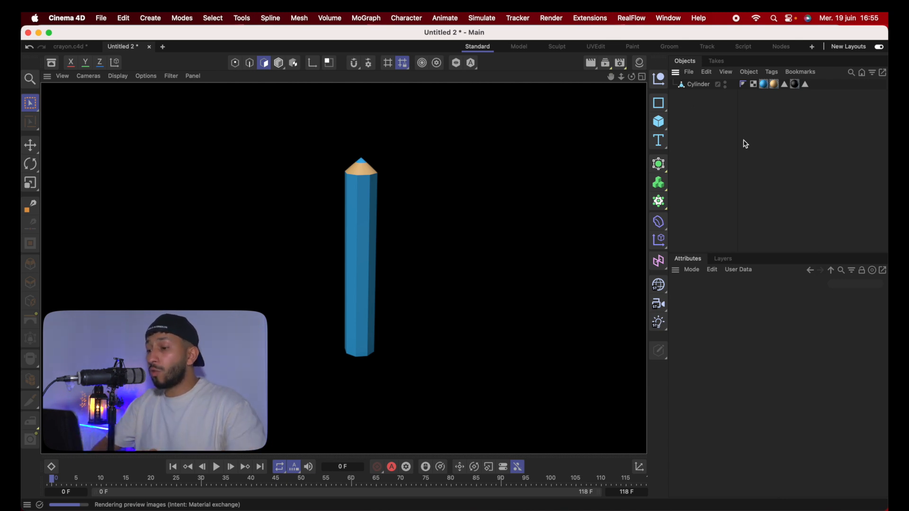
# Add an area light, move it along Z well away from the pencil, raise it near tip height and tilt it towards the pencil
pyautogui.click(660, 324)
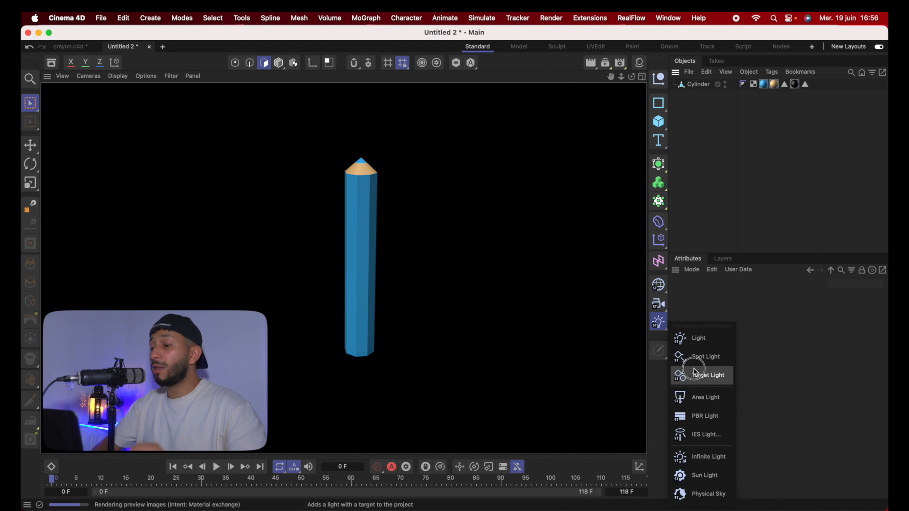
pyautogui.click(702, 410)
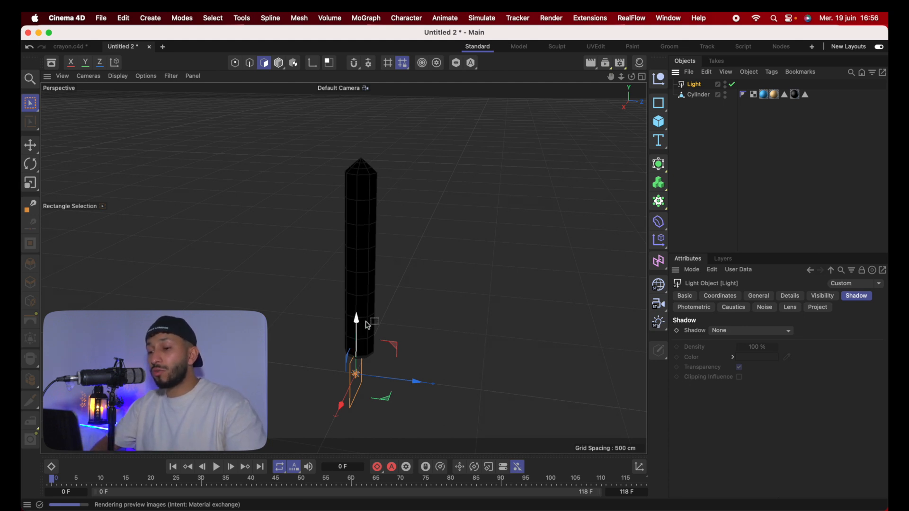
pyautogui.moveTo(416, 385); pyautogui.dragTo(533, 394)
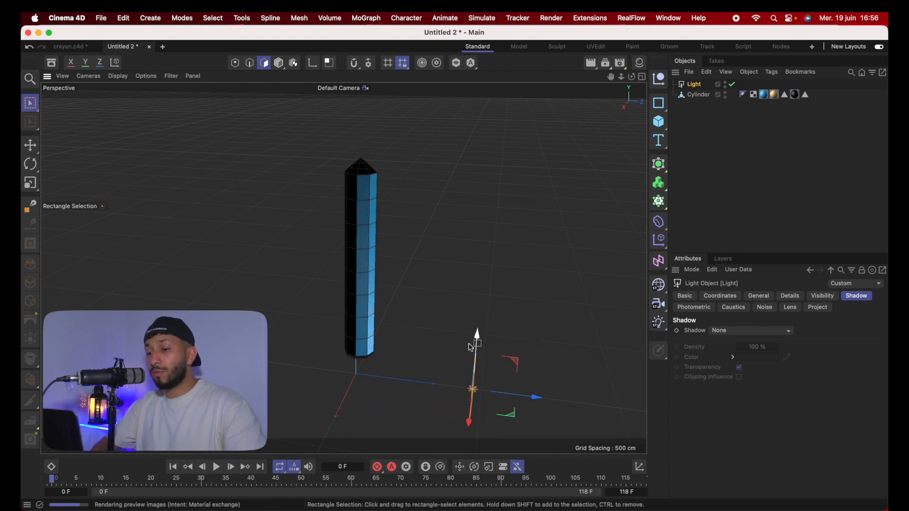
pyautogui.moveTo(476, 348); pyautogui.dragTo(493, 152)
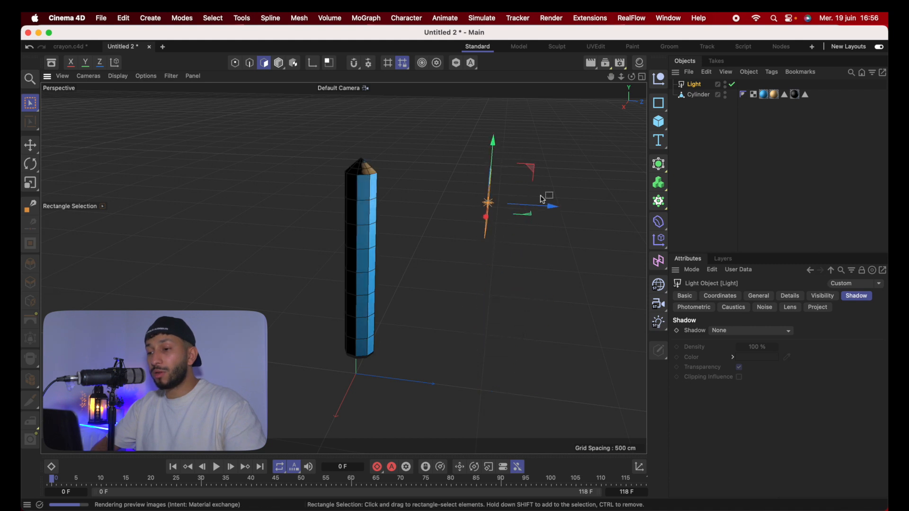
pyautogui.moveTo(554, 210); pyautogui.dragTo(667, 202)
pyautogui.scroll(-4, 557, 207)
pyautogui.hscroll(5, 553, 207)
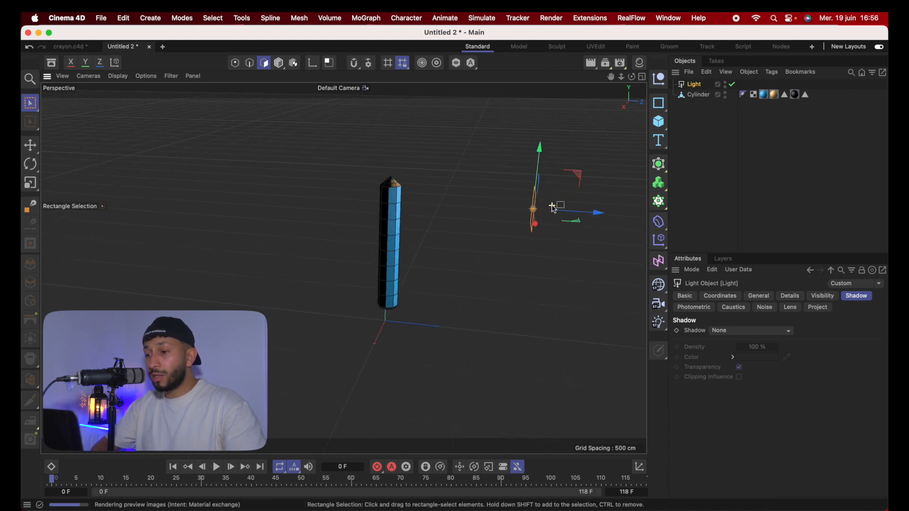
pyautogui.moveTo(533, 216); pyautogui.dragTo(627, 209)
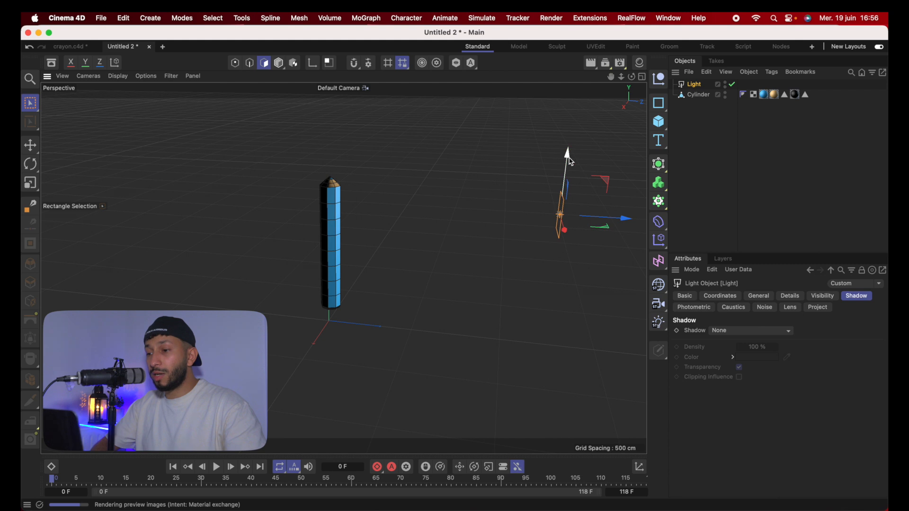
pyautogui.click(31, 164)
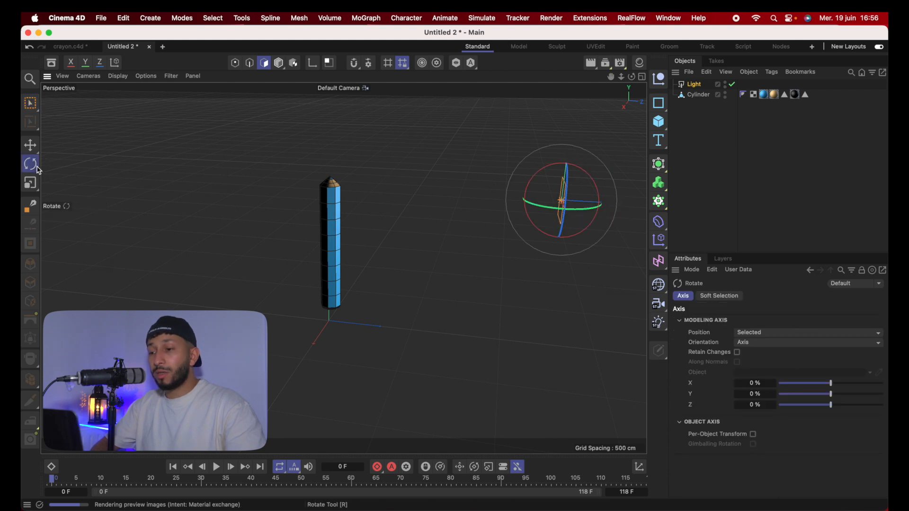
pyautogui.moveTo(544, 172); pyautogui.dragTo(535, 173)
# Set the area light's intensity to 100 % and its shadow type to Area
pyautogui.click(706, 109)
pyautogui.click(694, 85)
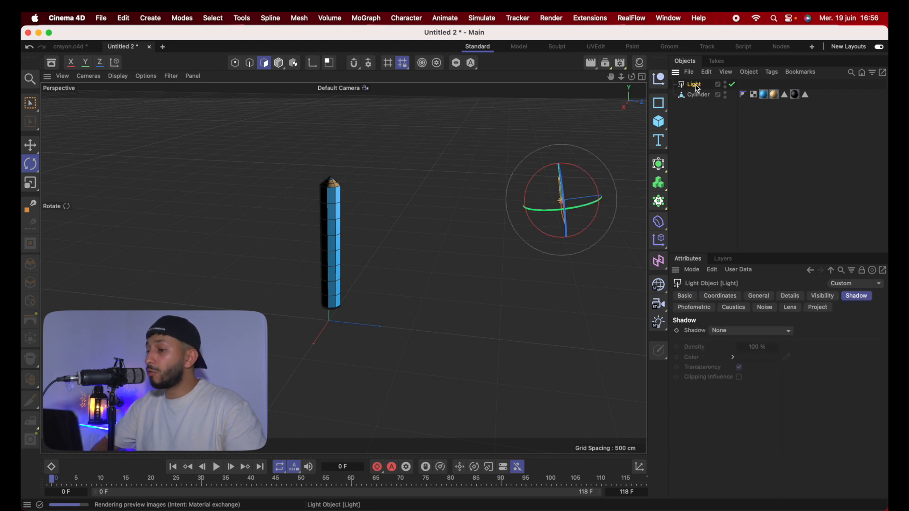
pyautogui.click(760, 297)
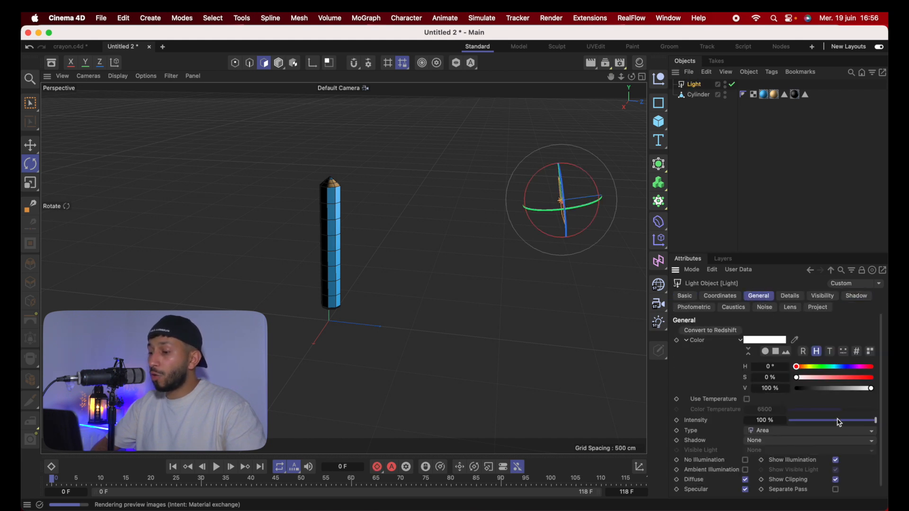
pyautogui.moveTo(832, 420); pyautogui.dragTo(881, 420)
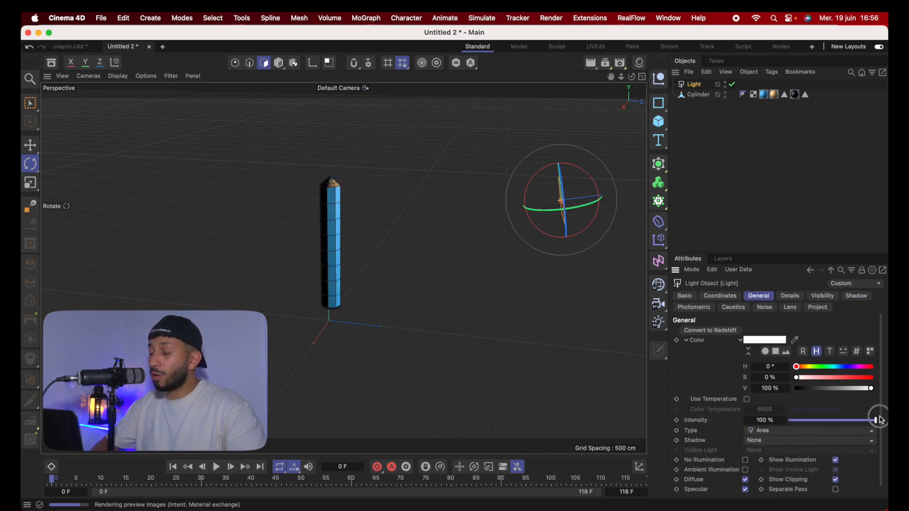
pyautogui.click(856, 297)
pyautogui.click(754, 333)
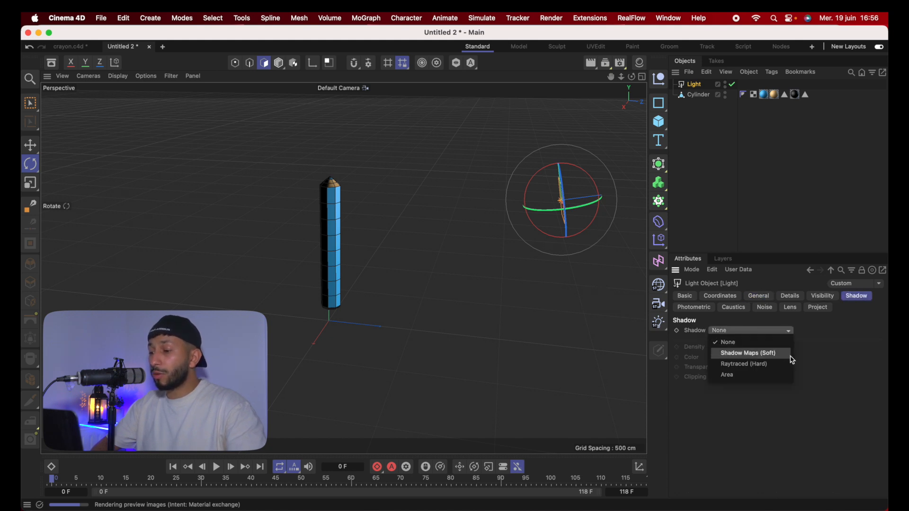
pyautogui.click(758, 377)
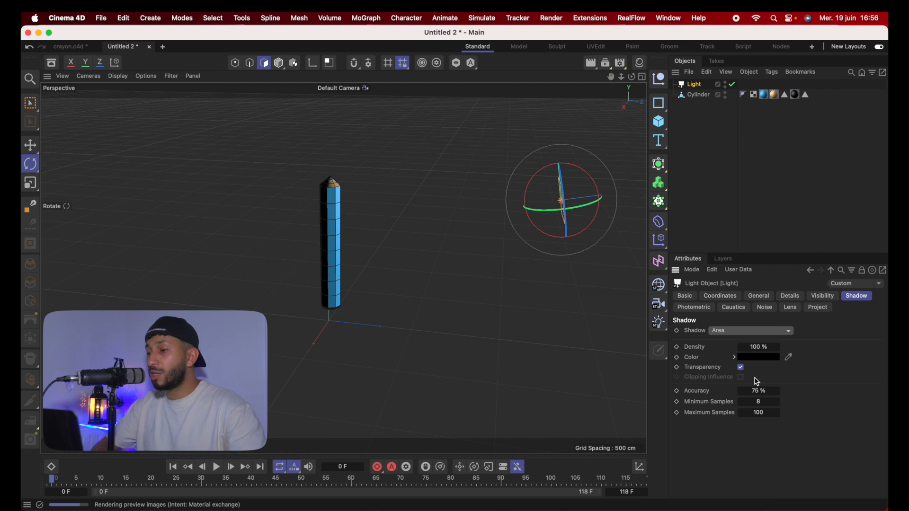
# Duplicate the area light and move the copy to the opposite side of the pencil
pyautogui.click(693, 88)
pyautogui.press('super+c')
pyautogui.press('super+v')
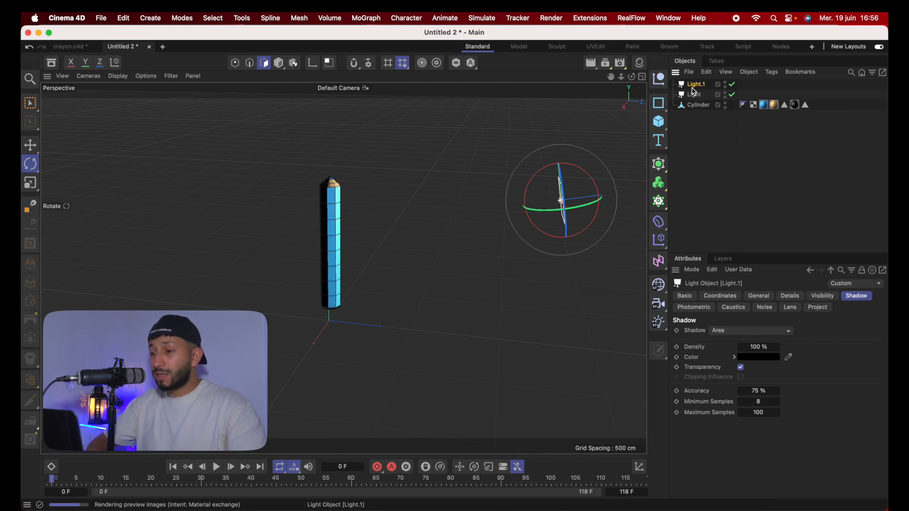
pyautogui.press('e')
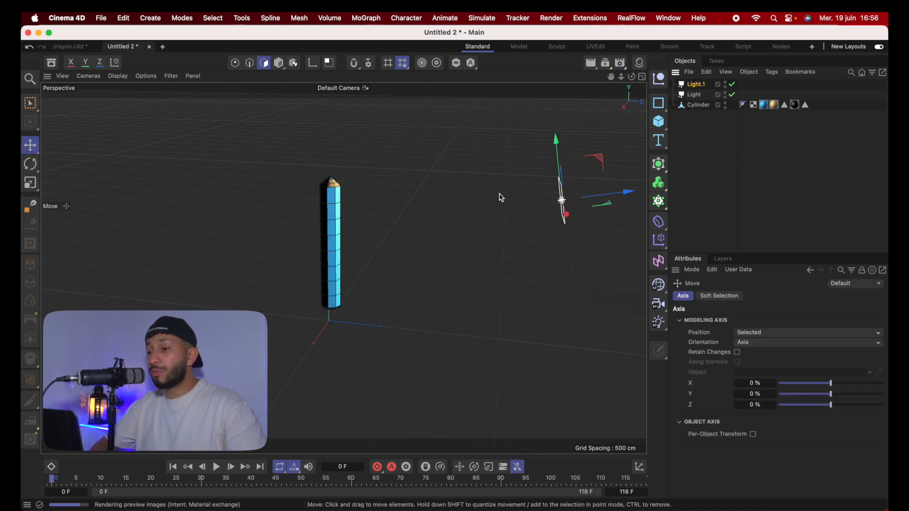
pyautogui.moveTo(501, 197); pyautogui.dragTo(264, 240)
pyautogui.moveTo(197, 186); pyautogui.dragTo(203, 128)
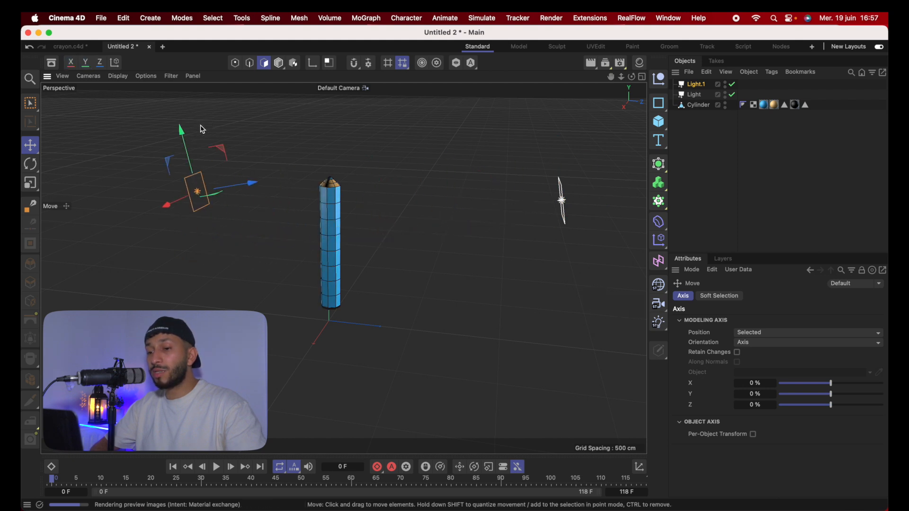
# Move the duplicated area light farther from the pencil, raise it and rotate it to face the pencil
pyautogui.keyDown('alt'); pyautogui.moveTo(322, 206); pyautogui.dragTo(287, 217); pyautogui.keyUp('alt')
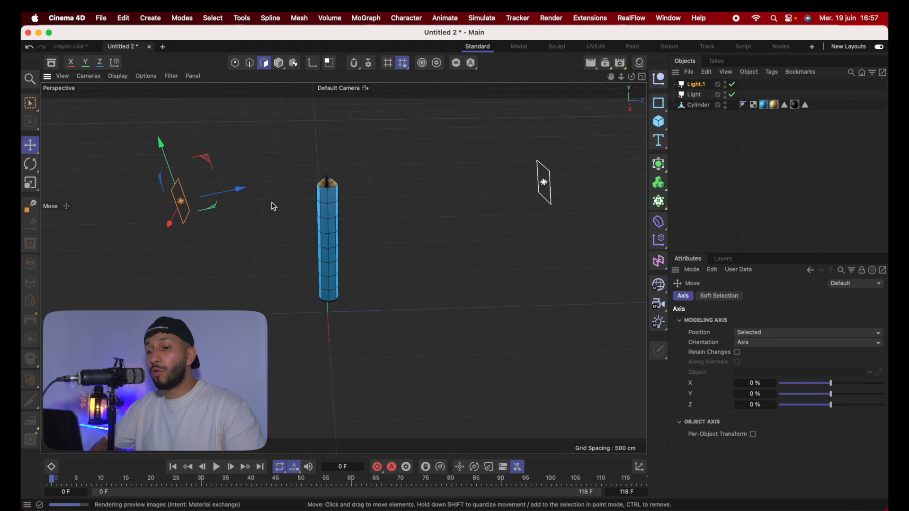
pyautogui.moveTo(236, 189); pyautogui.dragTo(183, 200)
pyautogui.moveTo(110, 174); pyautogui.dragTo(108, 139)
pyautogui.click(30, 164)
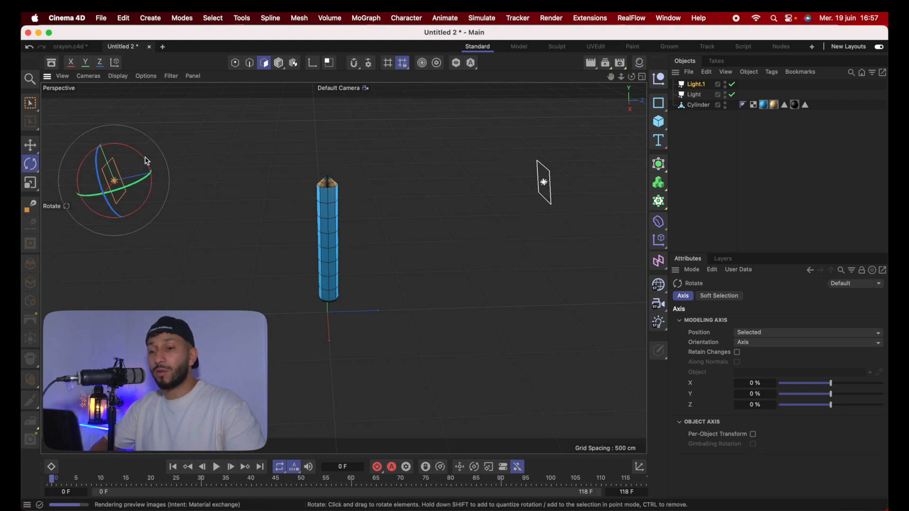
pyautogui.moveTo(147, 161); pyautogui.dragTo(138, 142)
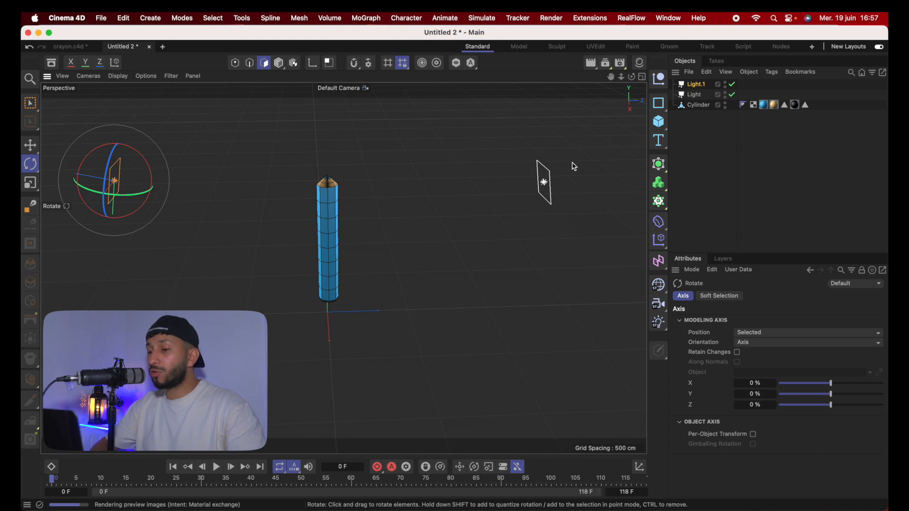
# Add an omni light and place it in front of the pencil along X, raised above the tip
pyautogui.moveTo(657, 322); pyautogui.dragTo(695, 349)
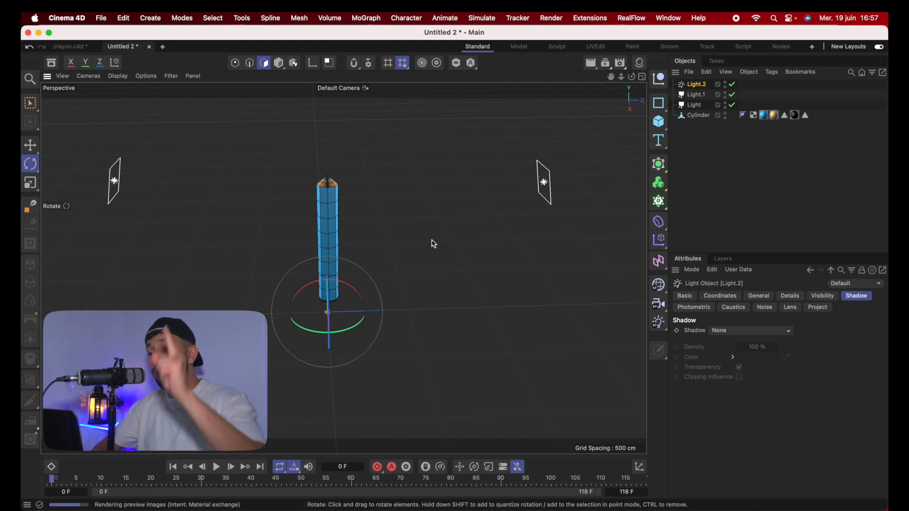
pyautogui.click(28, 152)
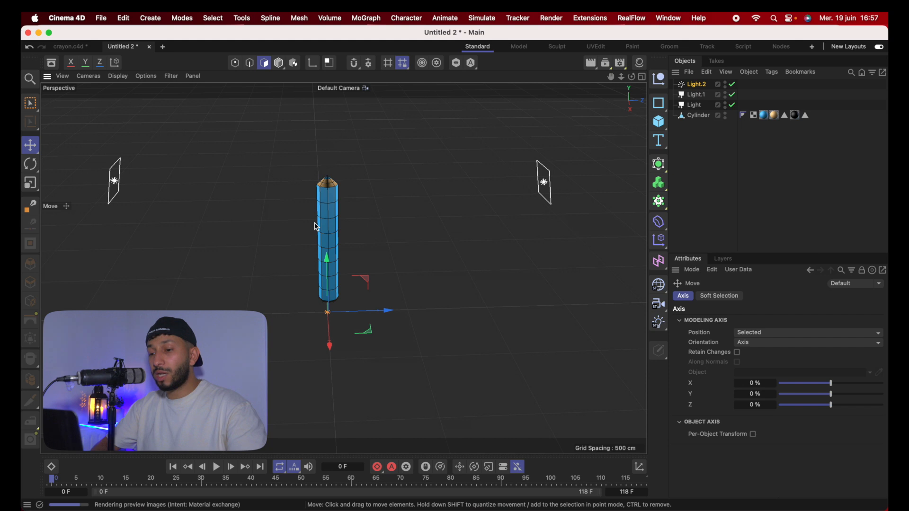
pyautogui.moveTo(326, 264); pyautogui.dragTo(331, 89)
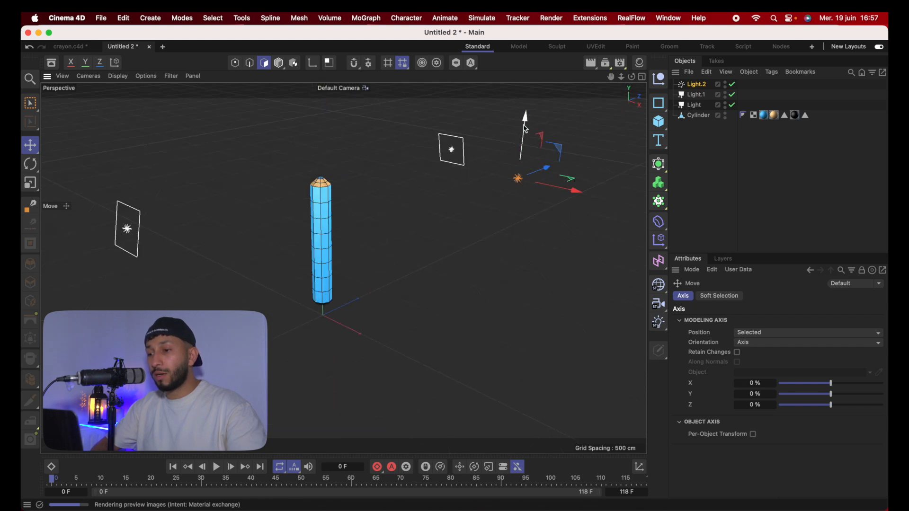
pyautogui.moveTo(525, 127); pyautogui.dragTo(530, 87)
# Set the omni light's intensity to 30 %
pyautogui.click(696, 84)
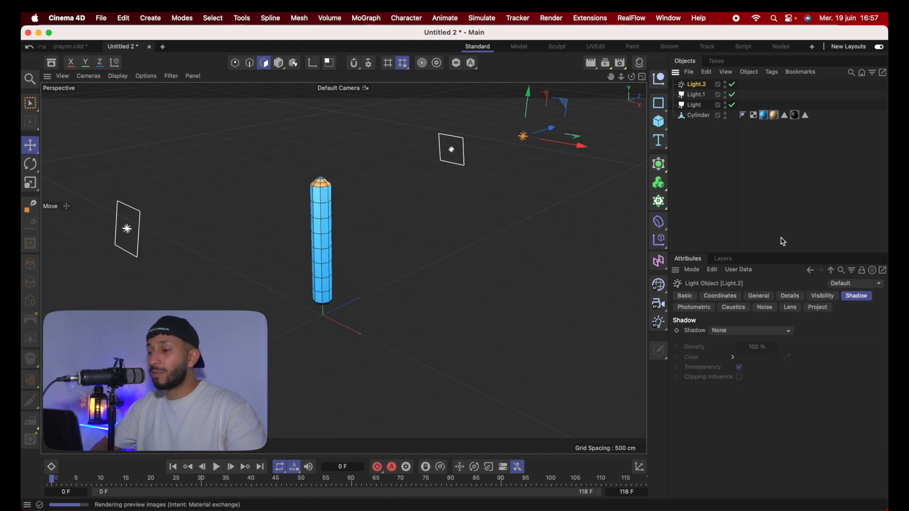
pyautogui.click(759, 295)
pyautogui.moveTo(862, 420); pyautogui.dragTo(815, 421)
# Frame the lit pencil from the front and render the active view
pyautogui.keyDown('alt'); pyautogui.moveTo(343, 266); pyautogui.dragTo(249, 261); pyautogui.keyUp('alt')
pyautogui.scroll(5, 311, 261)
pyautogui.keyDown('alt'); pyautogui.moveTo(346, 227); pyautogui.dragTo(323, 228); pyautogui.keyUp('alt')
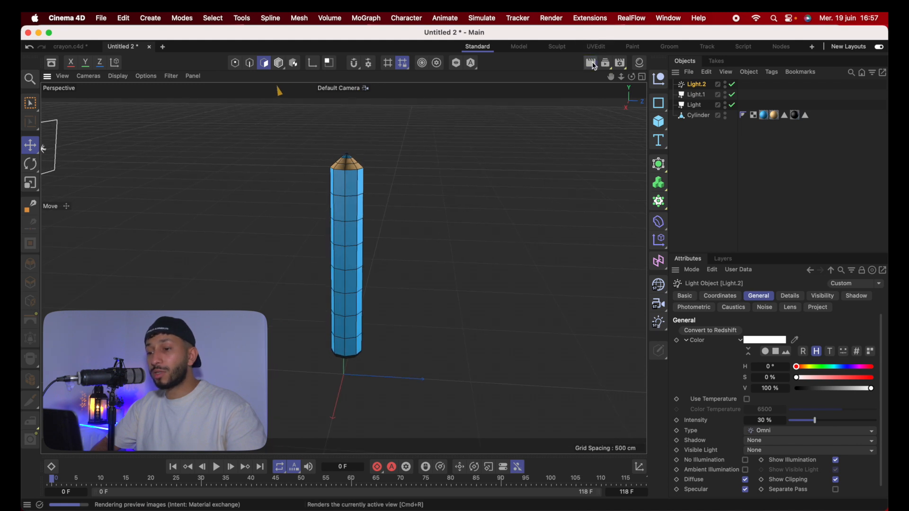
pyautogui.click(591, 63)
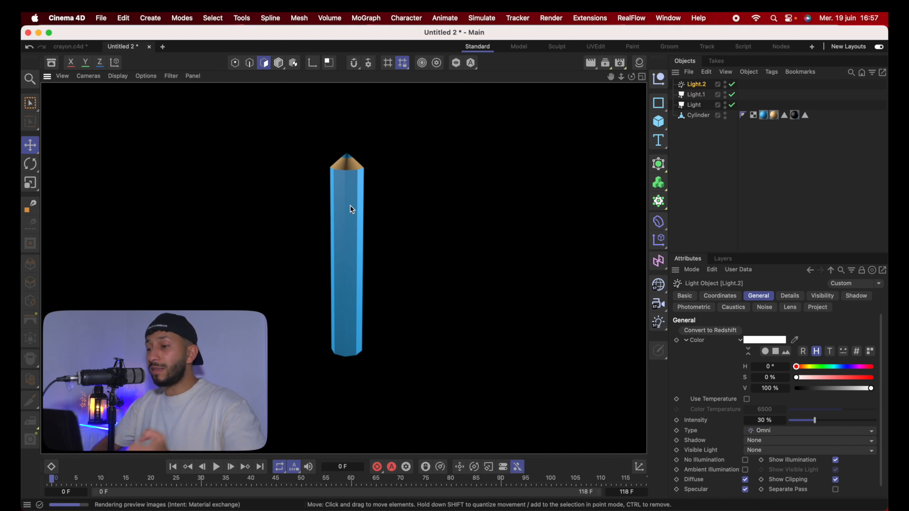
# Try to move the pencil's selected bottom polygons from the cylinder's move handles, and undo the change
pyautogui.scroll(-2, 350, 206)
pyautogui.scroll(-3, 351, 206)
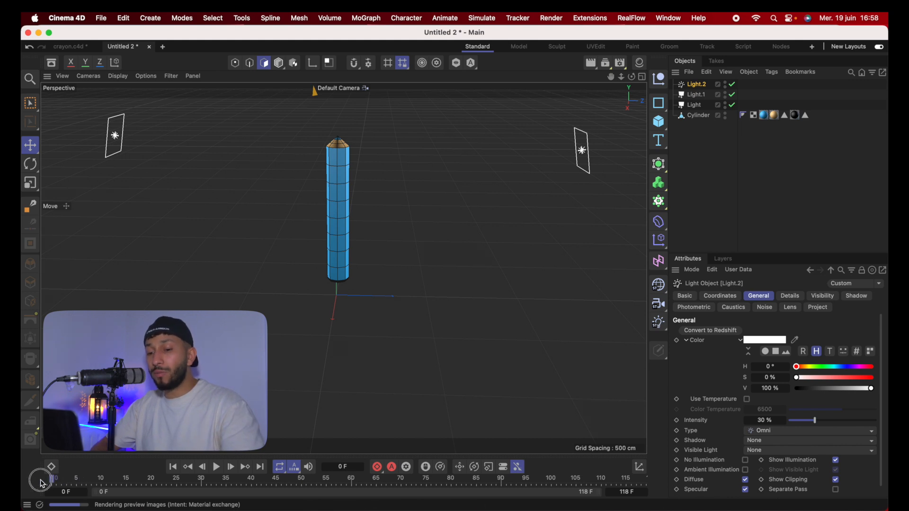
pyautogui.click(698, 116)
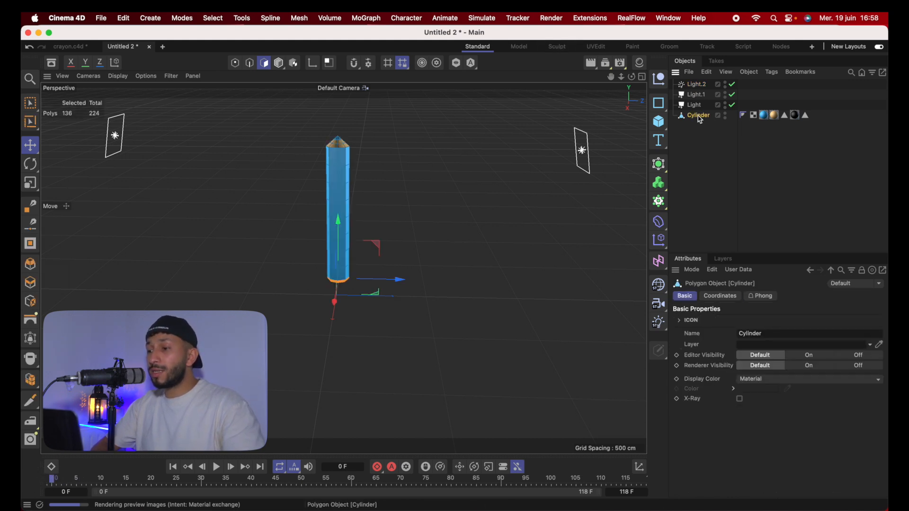
pyautogui.click(722, 298)
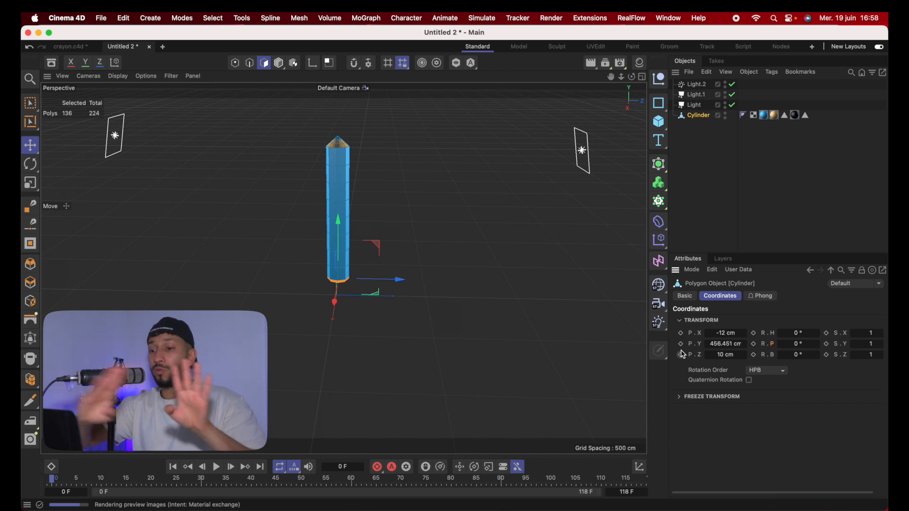
pyautogui.press('l')
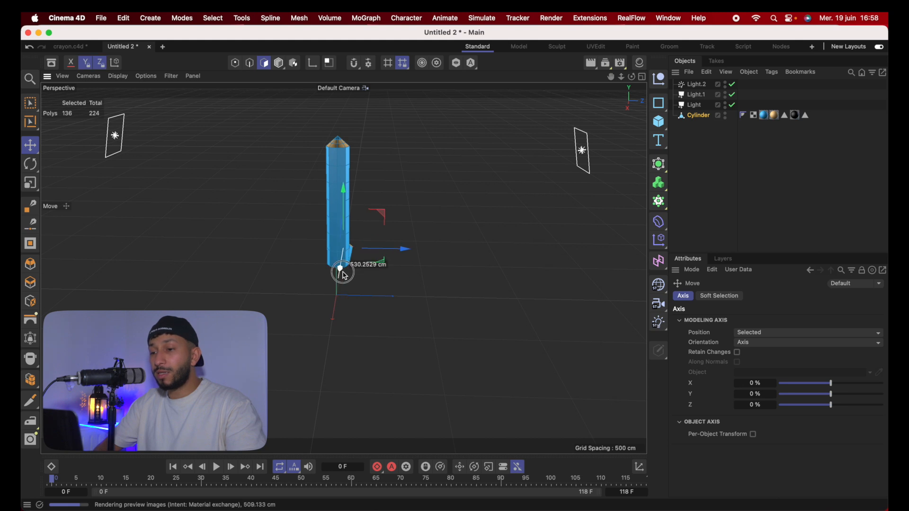
pyautogui.moveTo(337, 303); pyautogui.dragTo(340, 288)
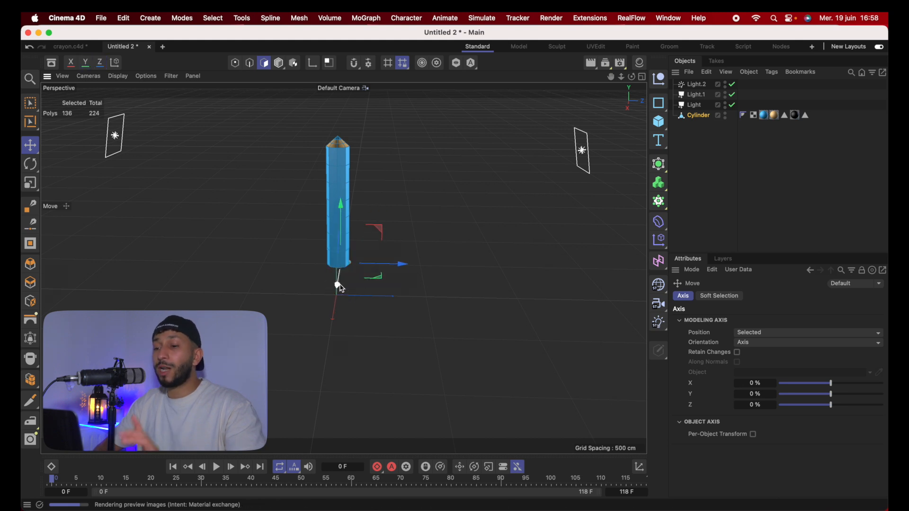
pyautogui.keyDown('alt'); pyautogui.moveTo(347, 249); pyautogui.dragTo(281, 250); pyautogui.keyUp('alt')
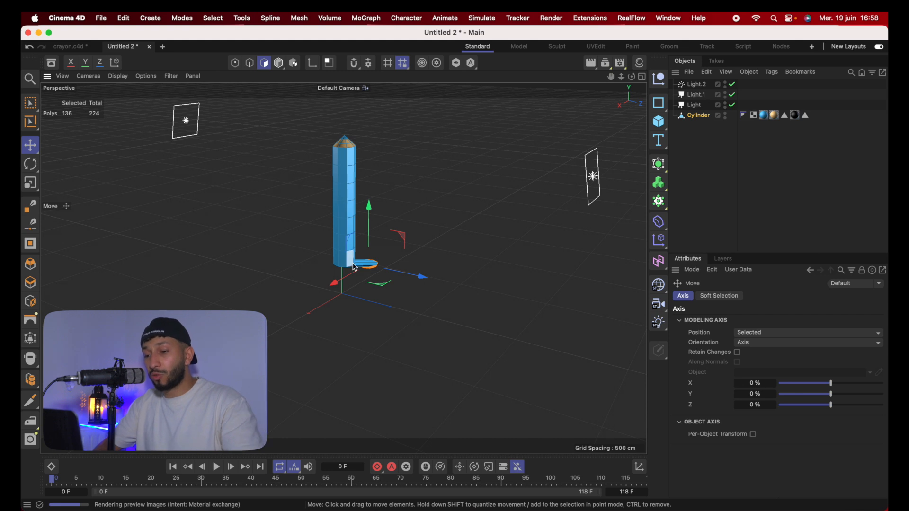
pyautogui.press('super+z')
# Select the cylinder in model mode and move the whole pencil back along X to about -98 cm
pyautogui.click(711, 116)
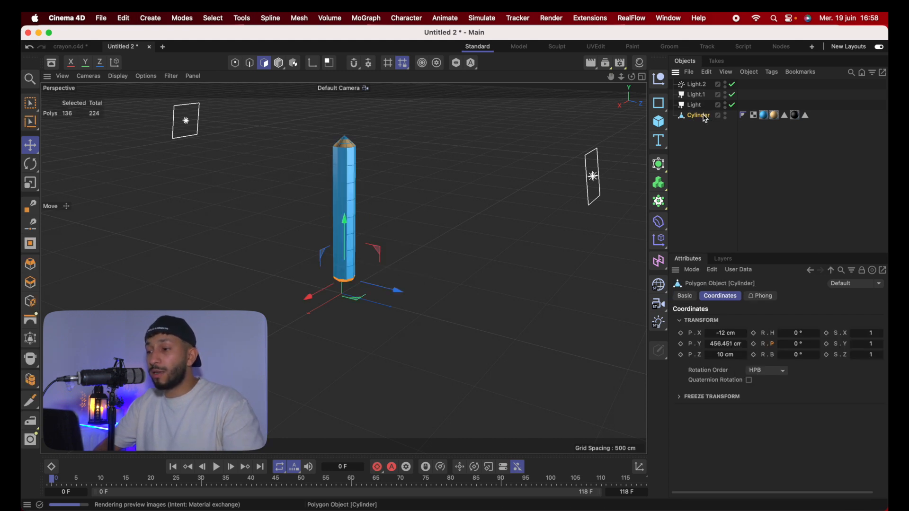
pyautogui.click(280, 63)
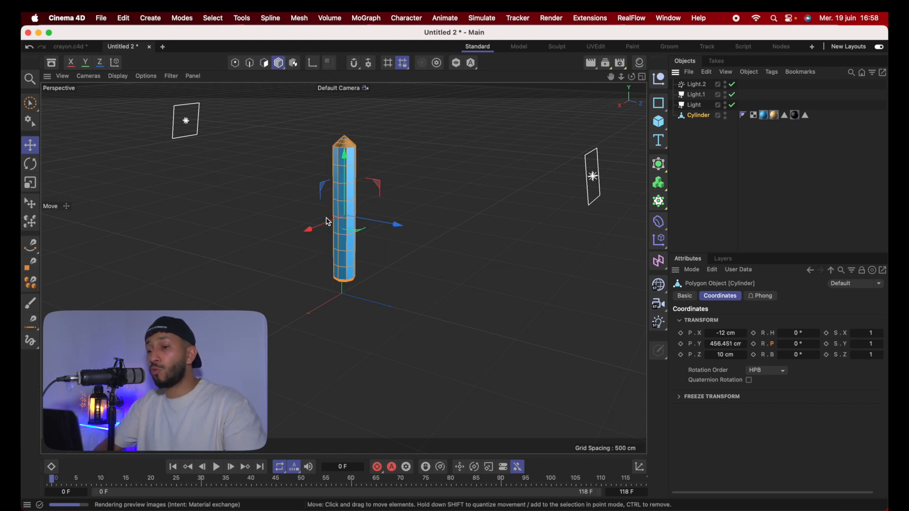
pyautogui.moveTo(308, 232); pyautogui.dragTo(321, 230)
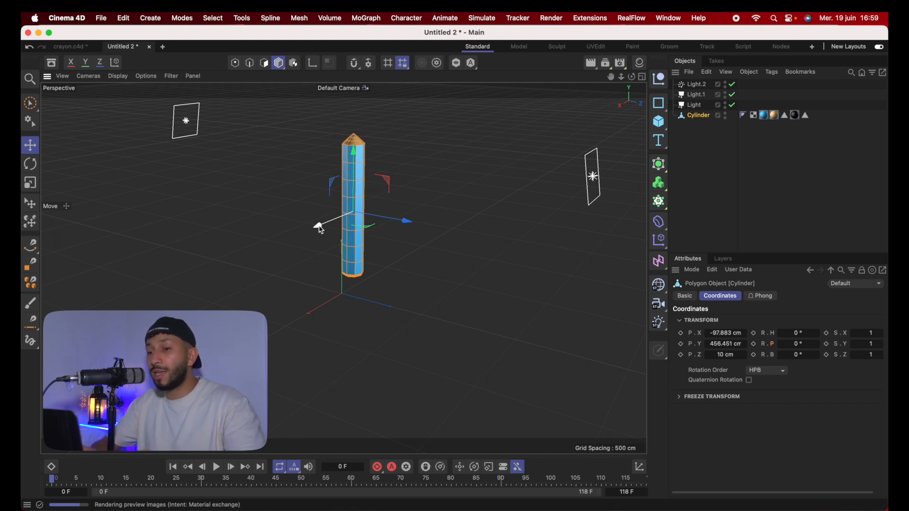
# Frame the pencil from the front, add a camera from that view and look through it
pyautogui.keyDown('alt'); pyautogui.moveTo(351, 229); pyautogui.dragTo(518, 182); pyautogui.keyUp('alt')
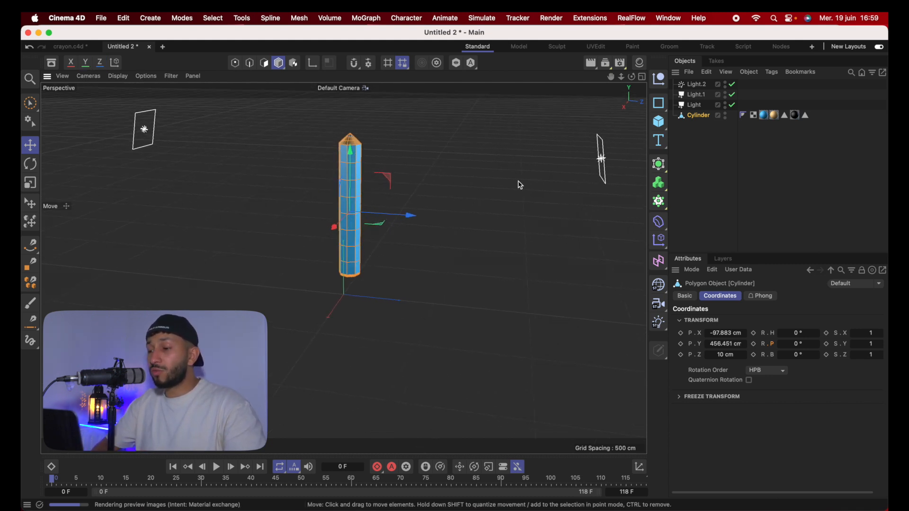
pyautogui.keyDown('alt'); pyautogui.moveTo(352, 246); pyautogui.dragTo(336, 243); pyautogui.keyUp('alt')
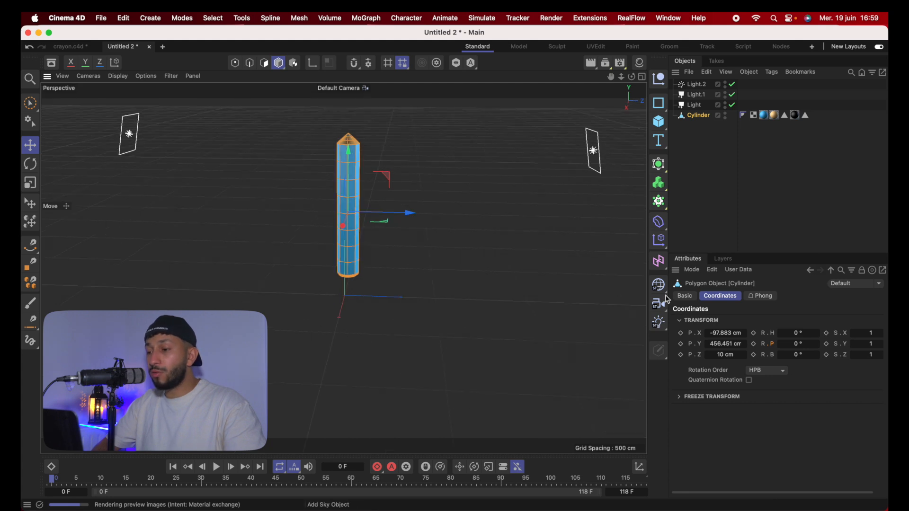
pyautogui.click(659, 304)
pyautogui.click(700, 319)
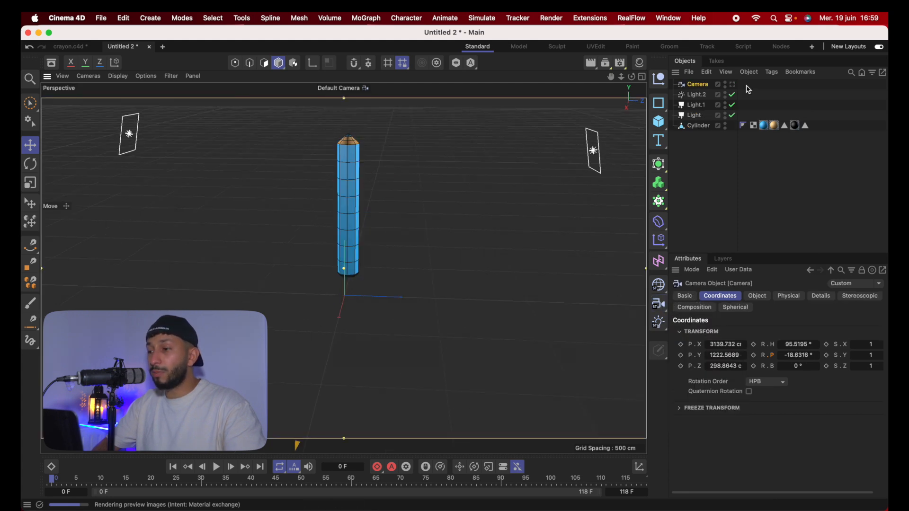
pyautogui.click(734, 85)
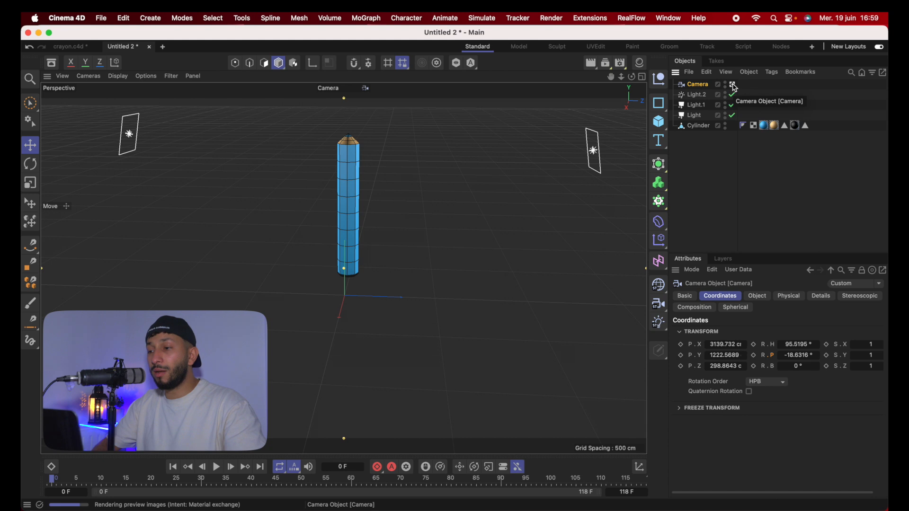
# Adjust the camera's framing to show the pencil more squarely from the front, at a heading of about 92.4°
pyautogui.scroll(2, 358, 203)
pyautogui.scroll(-3, 358, 203)
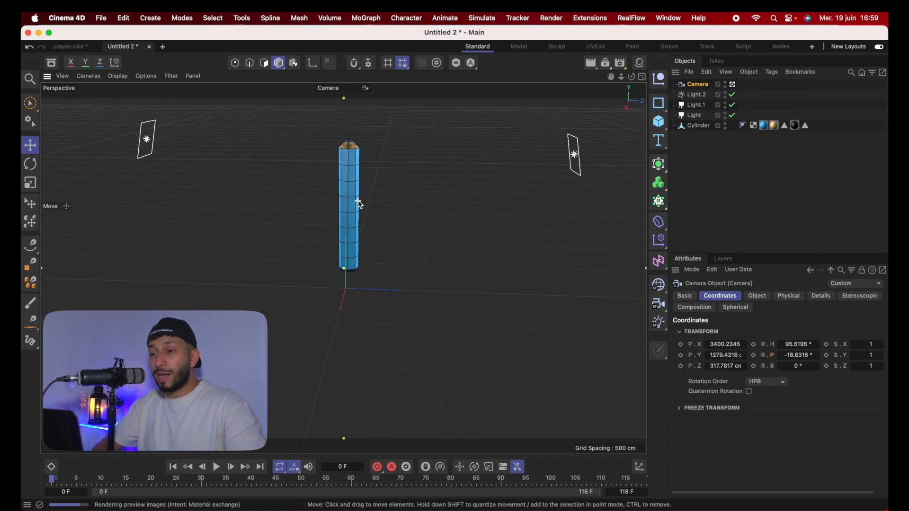
pyautogui.keyDown('alt'); pyautogui.moveTo(357, 201); pyautogui.dragTo(362, 204, button='middle'); pyautogui.keyUp('alt')
pyautogui.keyDown('alt'); pyautogui.moveTo(362, 204); pyautogui.dragTo(364, 201); pyautogui.keyUp('alt')
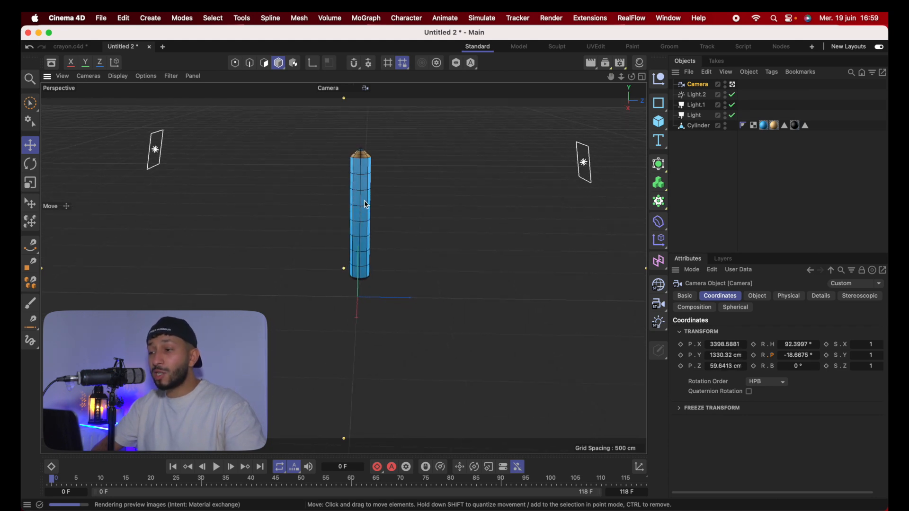
# Leave the camera view to examine the camera and its frame from outside, and return to the camera view
pyautogui.click(735, 85)
pyautogui.scroll(-2, 344, 200)
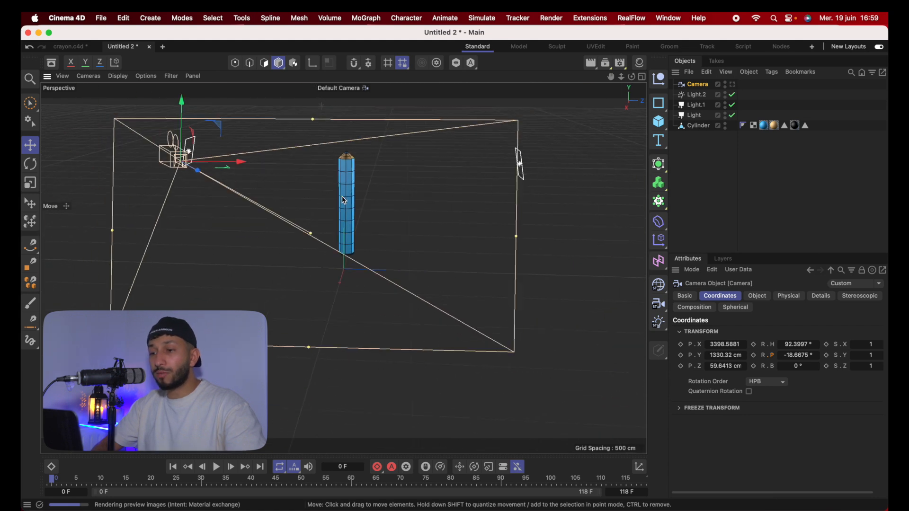
pyautogui.keyDown('alt'); pyautogui.moveTo(363, 192); pyautogui.dragTo(333, 212); pyautogui.keyUp('alt')
pyautogui.click(733, 85)
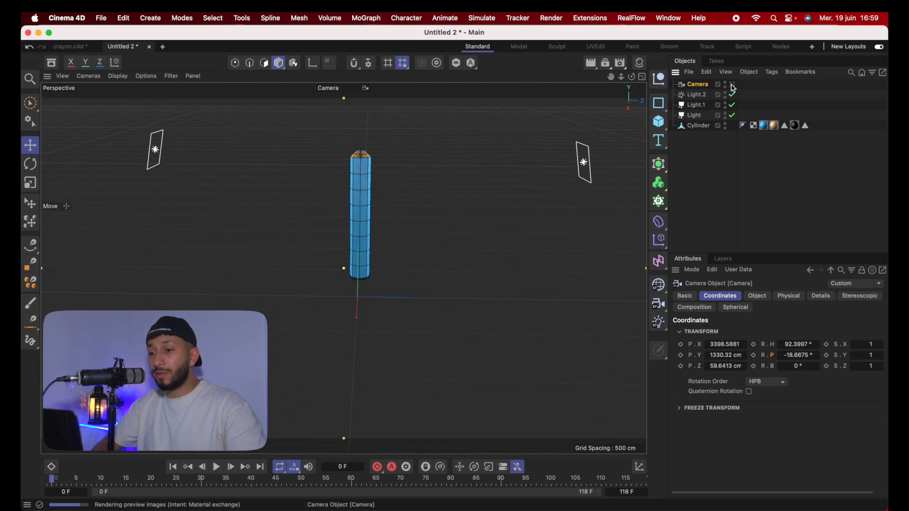
# Rotate the pencil to about -7.4° heading, 31.2° pitch and 46° bank, and return to the default camera
pyautogui.click(698, 126)
pyautogui.press('r')
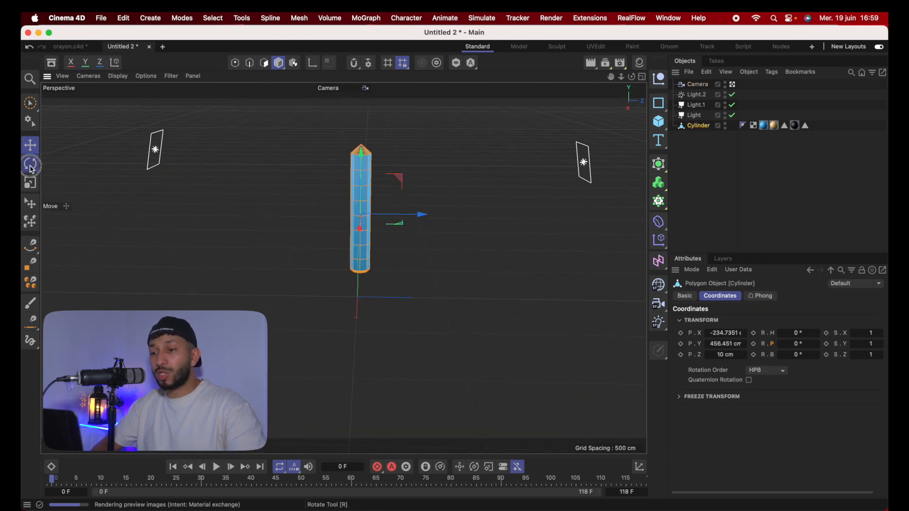
pyautogui.moveTo(337, 193); pyautogui.dragTo(490, 189)
pyautogui.click(733, 85)
pyautogui.click(30, 146)
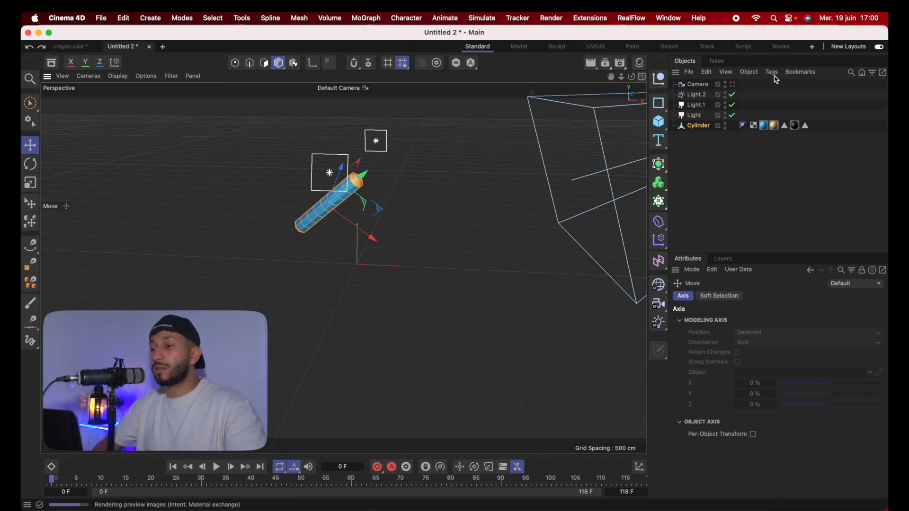
# Keyframe the pencil's X position at -641.7351 cm on frame 0 and 1403.2649 cm on frame 45, and preview it
pyautogui.click(701, 127)
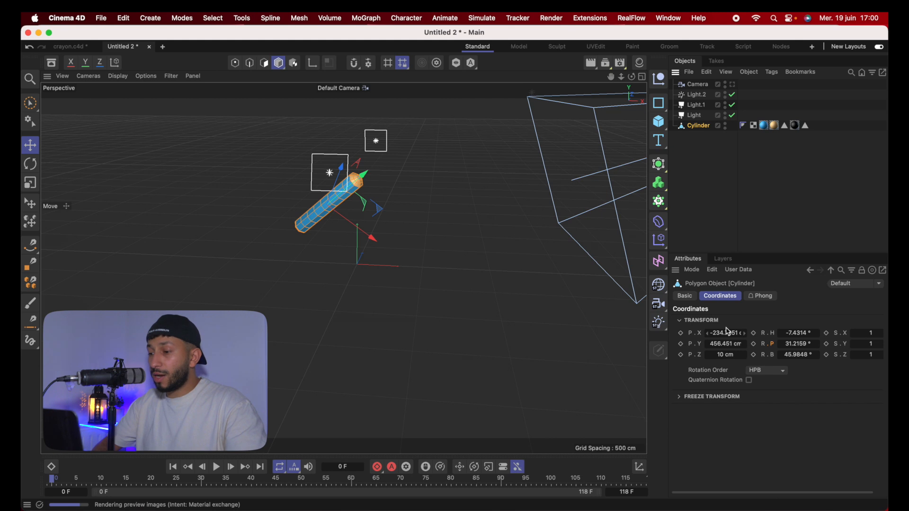
pyautogui.moveTo(726, 334); pyautogui.dragTo(665, 334)
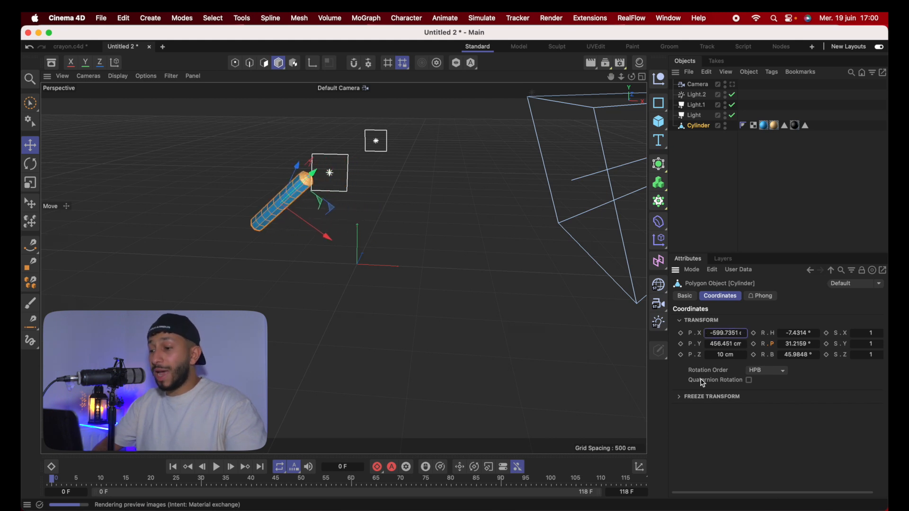
pyautogui.moveTo(733, 332); pyautogui.dragTo(732, 330)
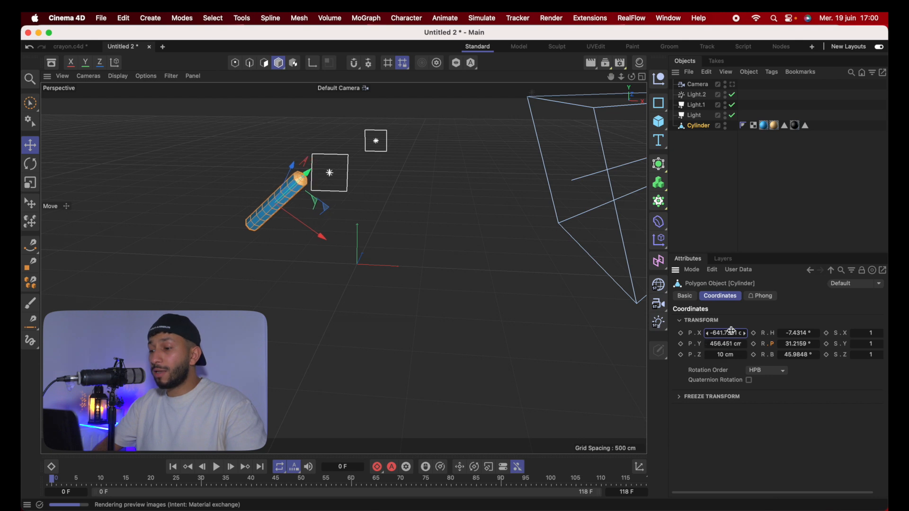
pyautogui.click(681, 334)
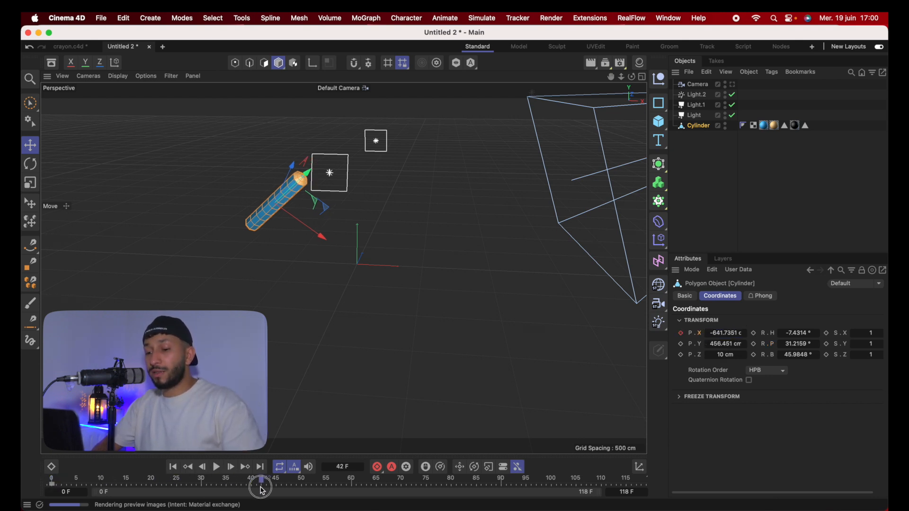
pyautogui.moveTo(725, 333)
pyautogui.mouseDown()
pyautogui.moveTo(757, 332)
pyautogui.moveTo(728, 334)
pyautogui.mouseUp()
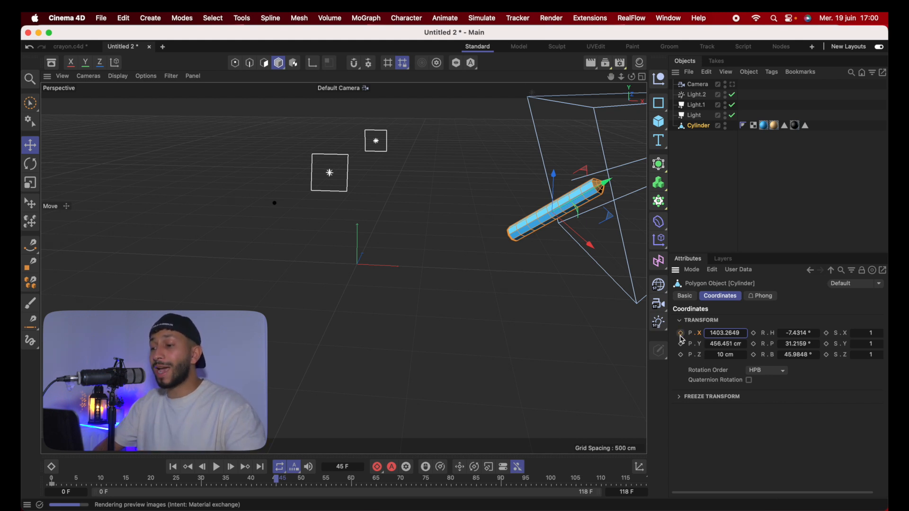
pyautogui.moveTo(279, 486); pyautogui.dragTo(52, 483)
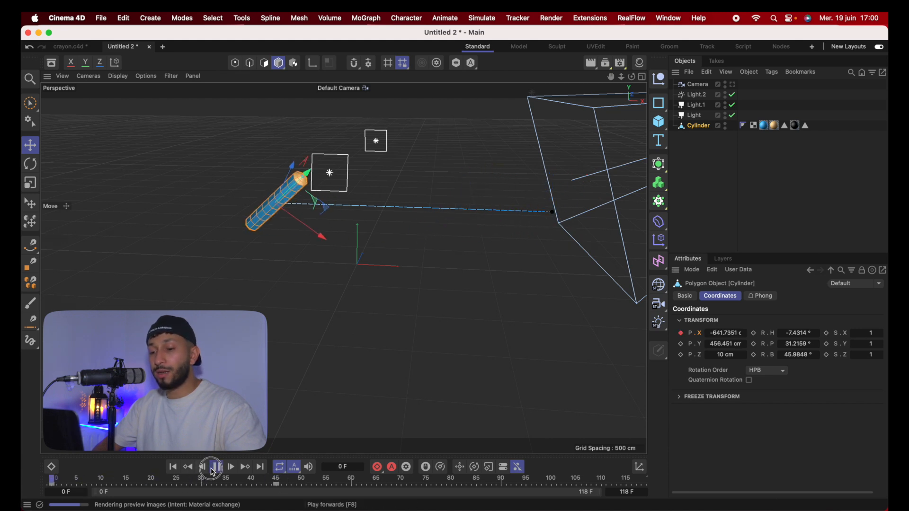
# Keyframe the pencil's X position at 1553.2649 cm on frame 118
pyautogui.click(352, 482)
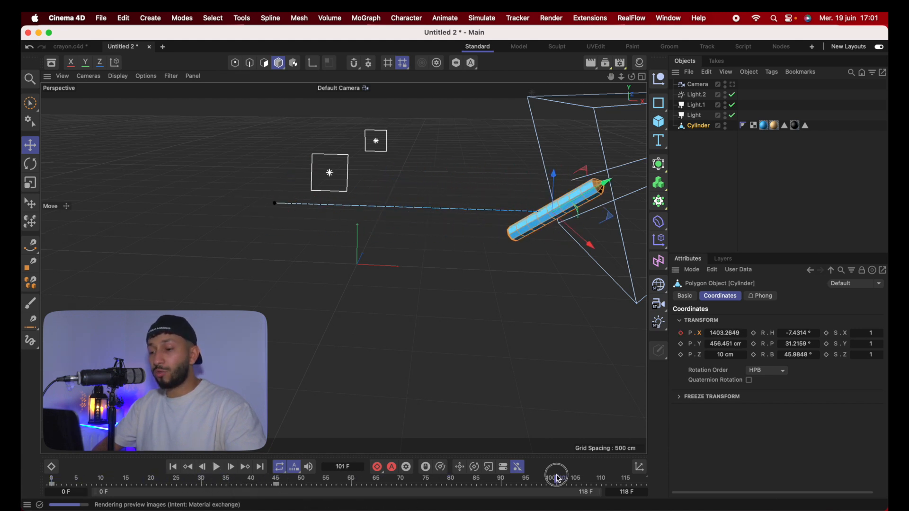
pyautogui.moveTo(635, 475); pyautogui.dragTo(643, 473)
pyautogui.hscroll(5, 623, 368)
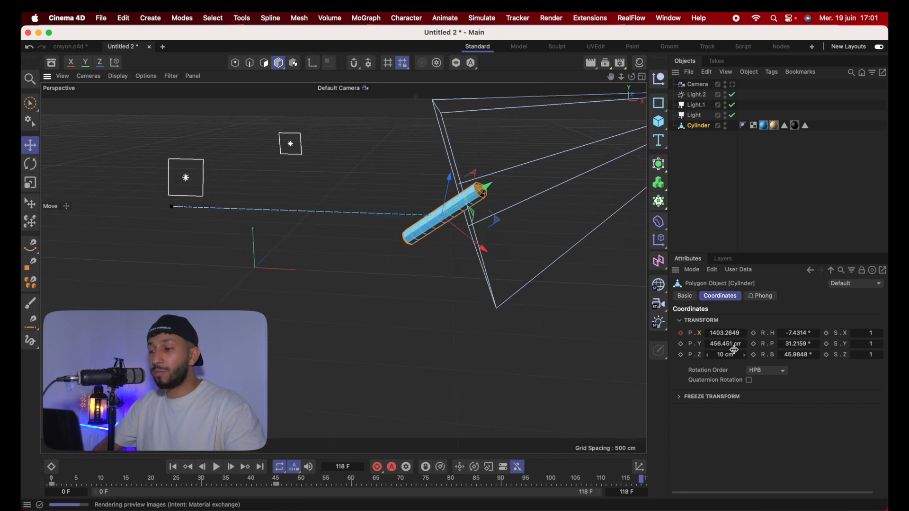
pyautogui.moveTo(723, 336); pyautogui.dragTo(735, 335)
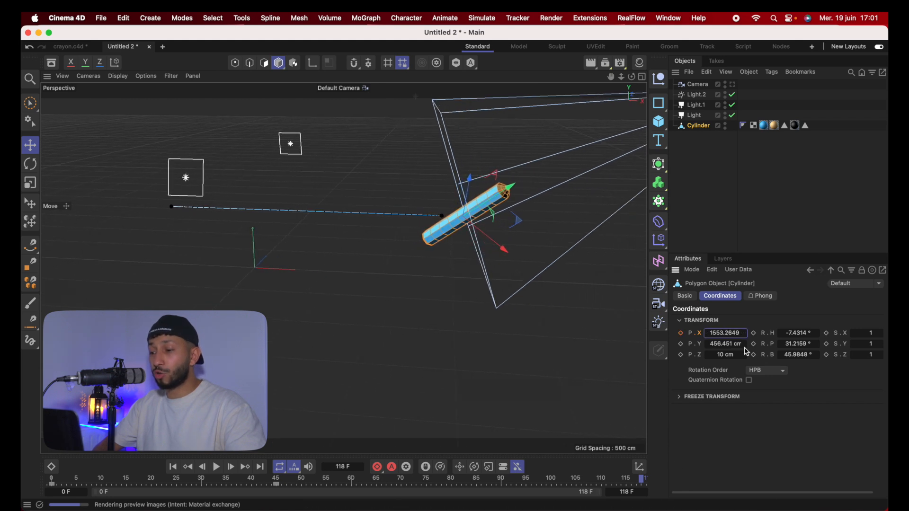
# Play the pencil's movement from the first frame and scrub through the timeline to check its change of speed
pyautogui.moveTo(642, 479)
pyautogui.mouseDown()
pyautogui.moveTo(315, 507)
pyautogui.moveTo(51, 501)
pyautogui.mouseUp()
pyautogui.click(217, 468)
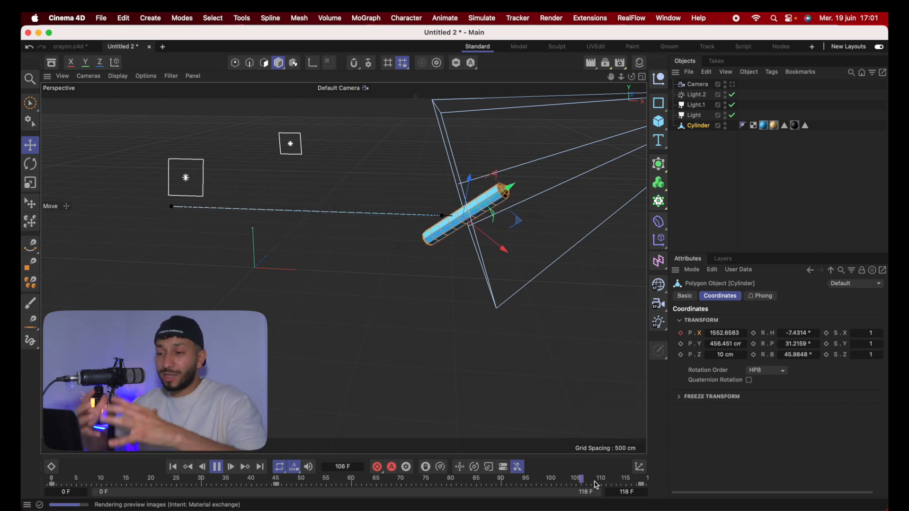
pyautogui.click(310, 476)
pyautogui.moveTo(316, 484); pyautogui.dragTo(576, 479)
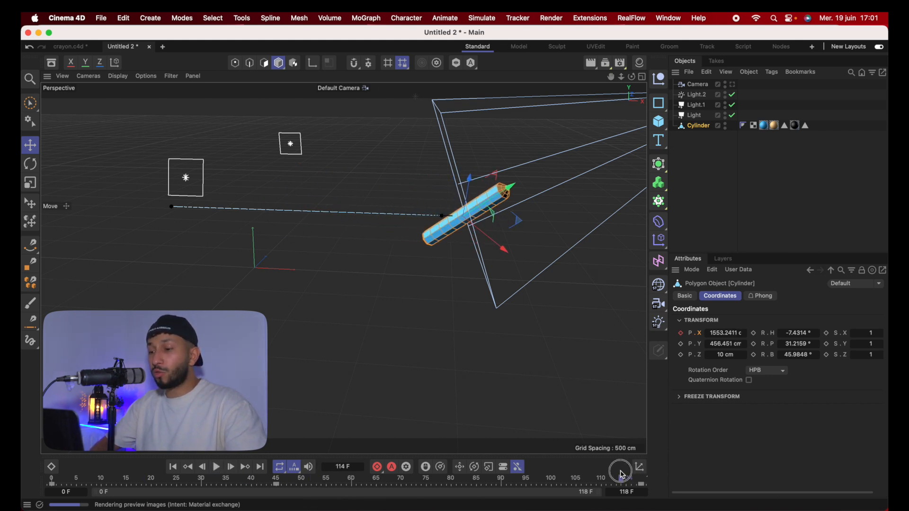
# Keyframe the pencil's pitch rotation at 25.2159° on frame 0 and 383.2159° on frame 45
pyautogui.hotkey('shift', 'f')
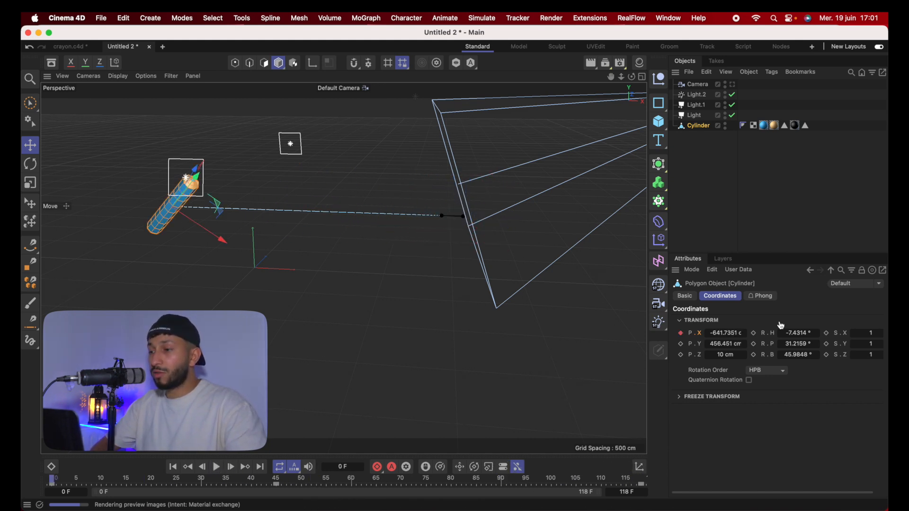
pyautogui.keyDown('alt'); pyautogui.moveTo(206, 242); pyautogui.dragTo(573, 217); pyautogui.keyUp('alt')
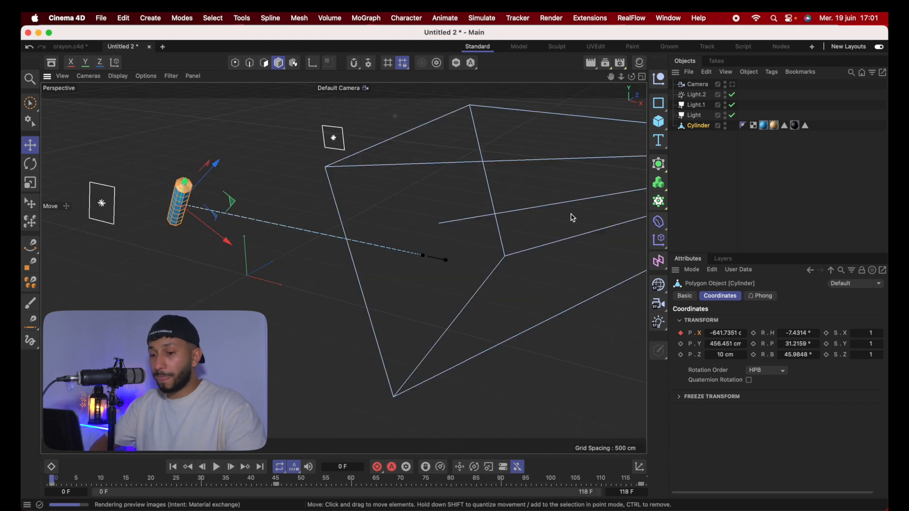
pyautogui.moveTo(793, 344)
pyautogui.mouseDown()
pyautogui.moveTo(820, 344)
pyautogui.moveTo(791, 344)
pyautogui.mouseUp()
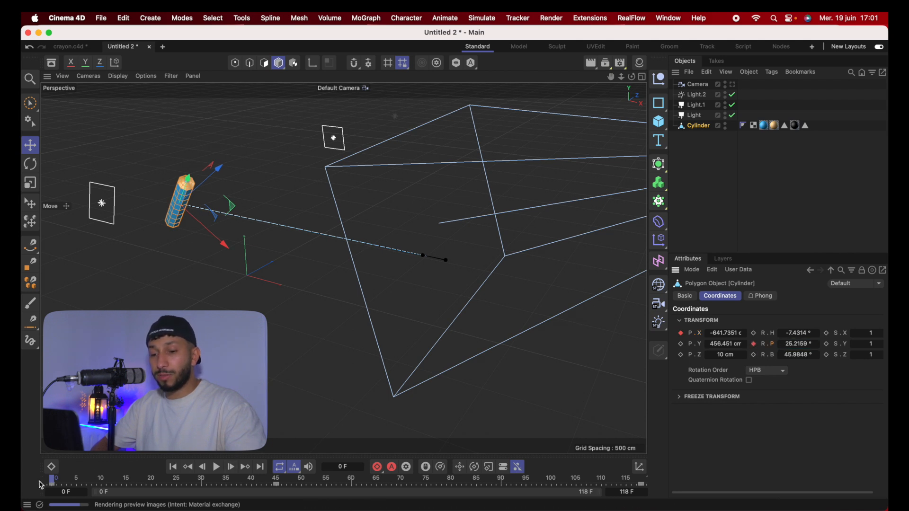
pyautogui.moveTo(52, 483); pyautogui.dragTo(277, 487)
pyautogui.moveTo(799, 344); pyautogui.dragTo(855, 344)
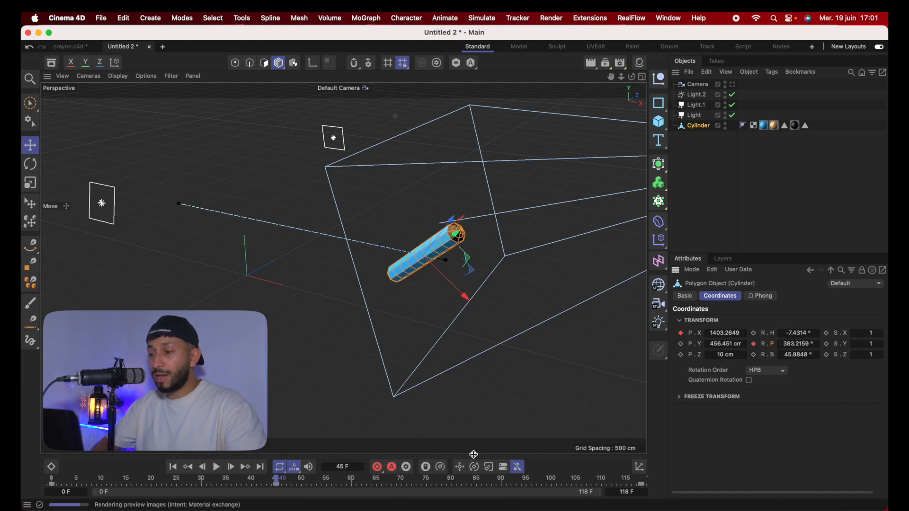
# Keyframe the pencil's pitch rotation at about 411° on frame 118
pyautogui.moveTo(284, 483); pyautogui.dragTo(611, 476)
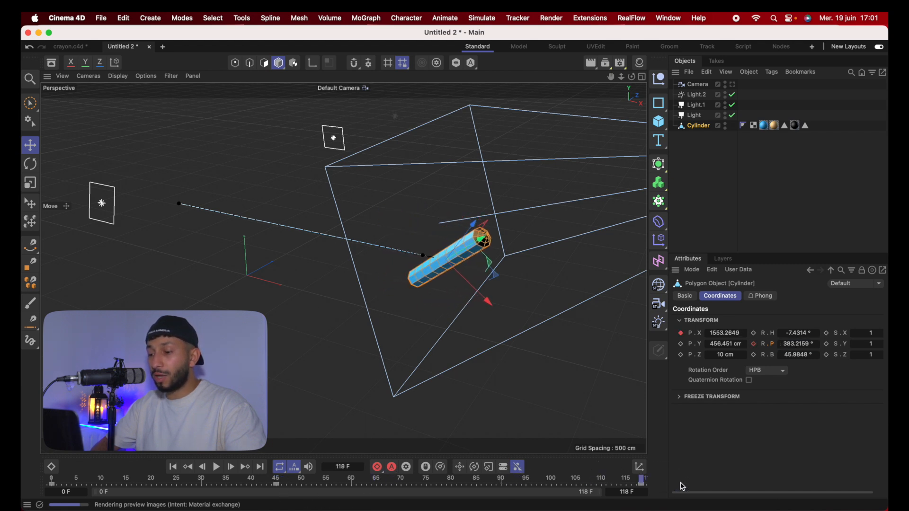
pyautogui.moveTo(791, 347); pyautogui.dragTo(796, 347)
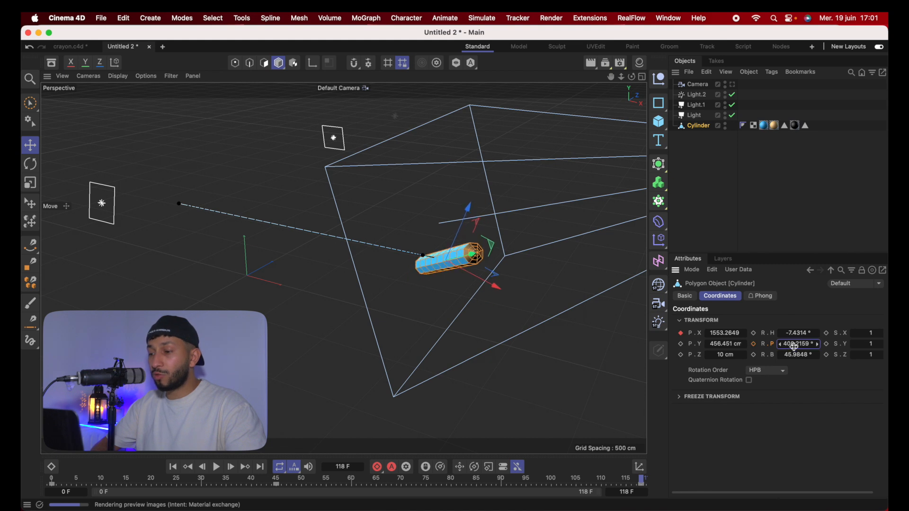
pyautogui.click(753, 345)
# Play the pencil animation from the first frame in the default view and again through the added camera
pyautogui.moveTo(640, 480); pyautogui.dragTo(52, 504)
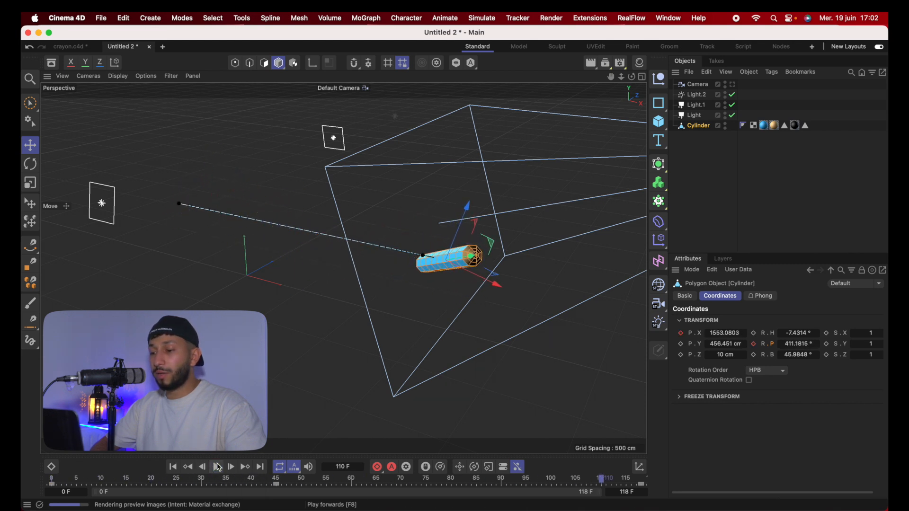
pyautogui.click(217, 468)
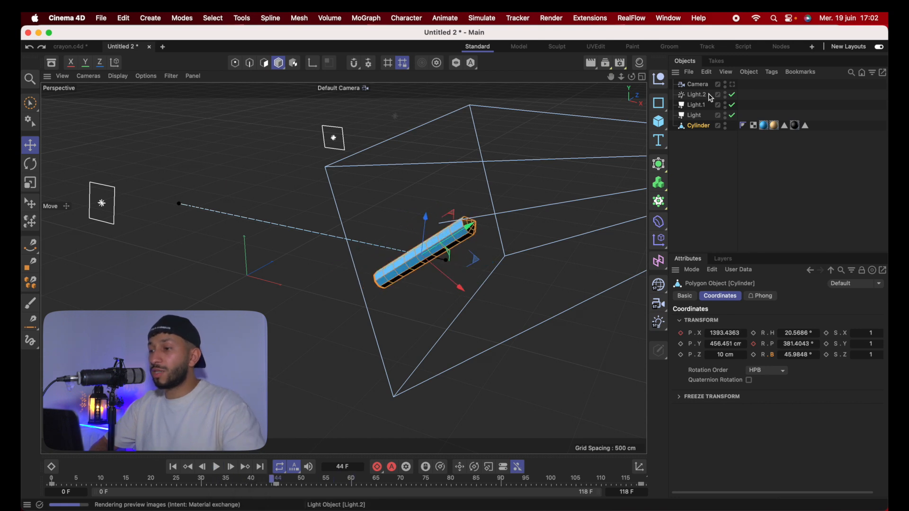
pyautogui.click(733, 85)
pyautogui.click(708, 176)
pyautogui.click(218, 467)
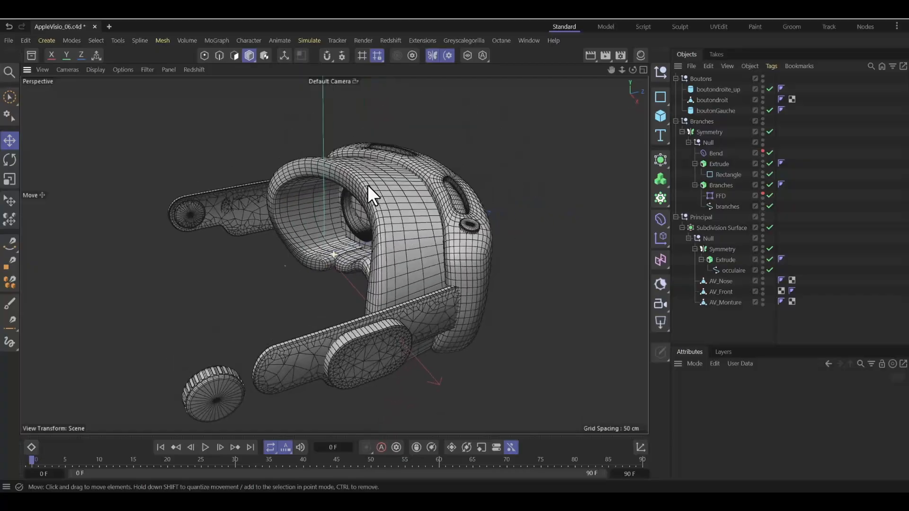
# Examine the headset model in AppleVisio_06.c4d in perspective and in the top view over its reference image
pyautogui.keyDown('alt'); pyautogui.moveTo(367, 184); pyautogui.dragTo(436, 190); pyautogui.keyUp('alt')
pyautogui.press('F2')
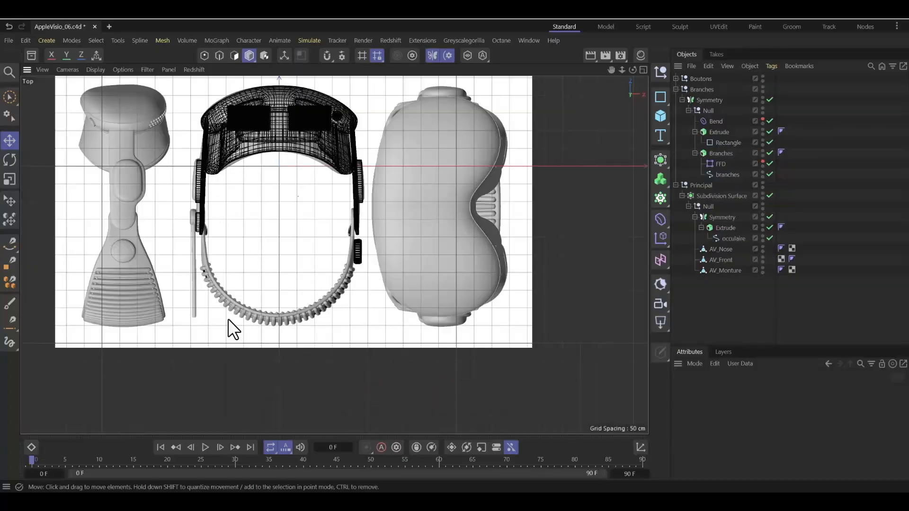